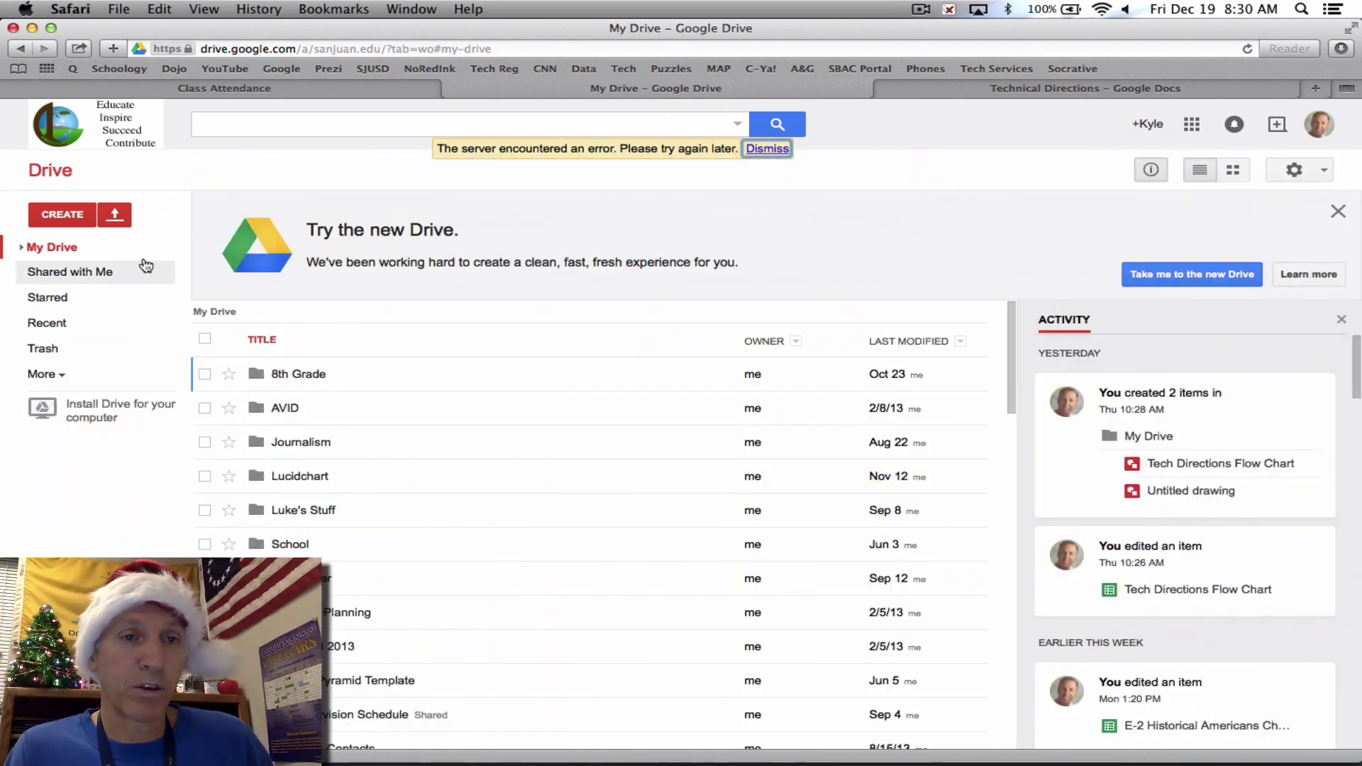
- Create a new drawing in Google Drive and enter "Tech Directions Flow Chart" as its name
click(70, 215)
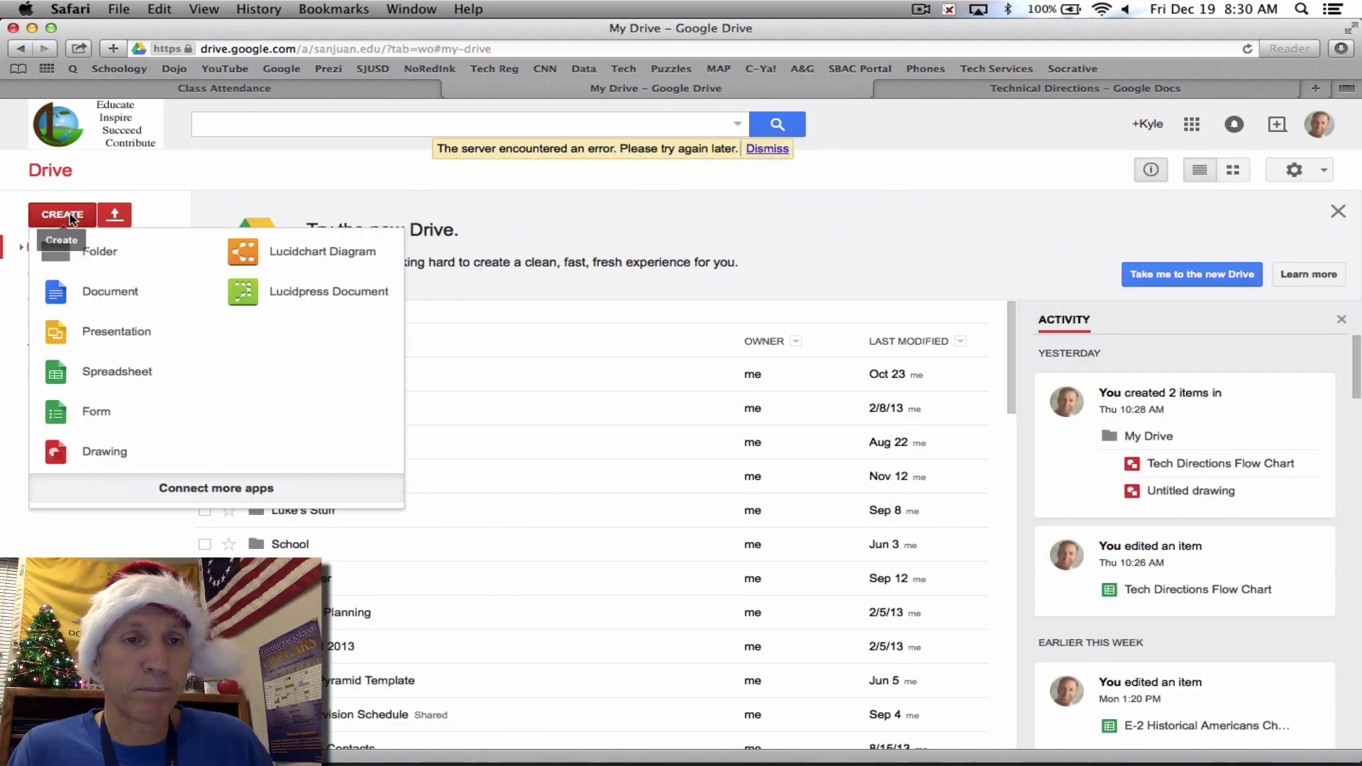
click(97, 455)
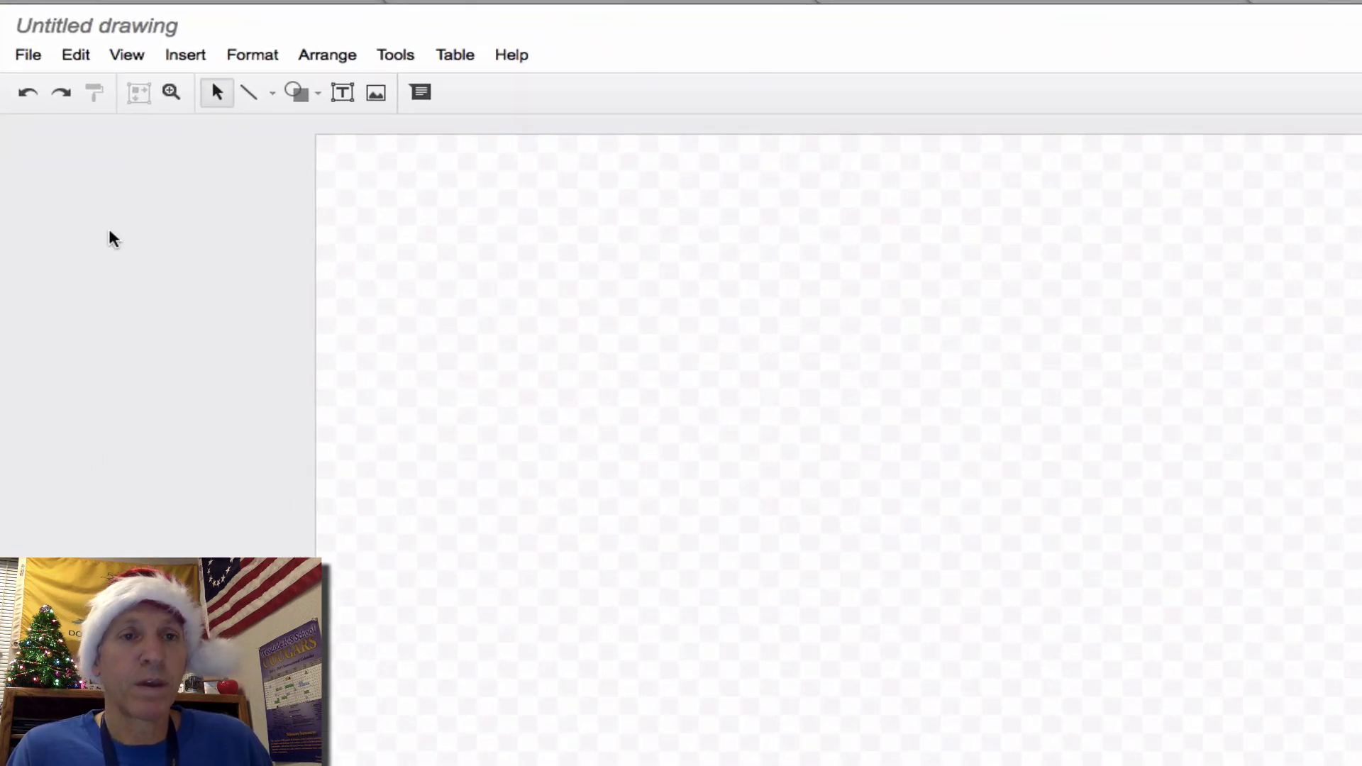
click(87, 32)
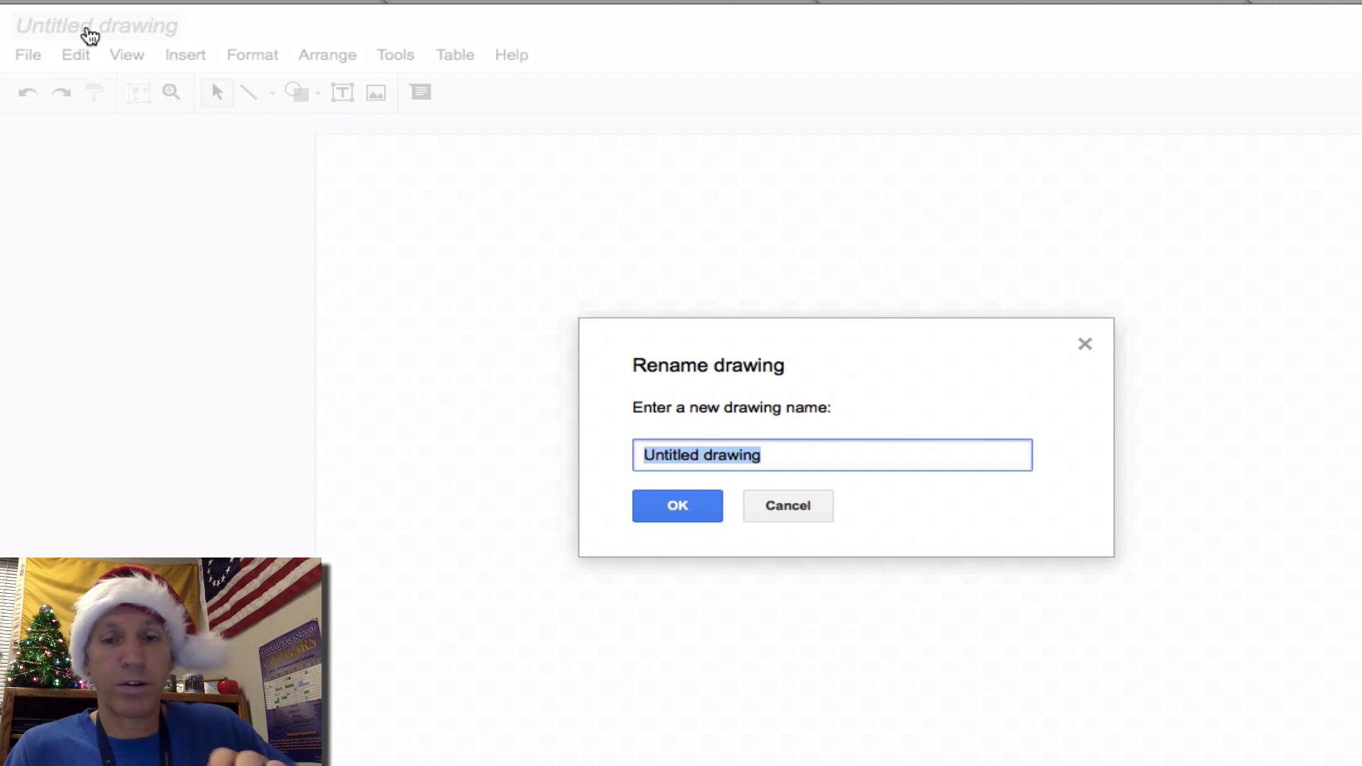
text(Tech Directions Flow Chart)
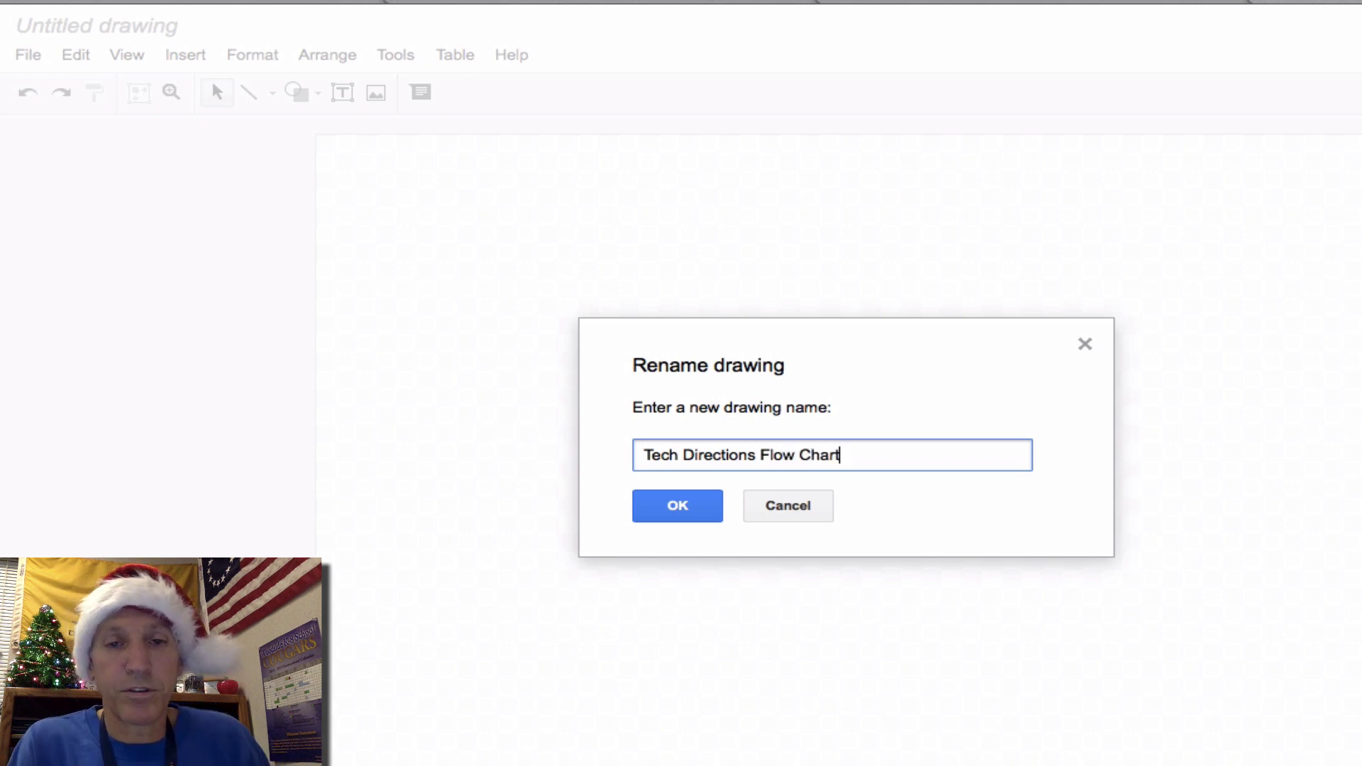
click(641, 458)
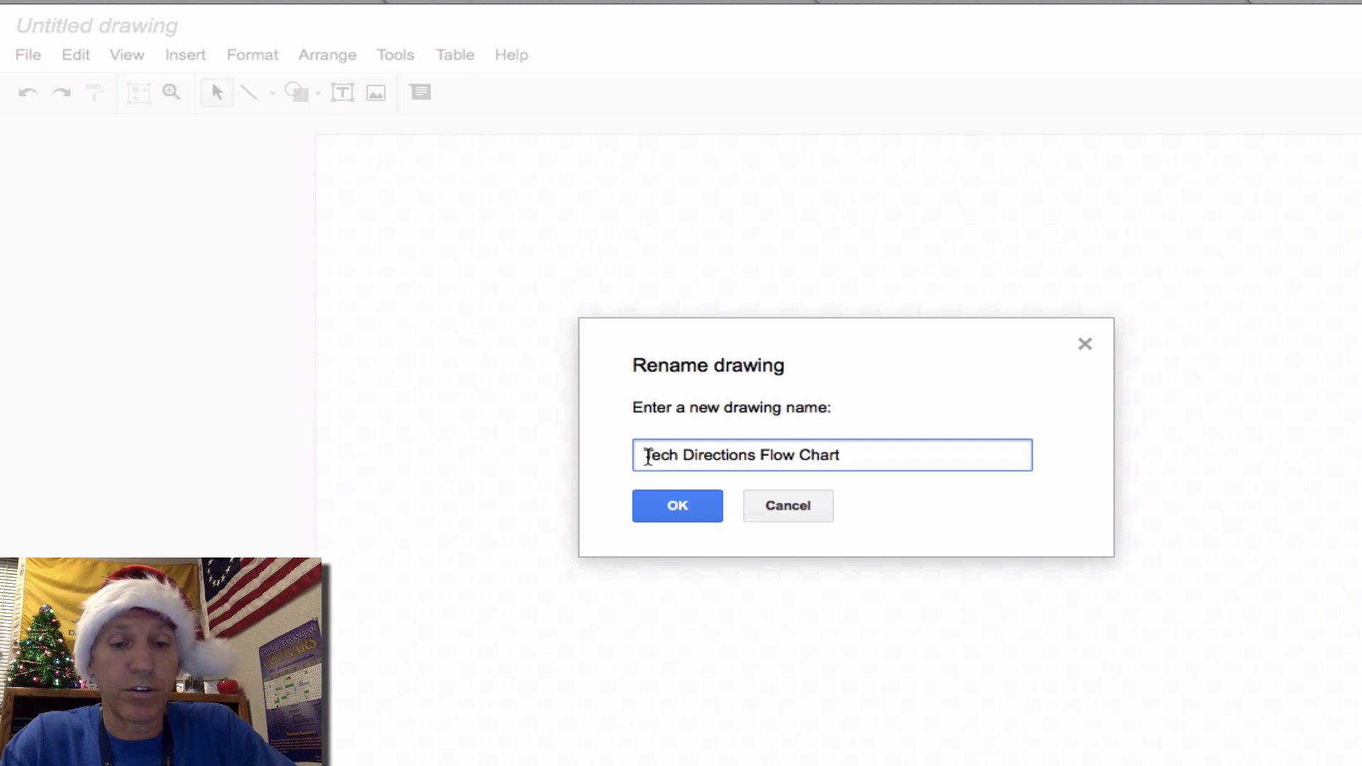
text(e1)
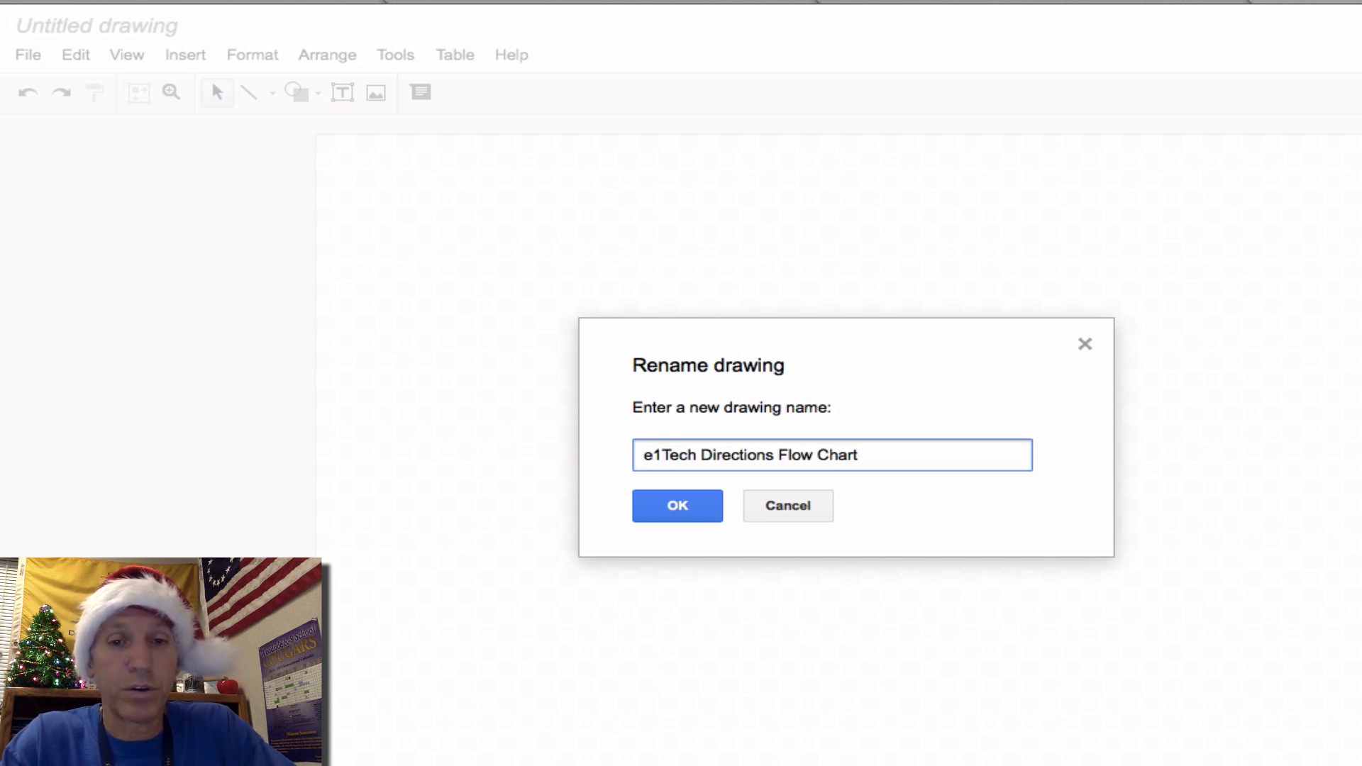
text(, skywalker,)
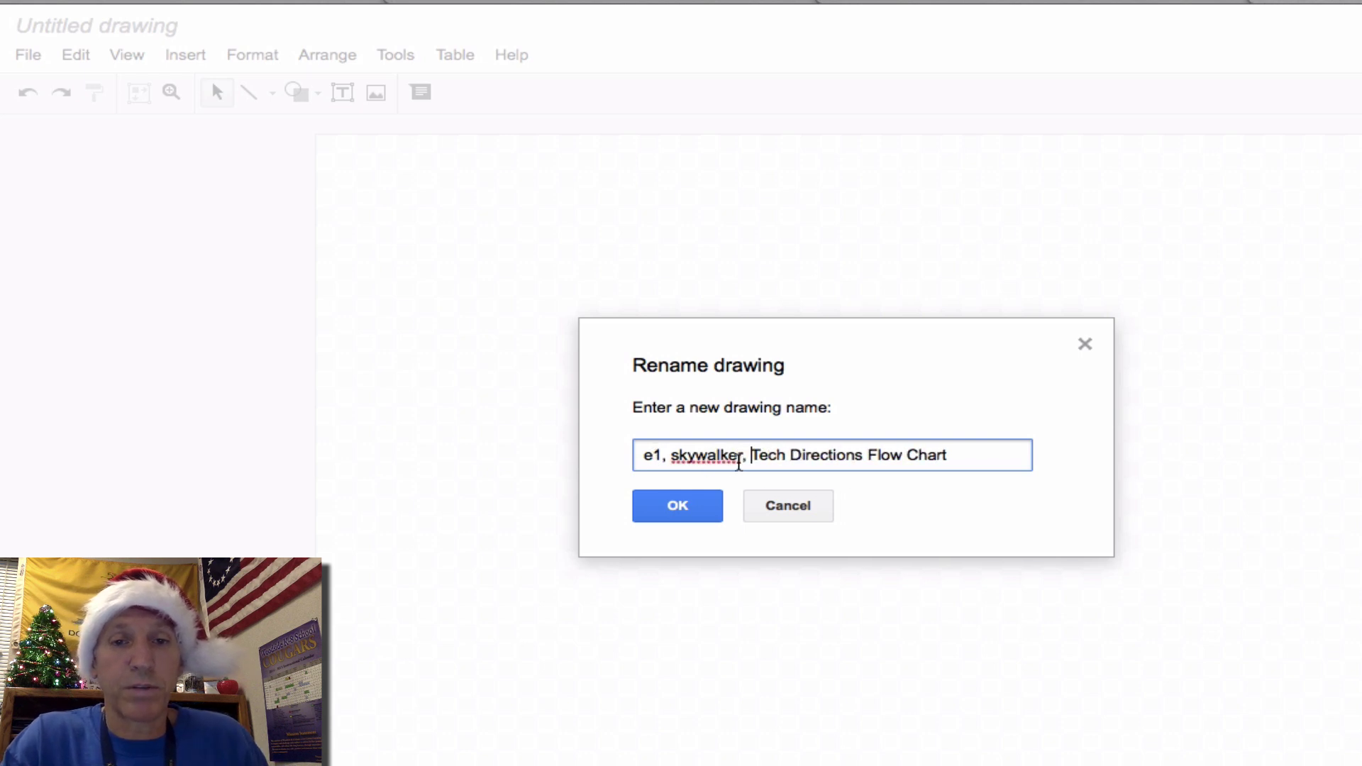
drag(751, 455, 641, 455)
key(BackSpace)
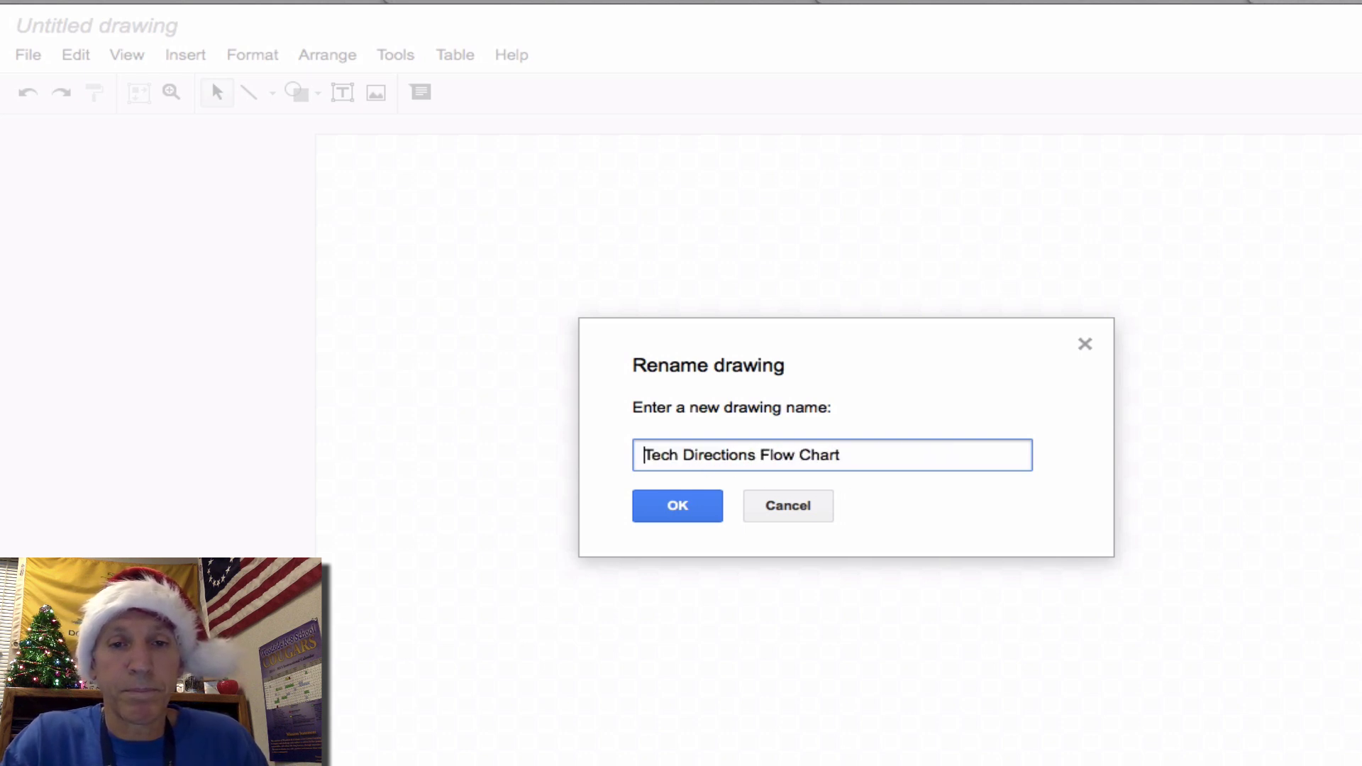
- Apply the new drawing name and set the page setup to Widescreen 16:10
click(675, 507)
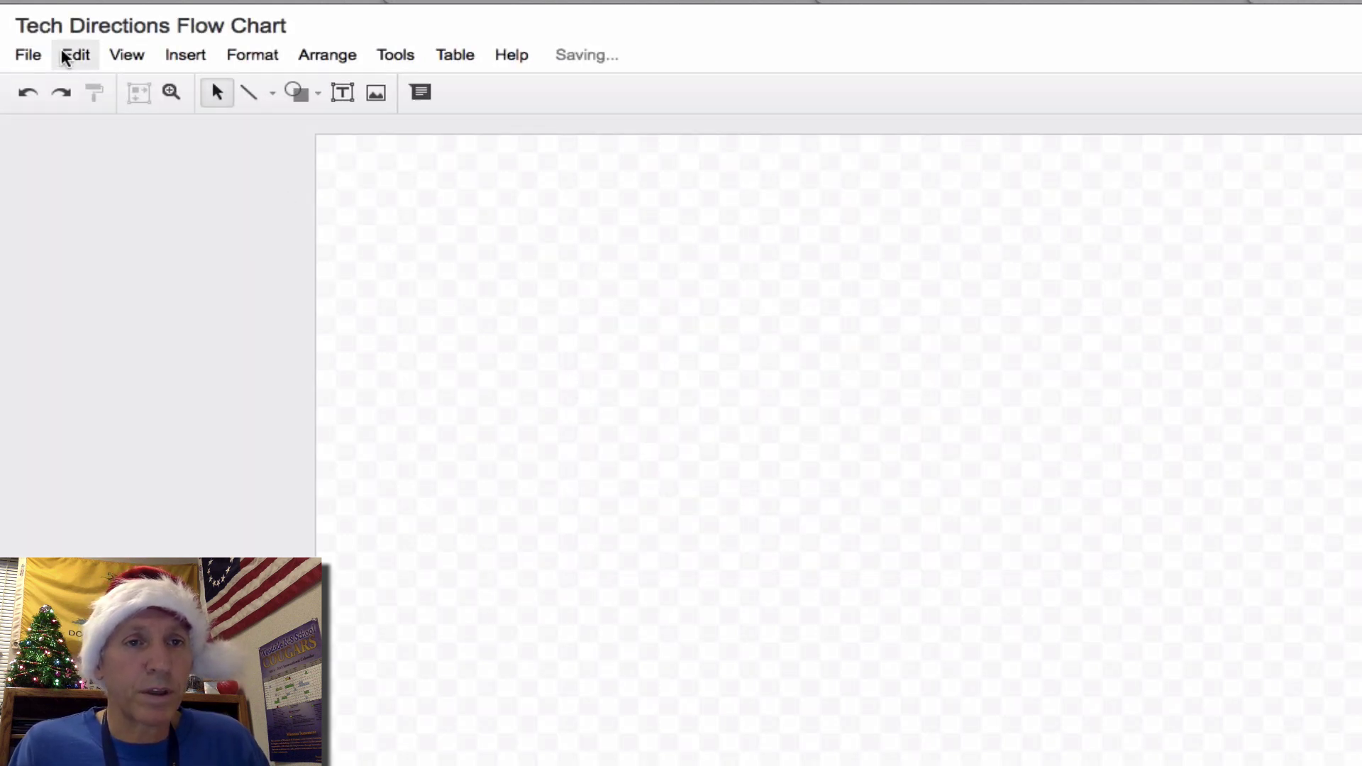
click(21, 57)
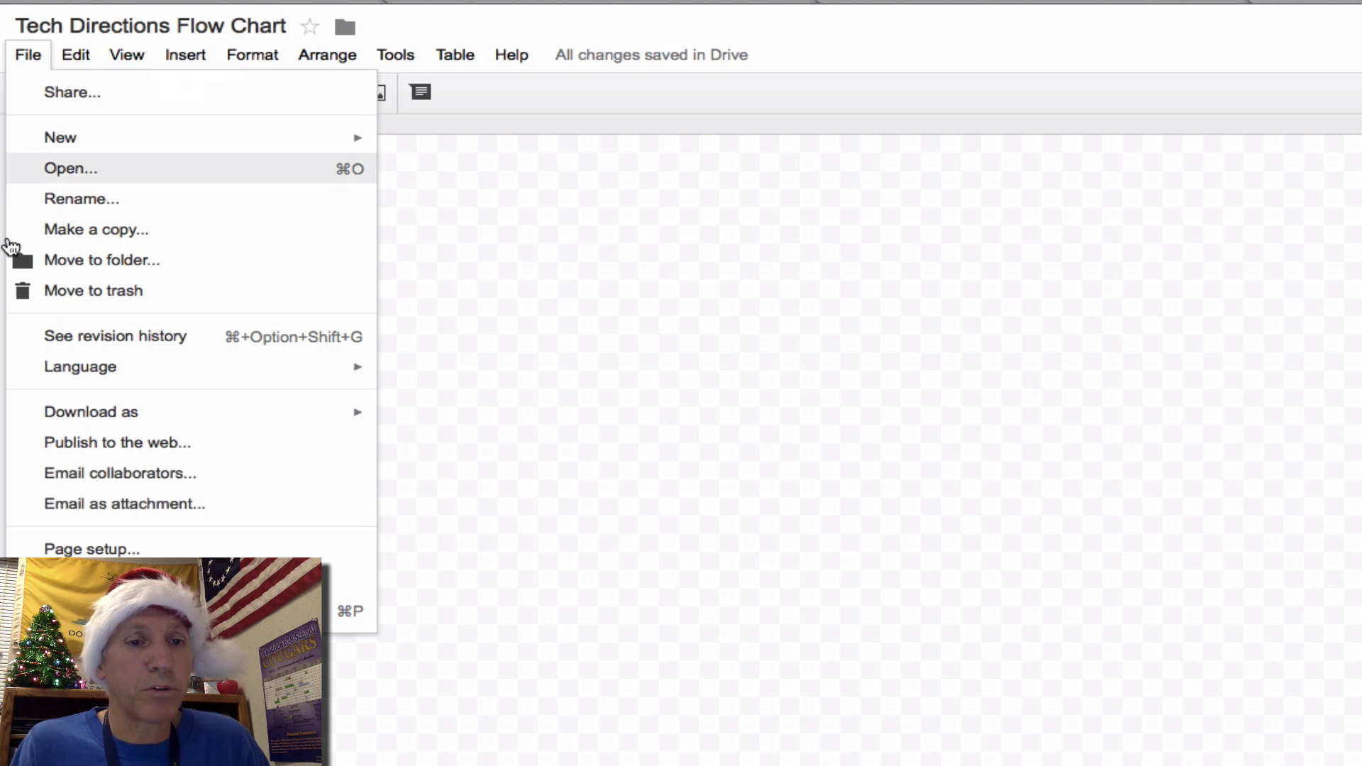
click(79, 550)
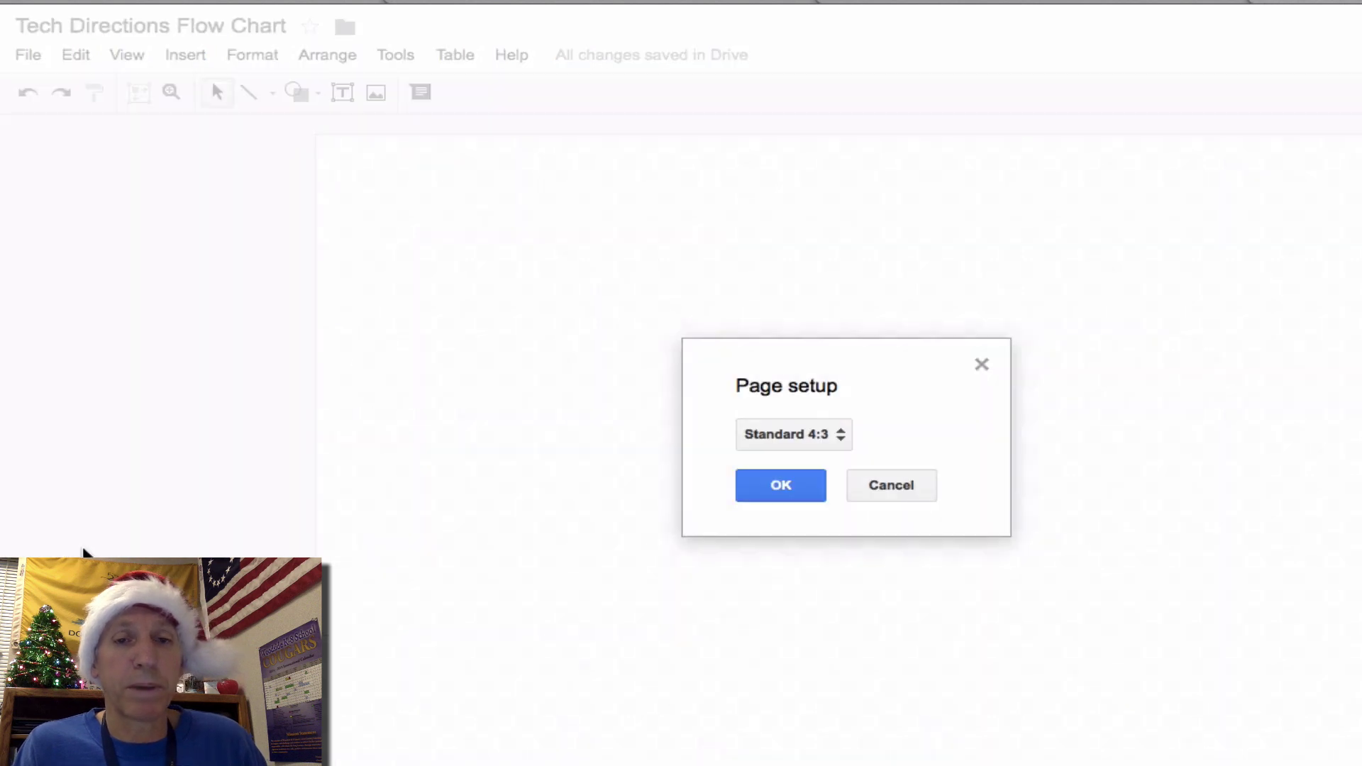
click(844, 434)
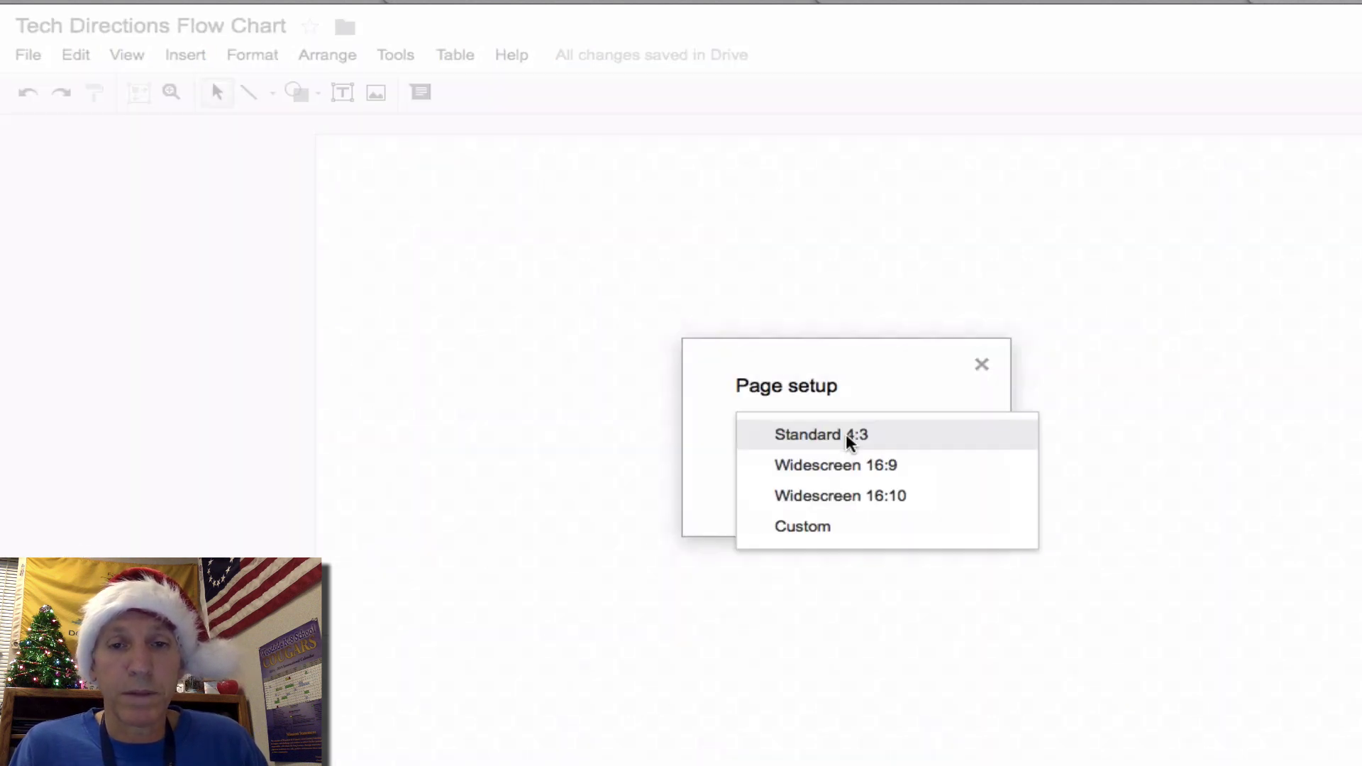
click(823, 499)
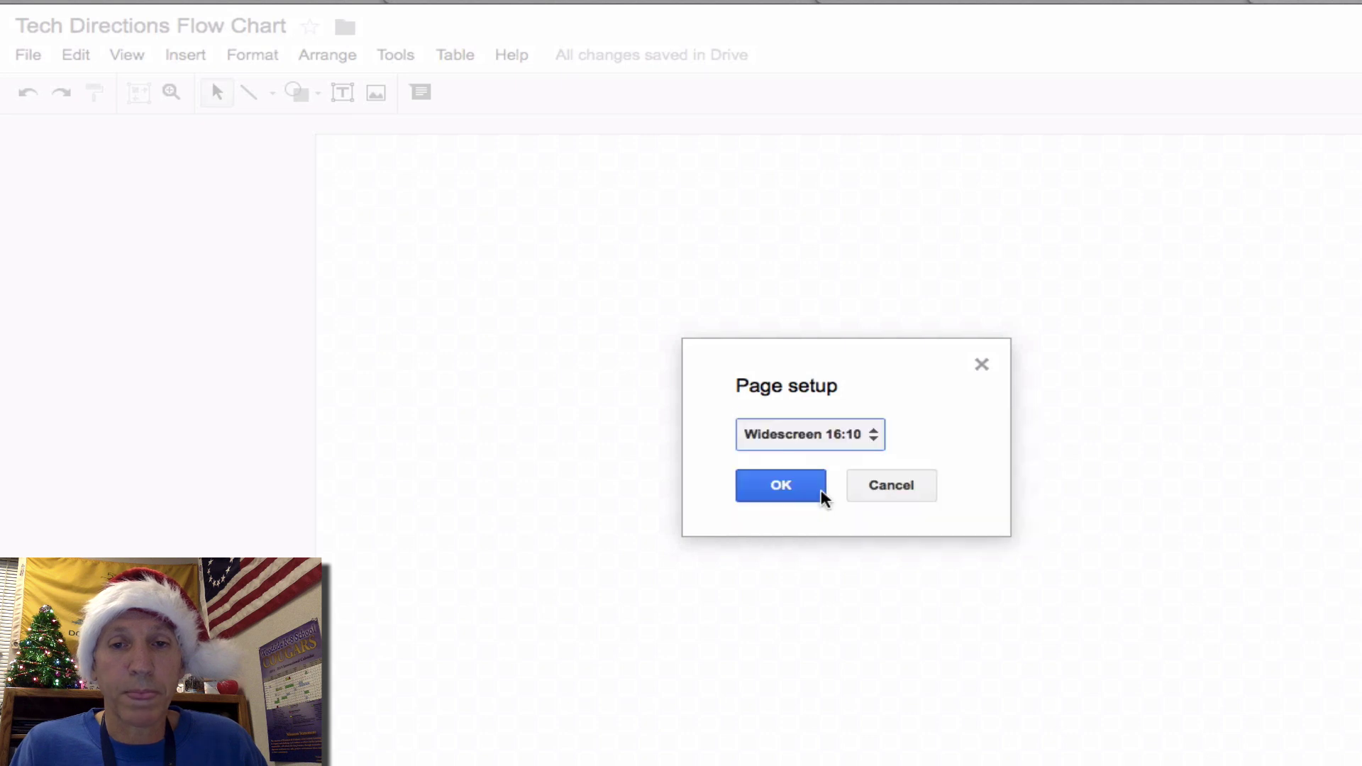
click(793, 487)
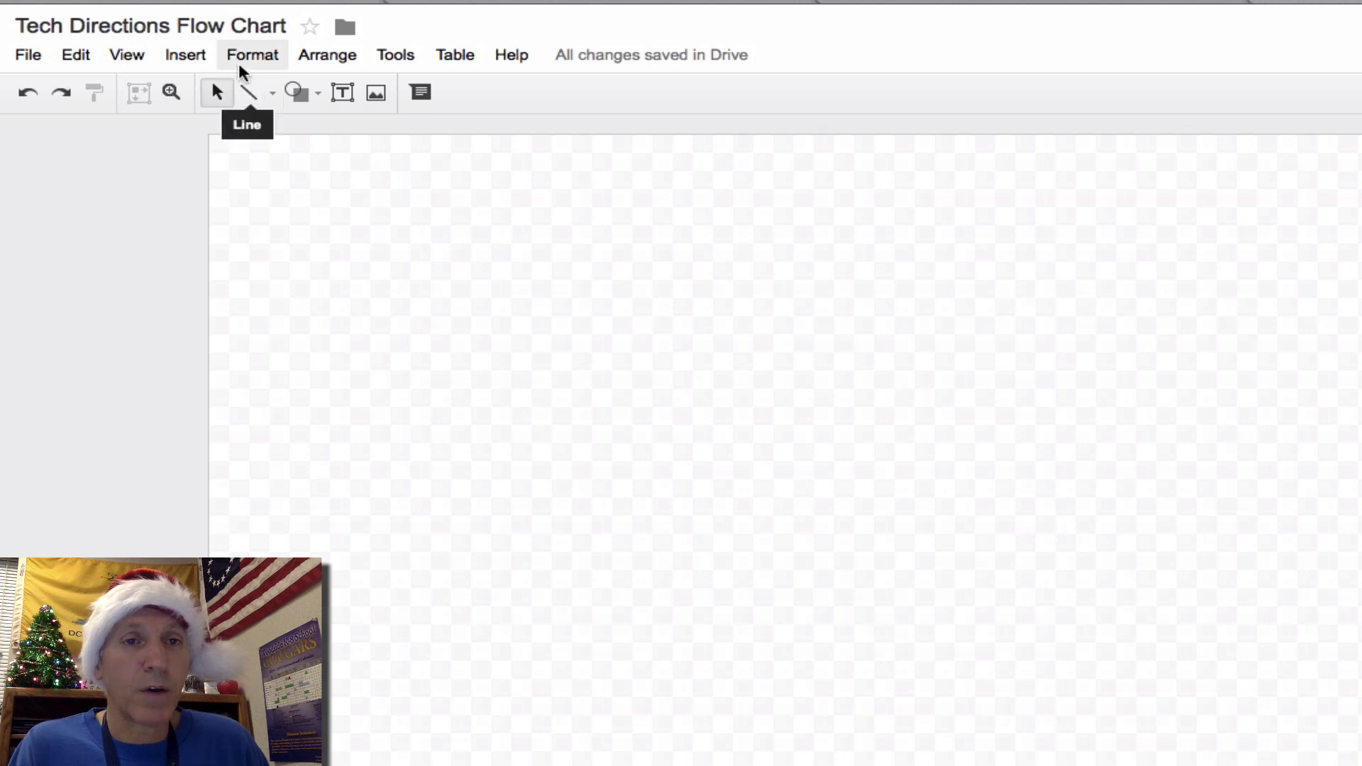
- Draw a small flowchart process rectangle near the top edge of the canvas
click(298, 98)
mouse_move(327, 136)
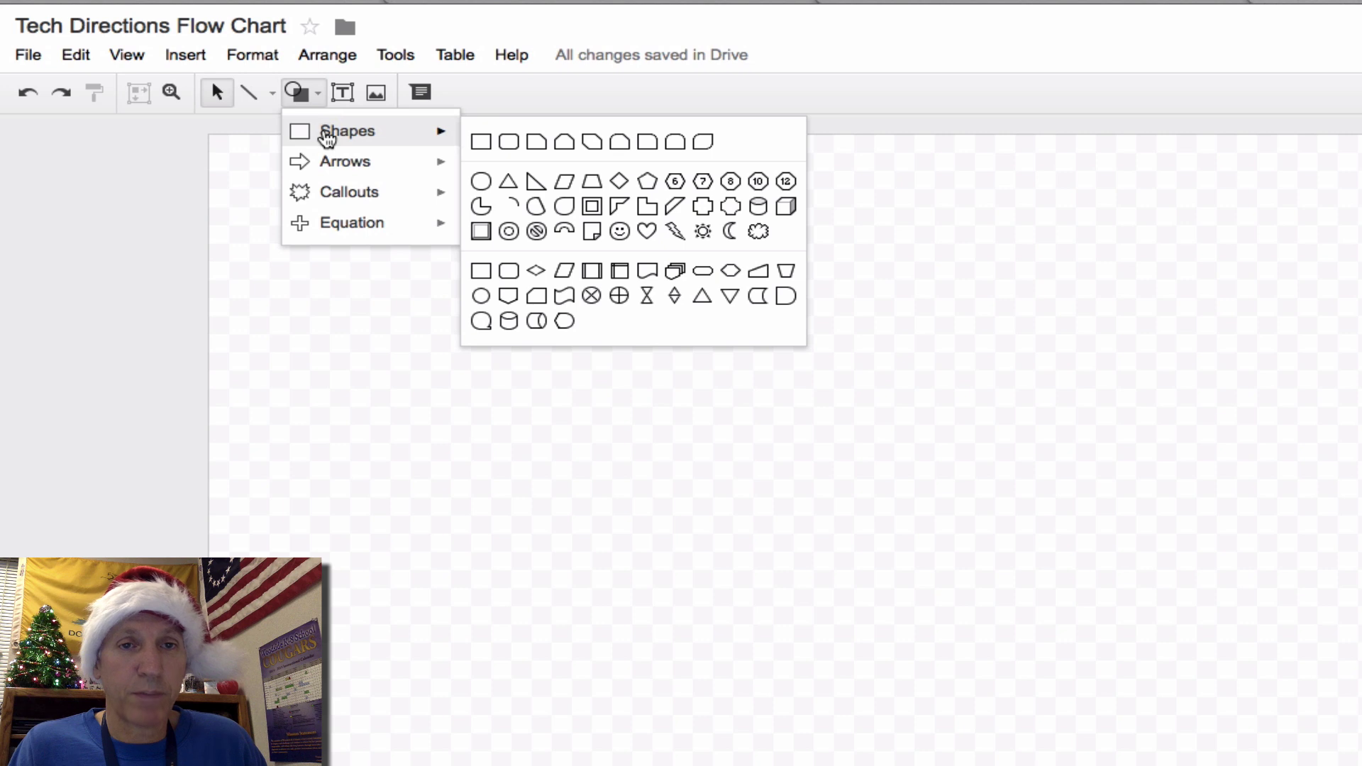
click(481, 270)
drag(676, 148, 833, 192)
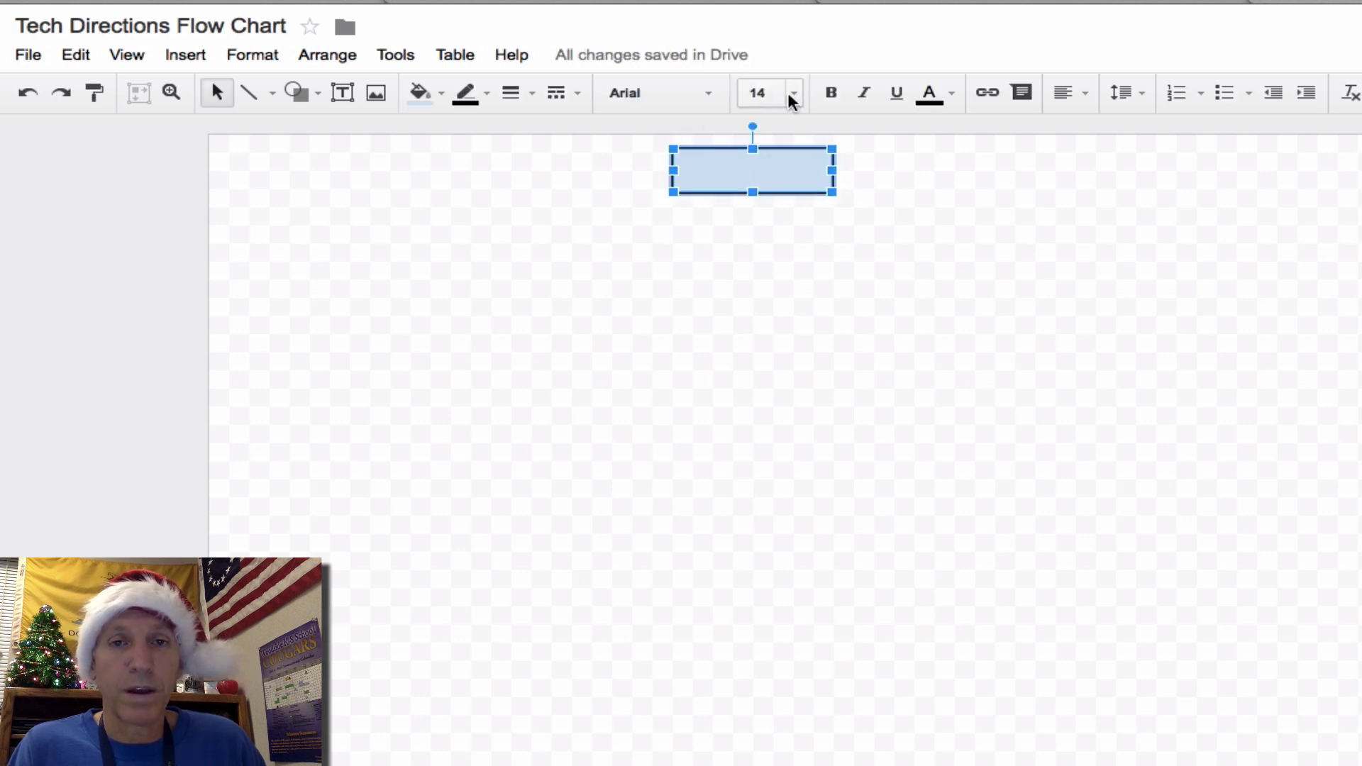
- Set the rectangle's font size to 8 and label it "Go to geocaching.com"
click(794, 96)
click(770, 192)
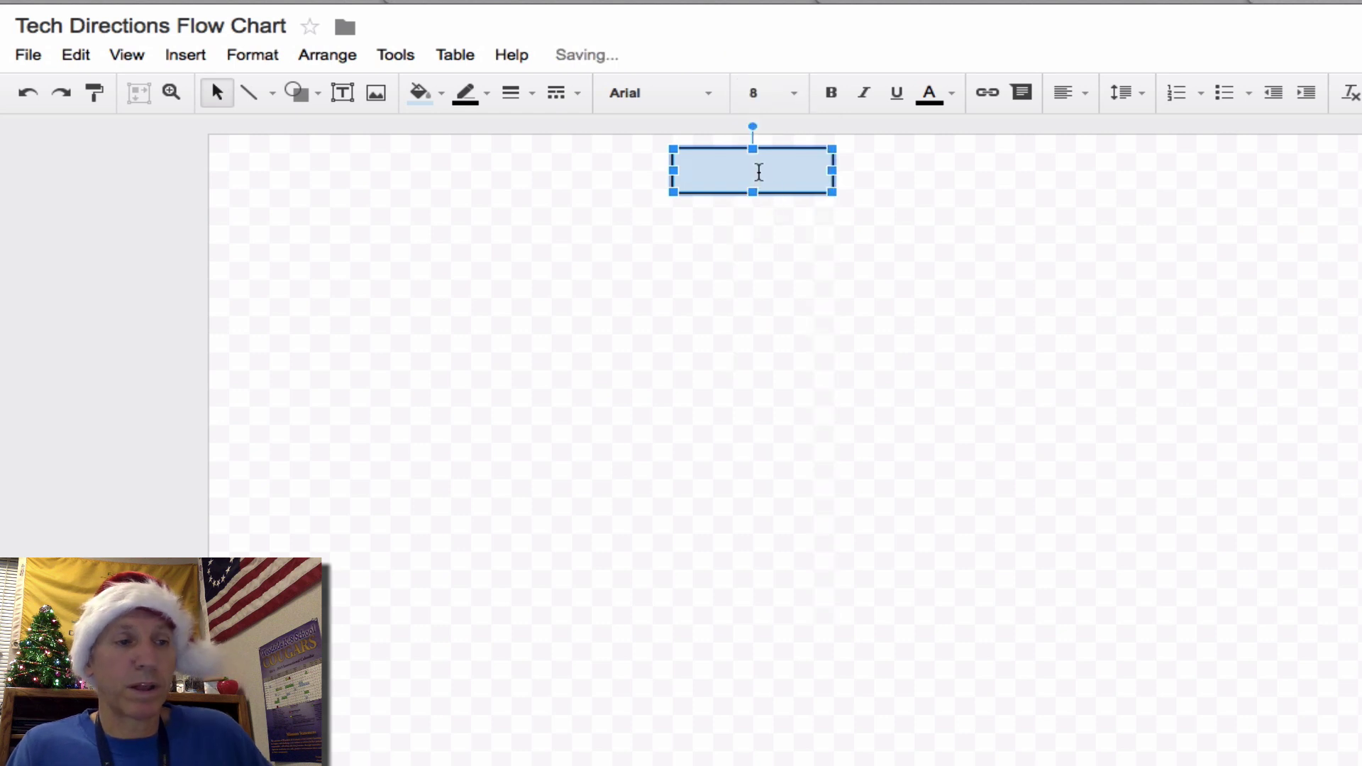
text(Go to geocaching)
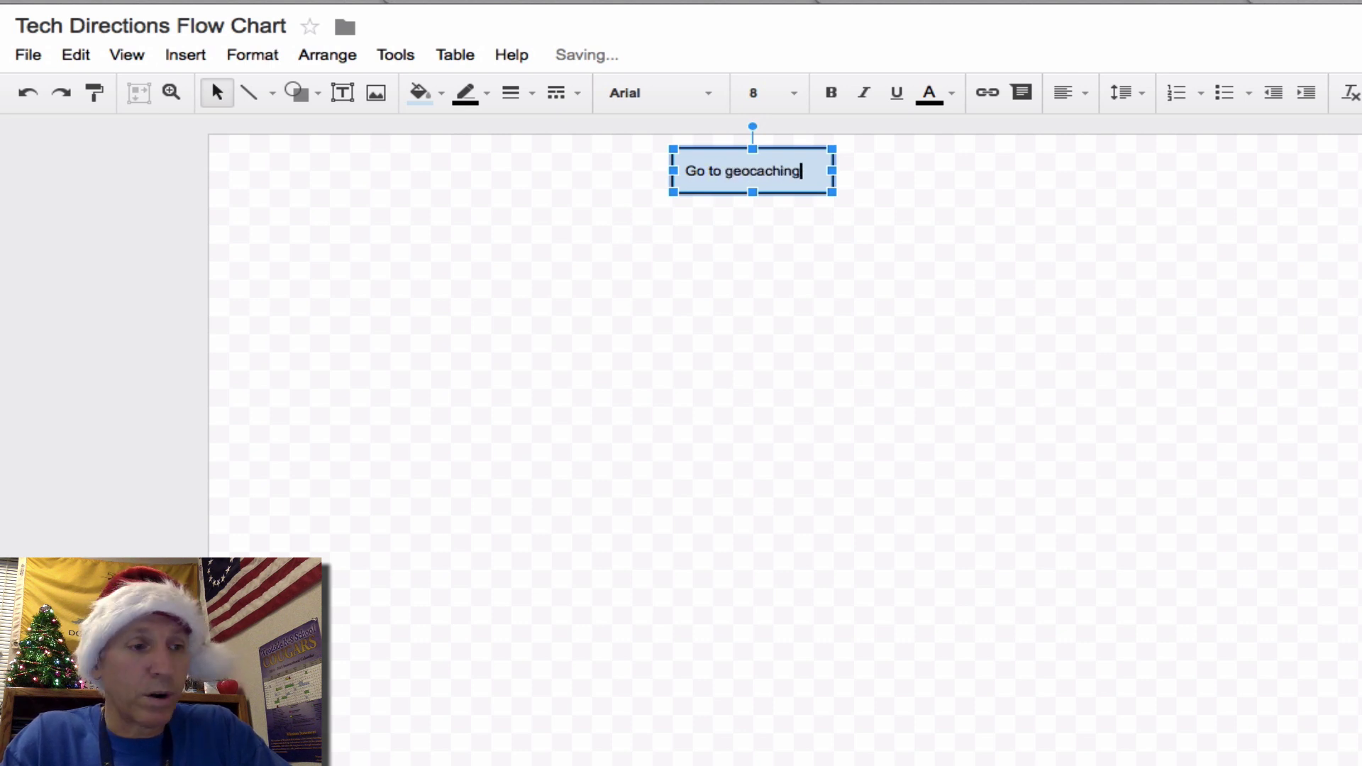
text(.com)
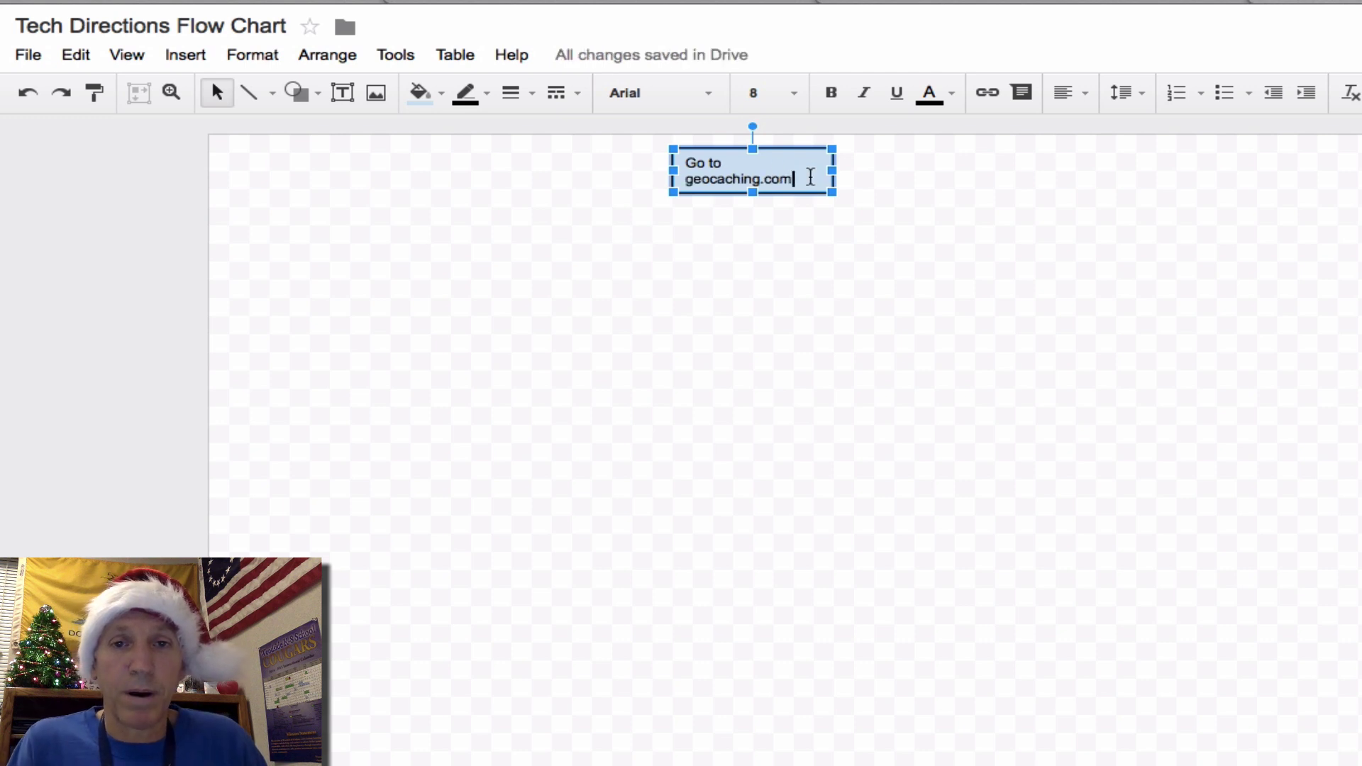
- Widen the rectangle so its label fits on one line, and move it right and slightly up along the canvas's top edge
drag(833, 171, 851, 173)
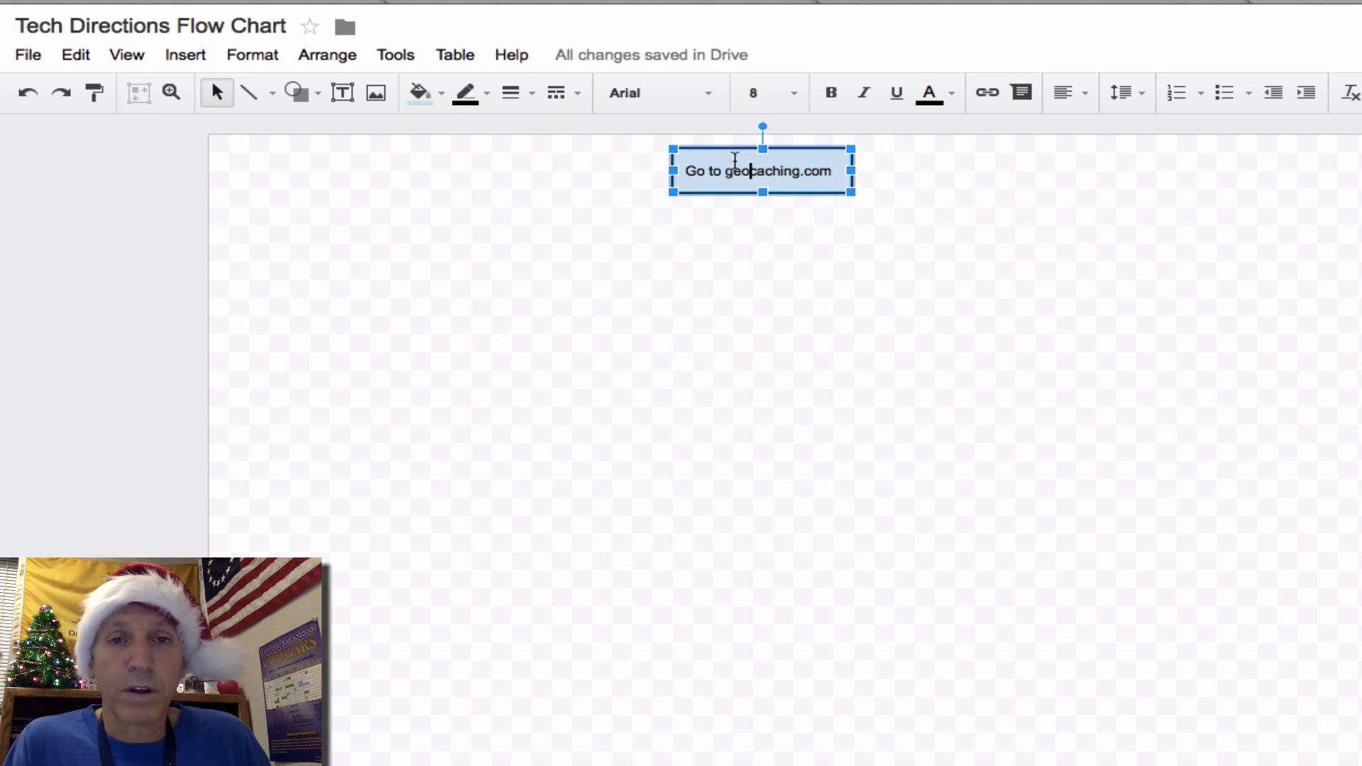
drag(736, 156, 813, 145)
click(807, 227)
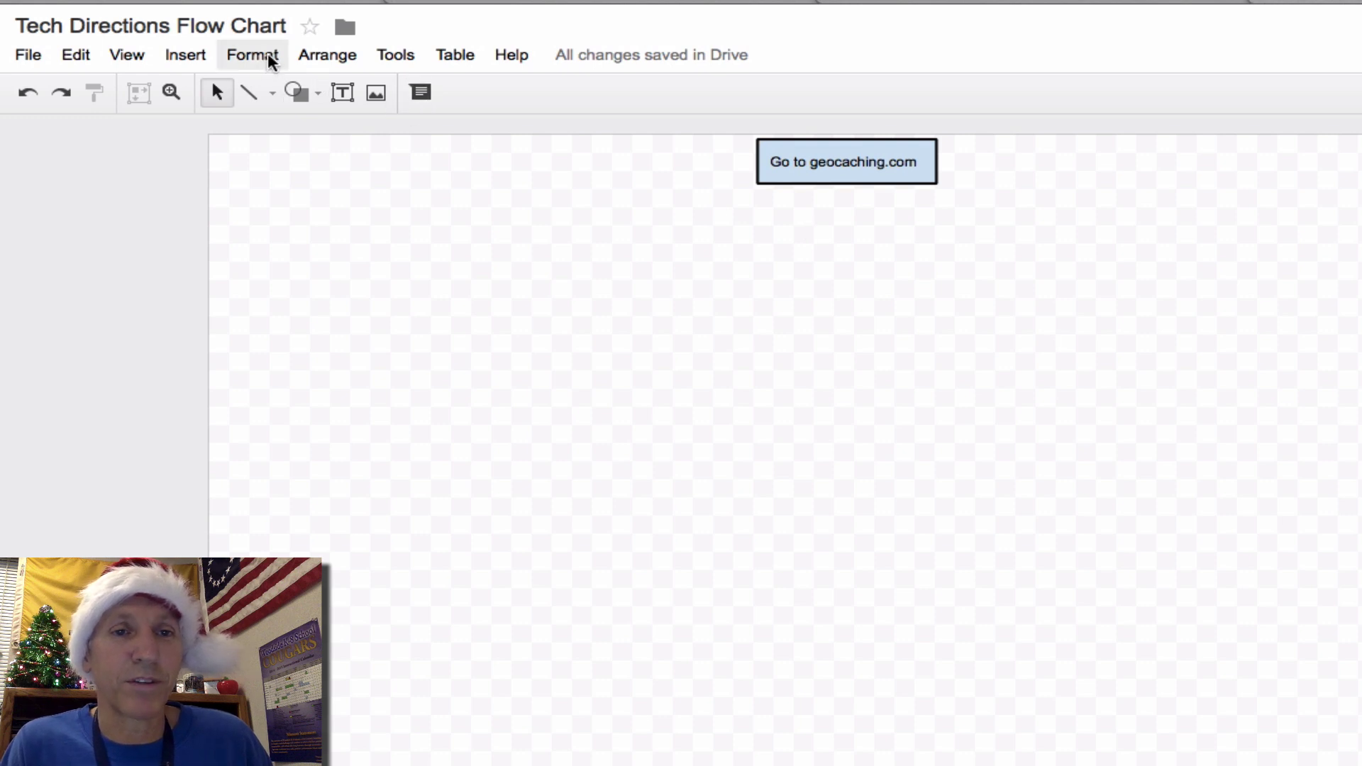
- Draw a flowchart decision diamond below the "Go to geocaching.com" rectangle
click(300, 91)
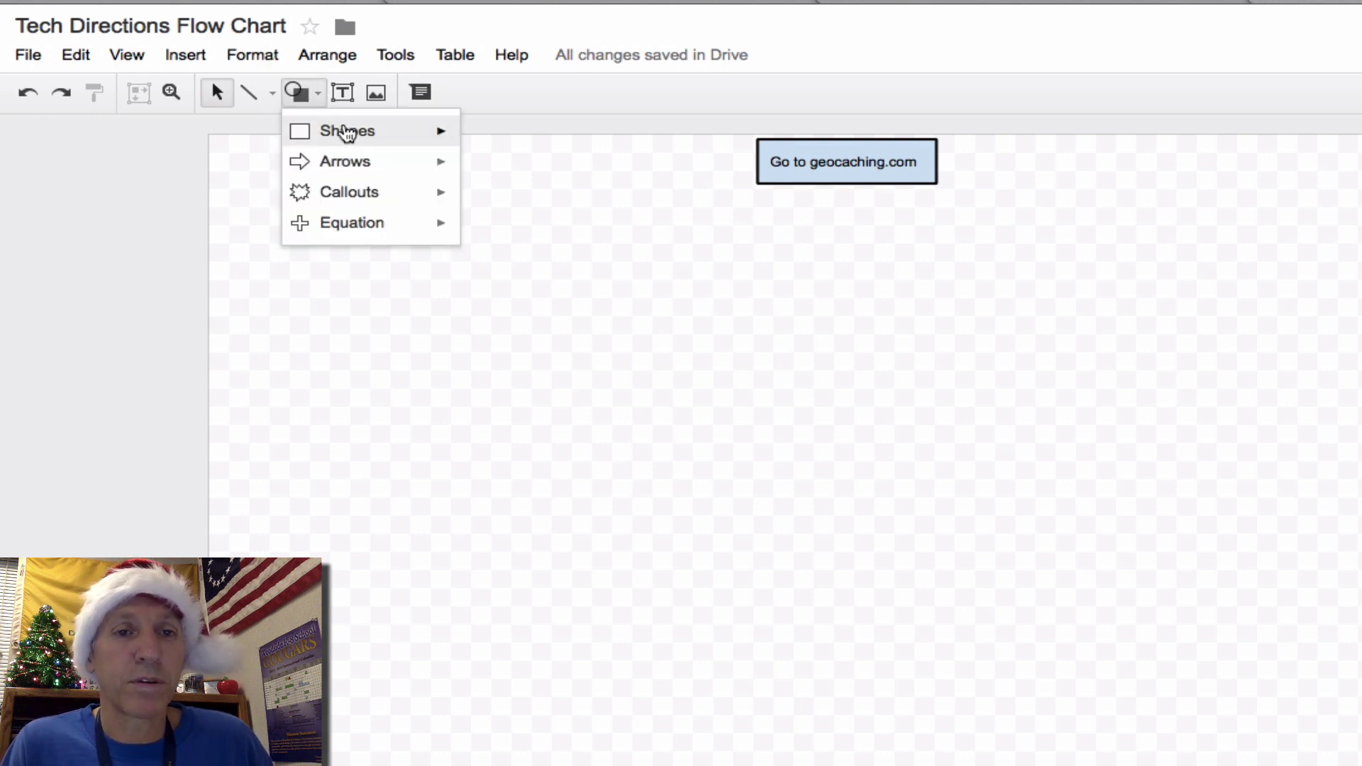
mouse_move(354, 137)
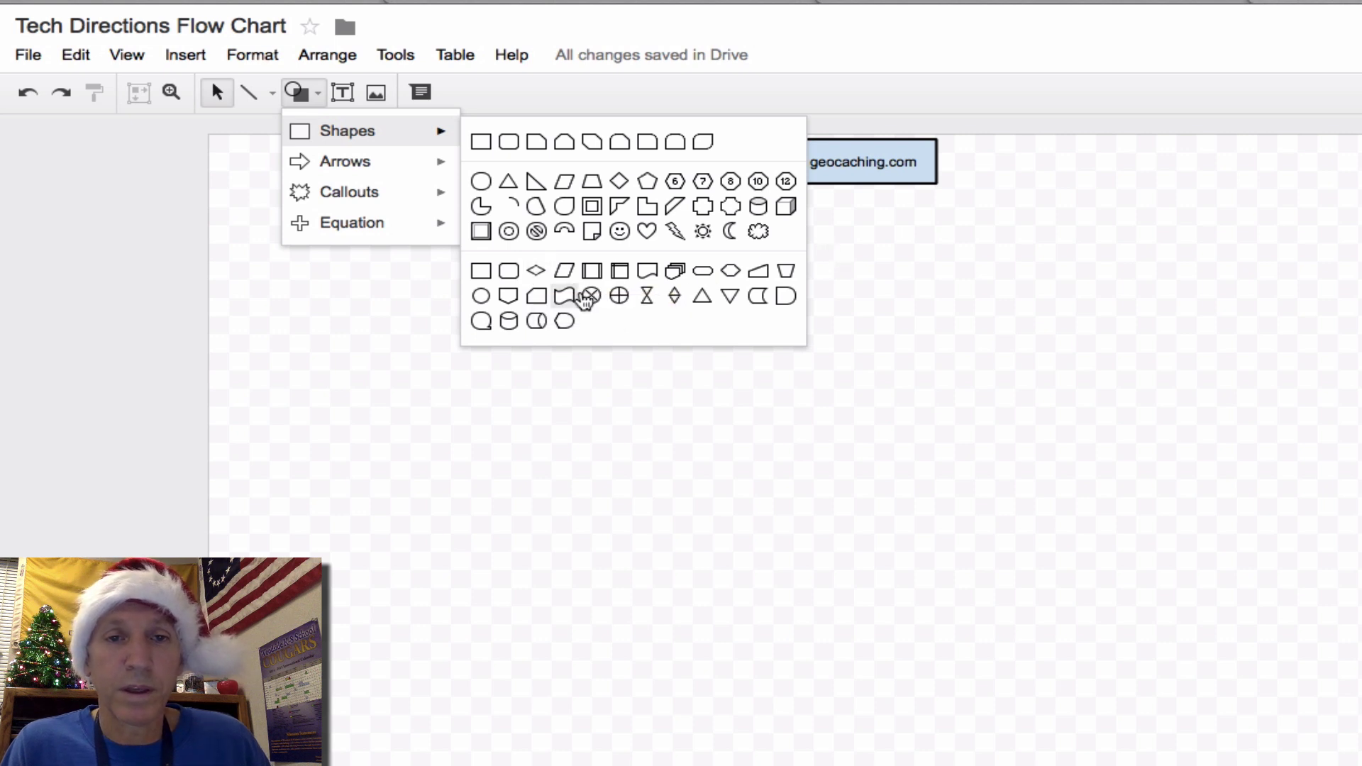
click(537, 270)
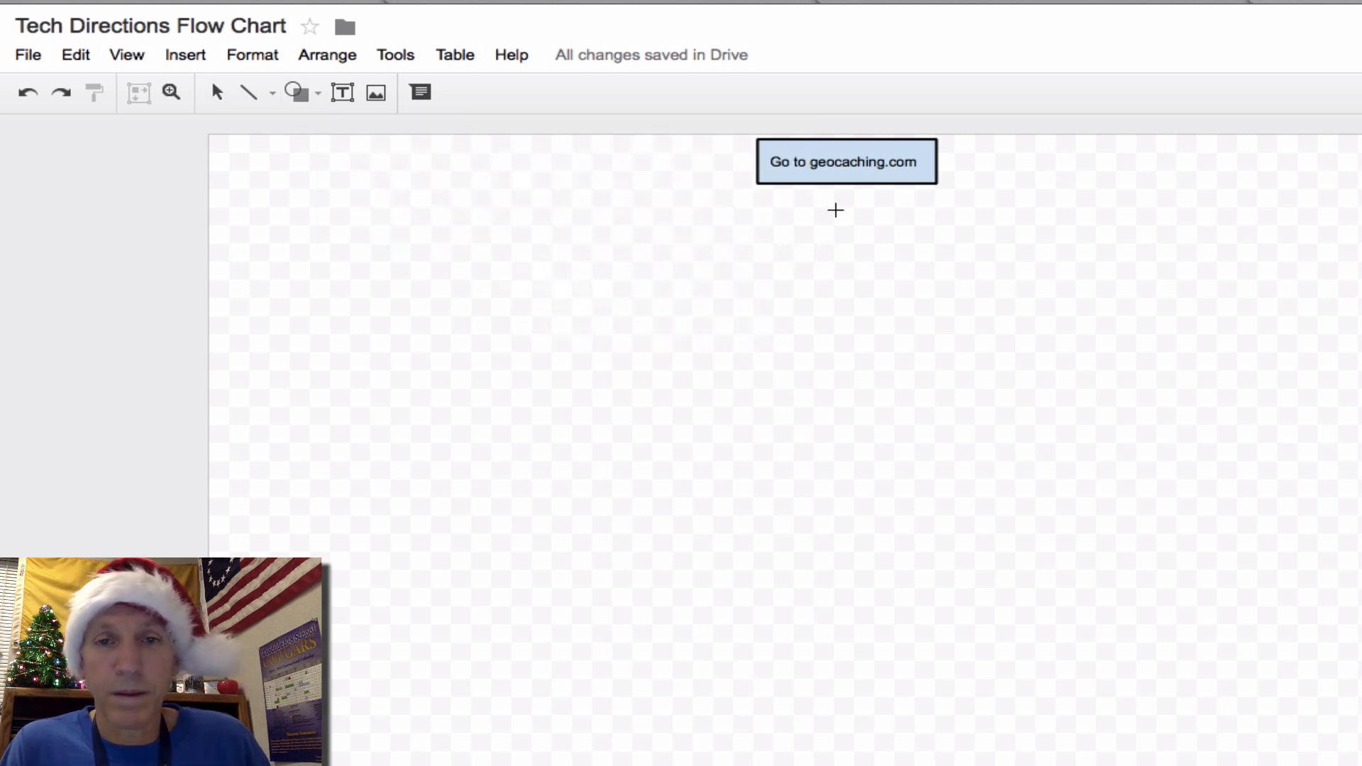
drag(832, 209, 1026, 369)
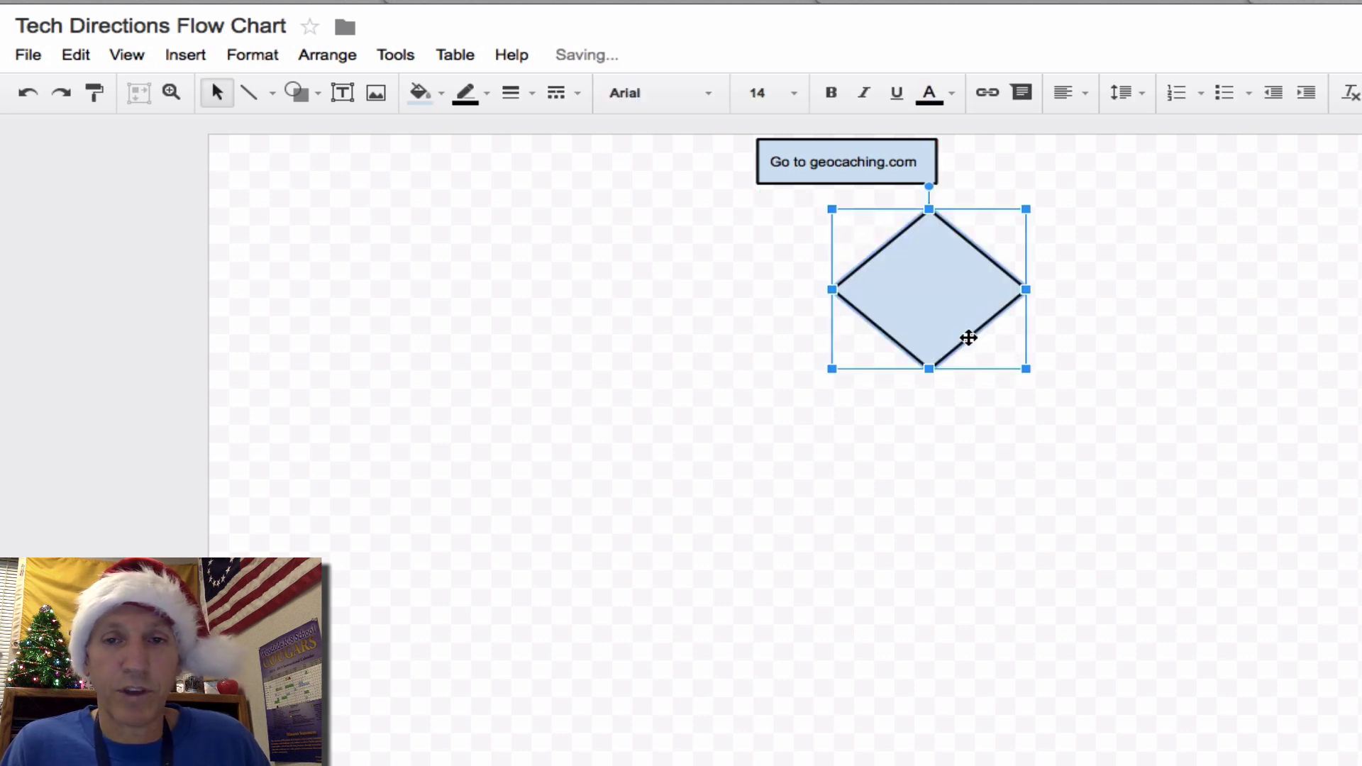
- Label the diamond "Account?" in font size 8
double_click(930, 294)
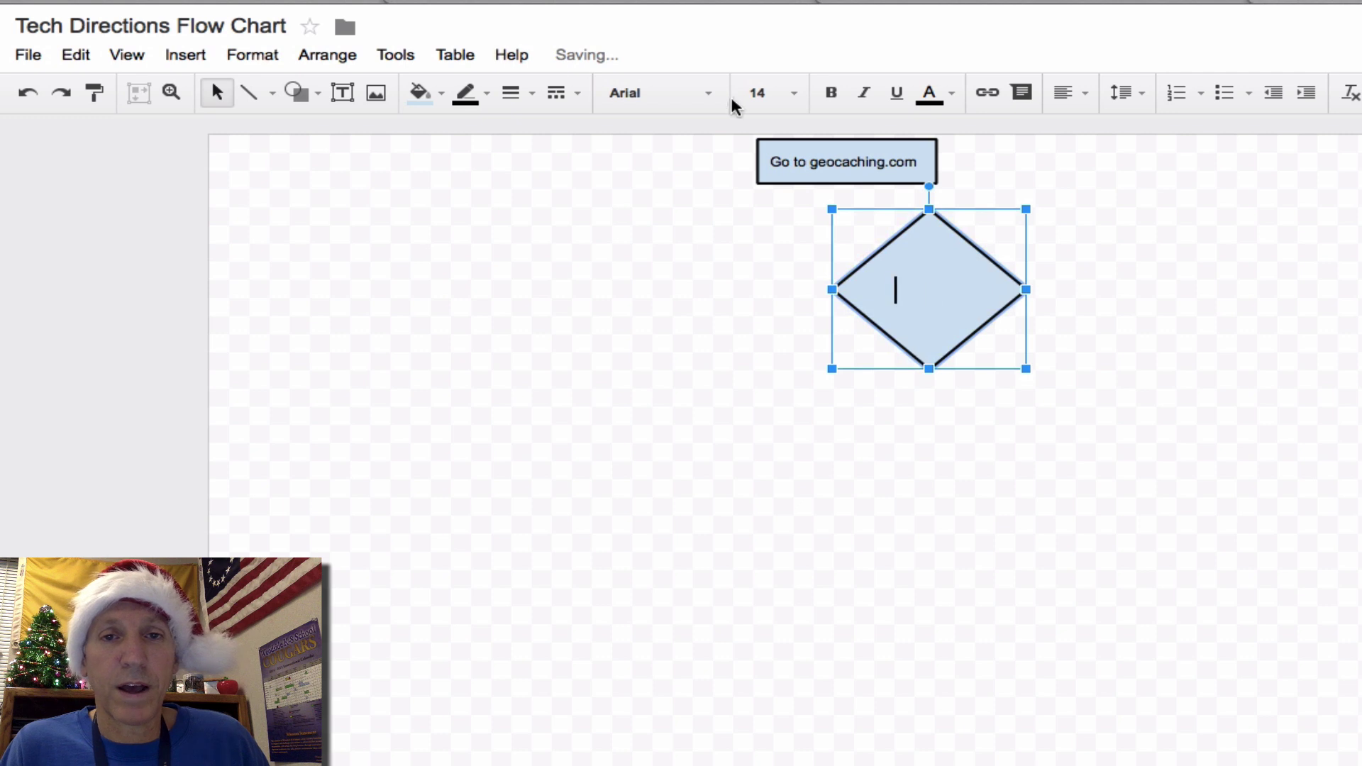
click(793, 94)
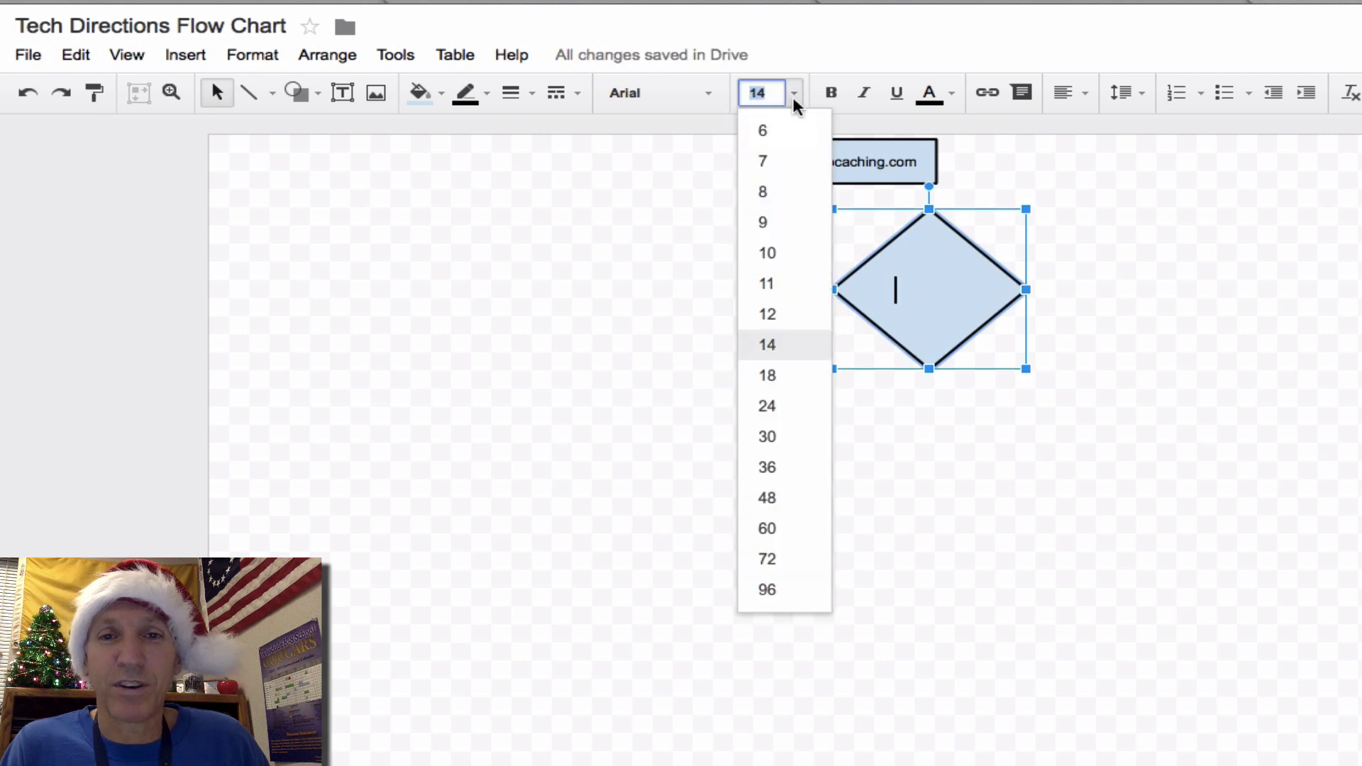
click(772, 195)
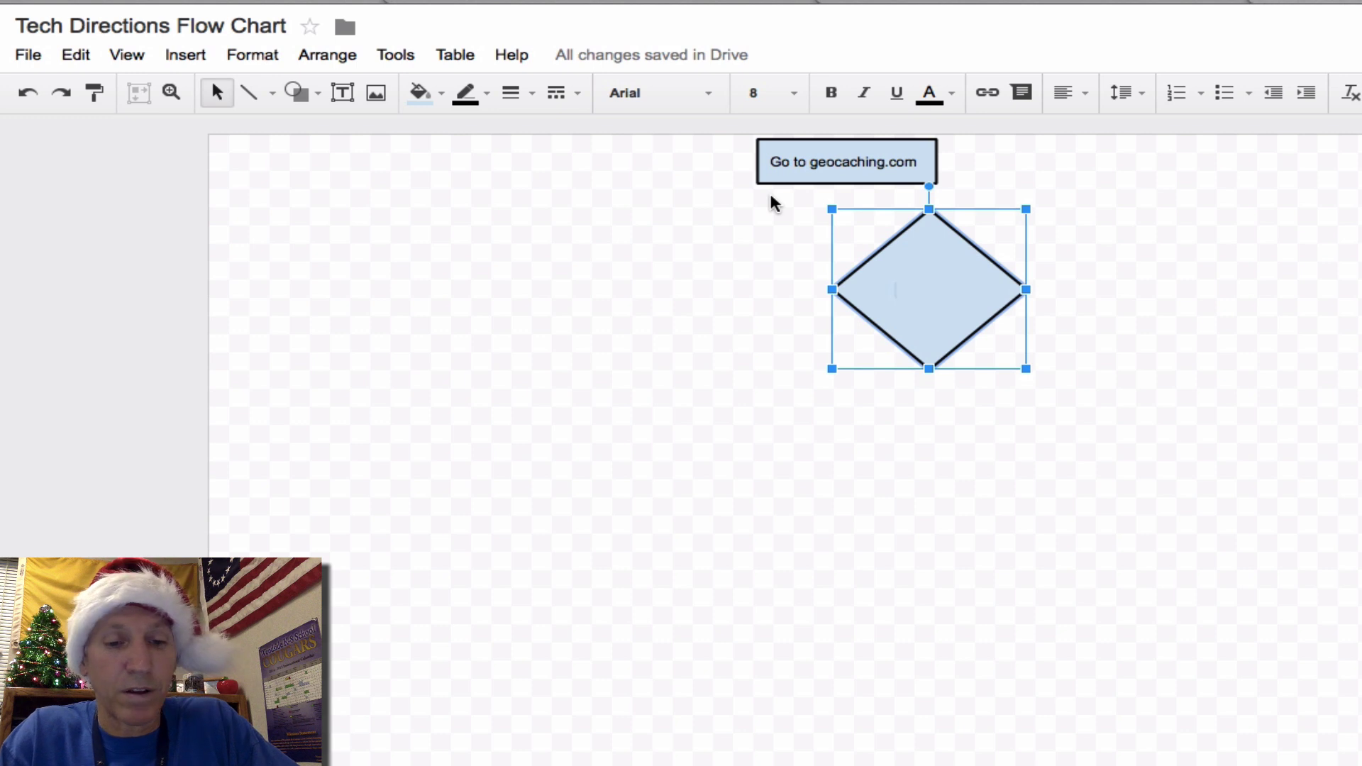
text(Account?)
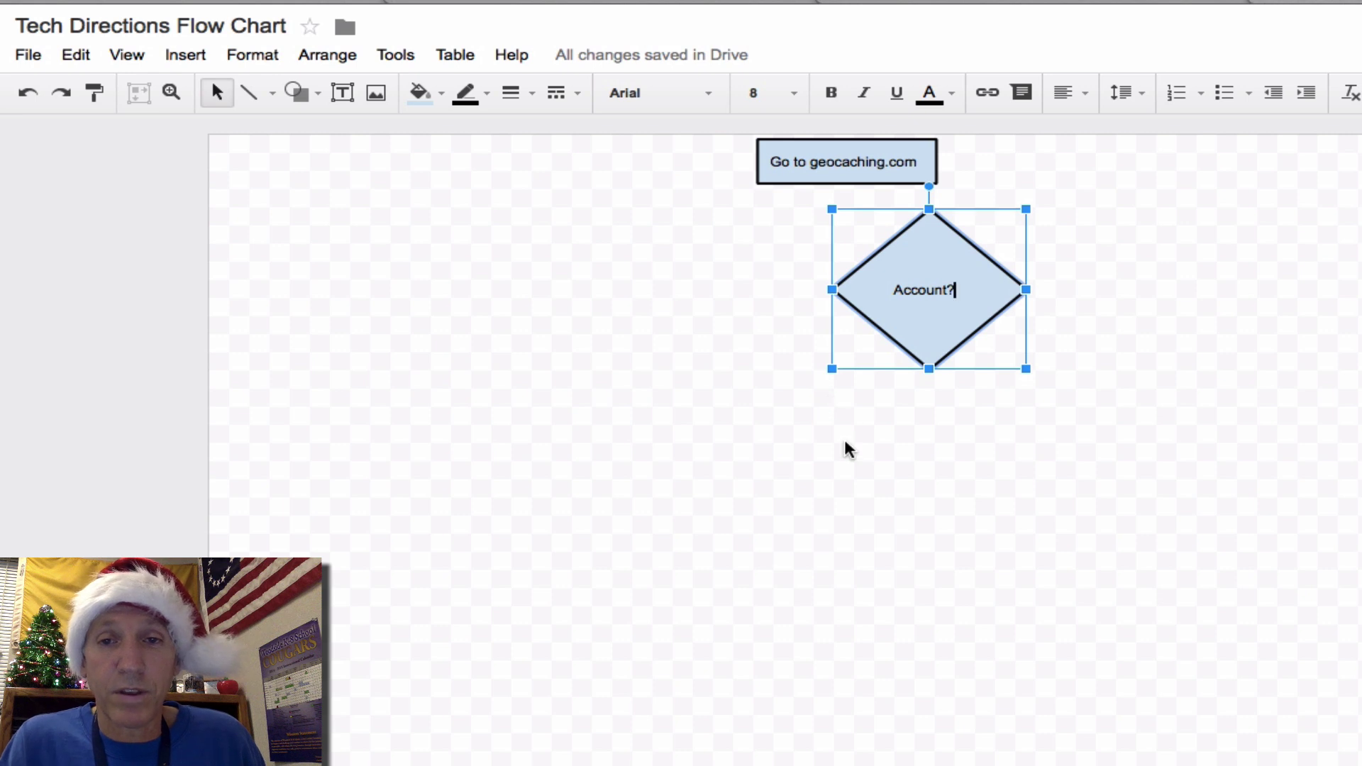
- Shrink the diamond to about the rectangle's width and center it just below the "Go to geocaching.com" rectangle
click(979, 365)
click(919, 355)
mouse_move(1026, 369)
mouse_down()
mouse_move(958, 323)
mouse_move(1010, 356)
mouse_up()
drag(930, 307, 861, 312)
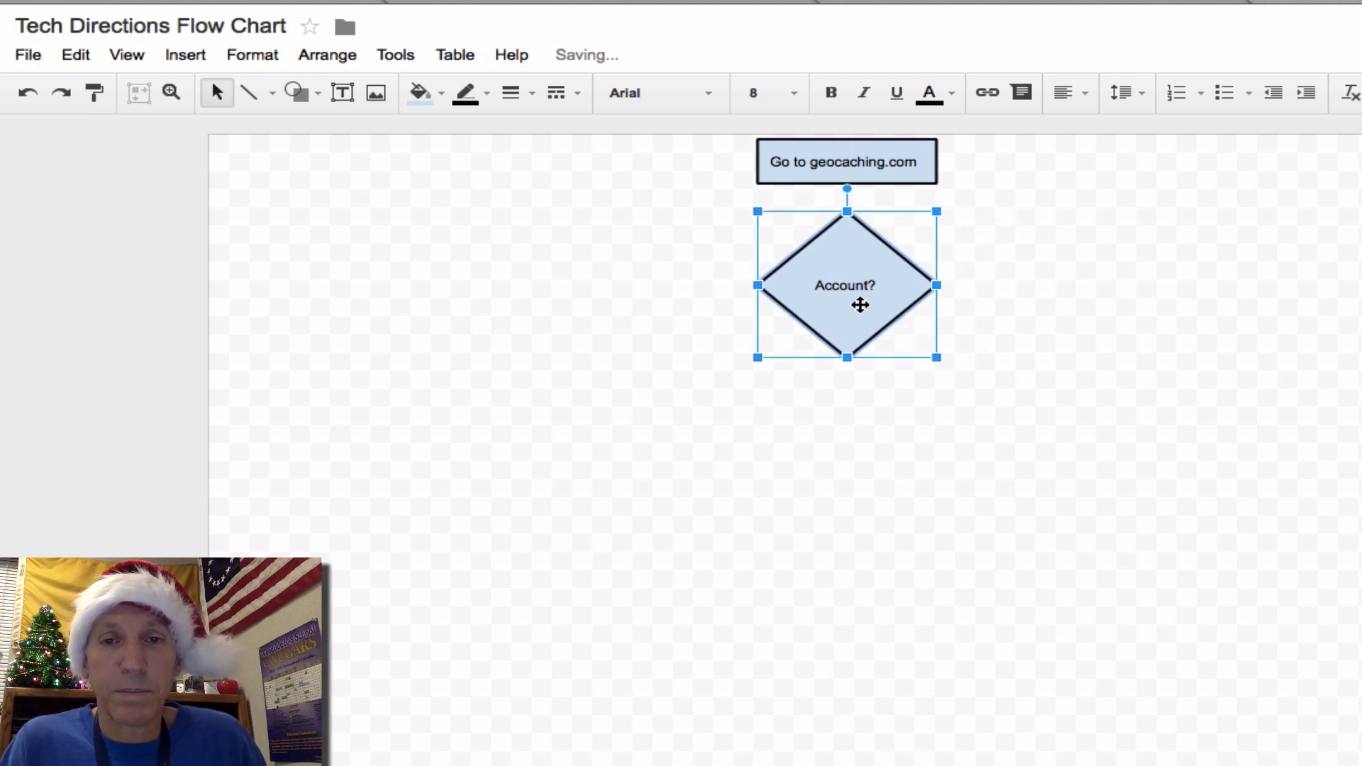
drag(853, 313, 851, 301)
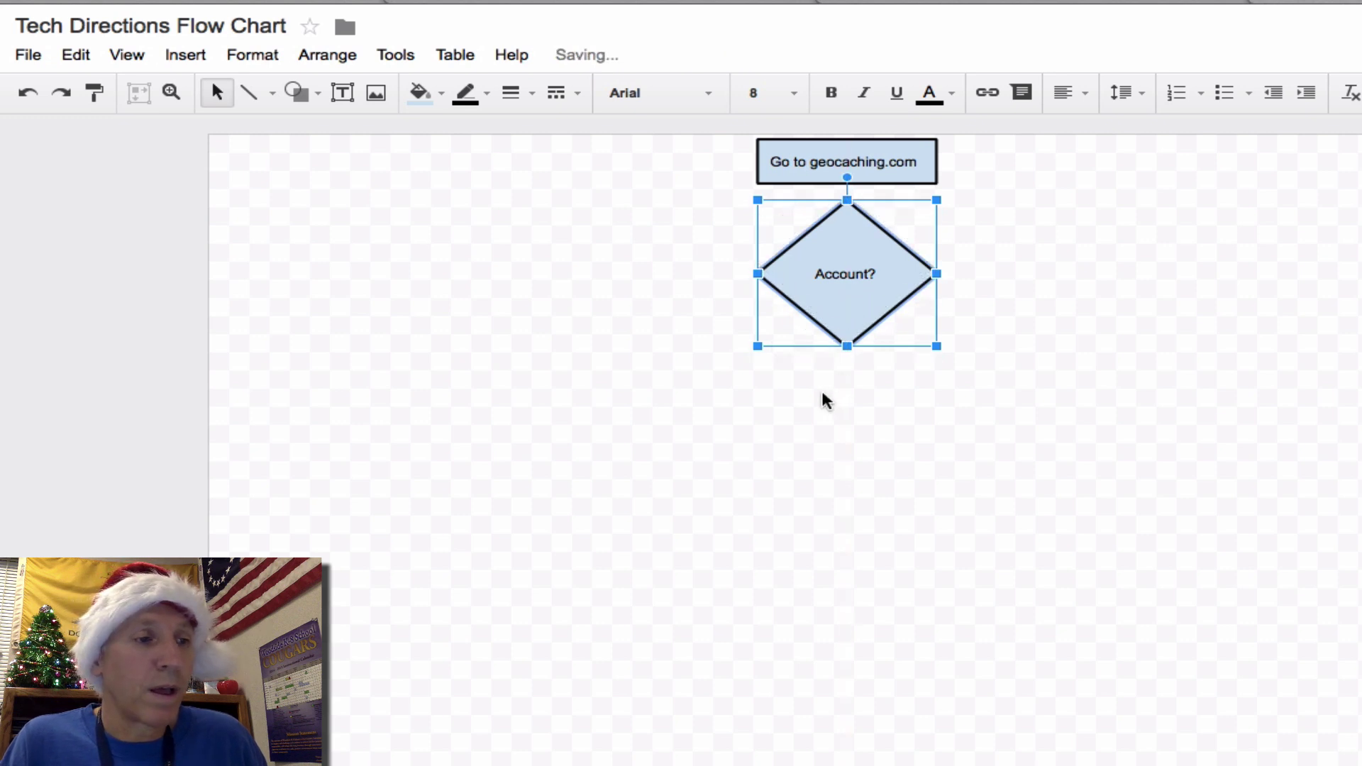
click(822, 394)
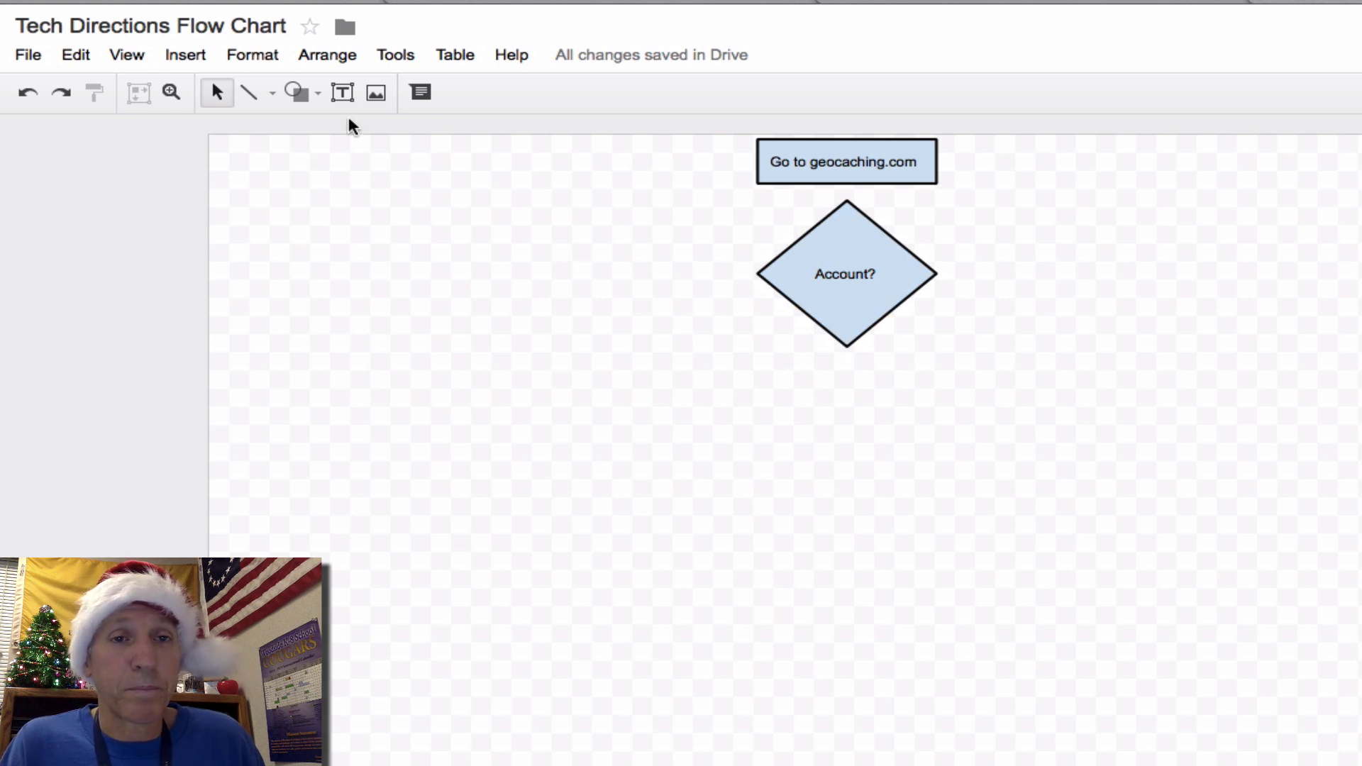
- Draw a small flowchart connector circle just left of the "Account?" diamond
click(303, 91)
mouse_move(348, 135)
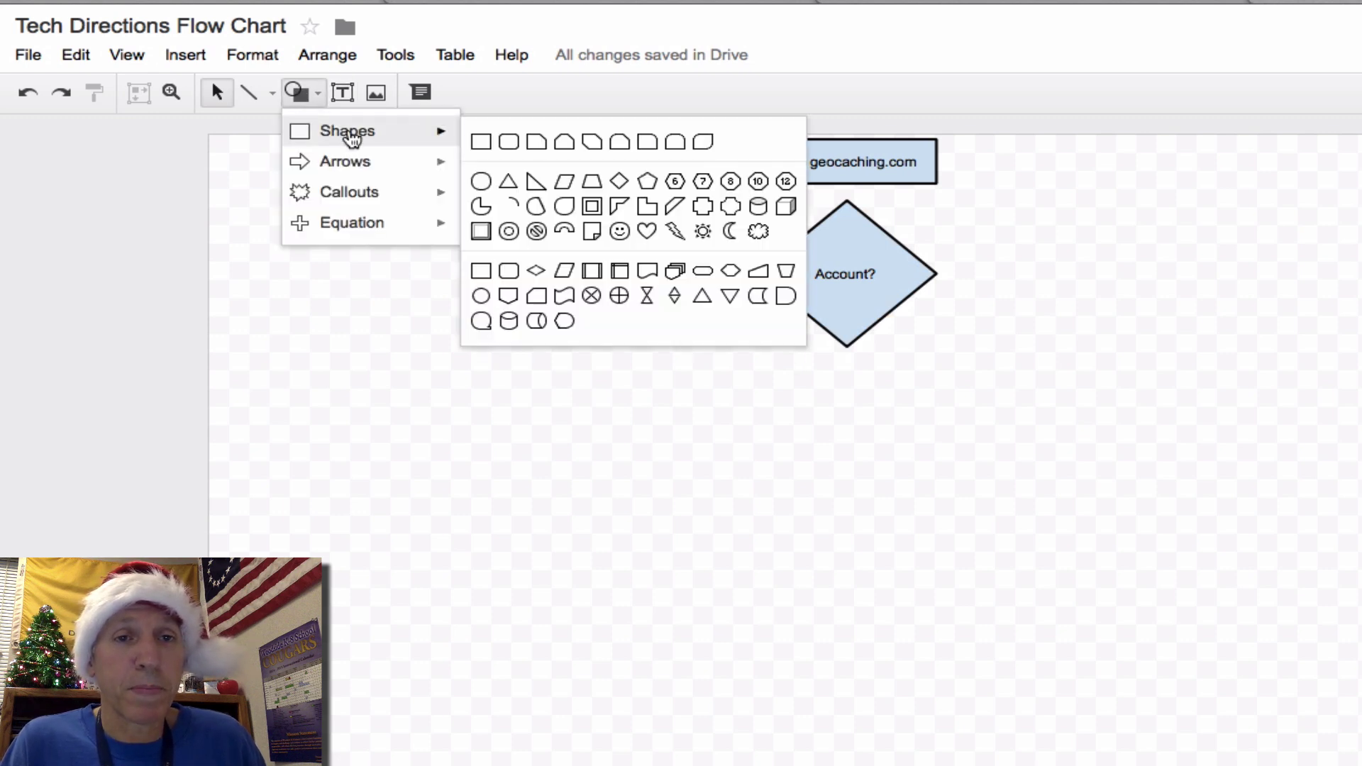
click(482, 297)
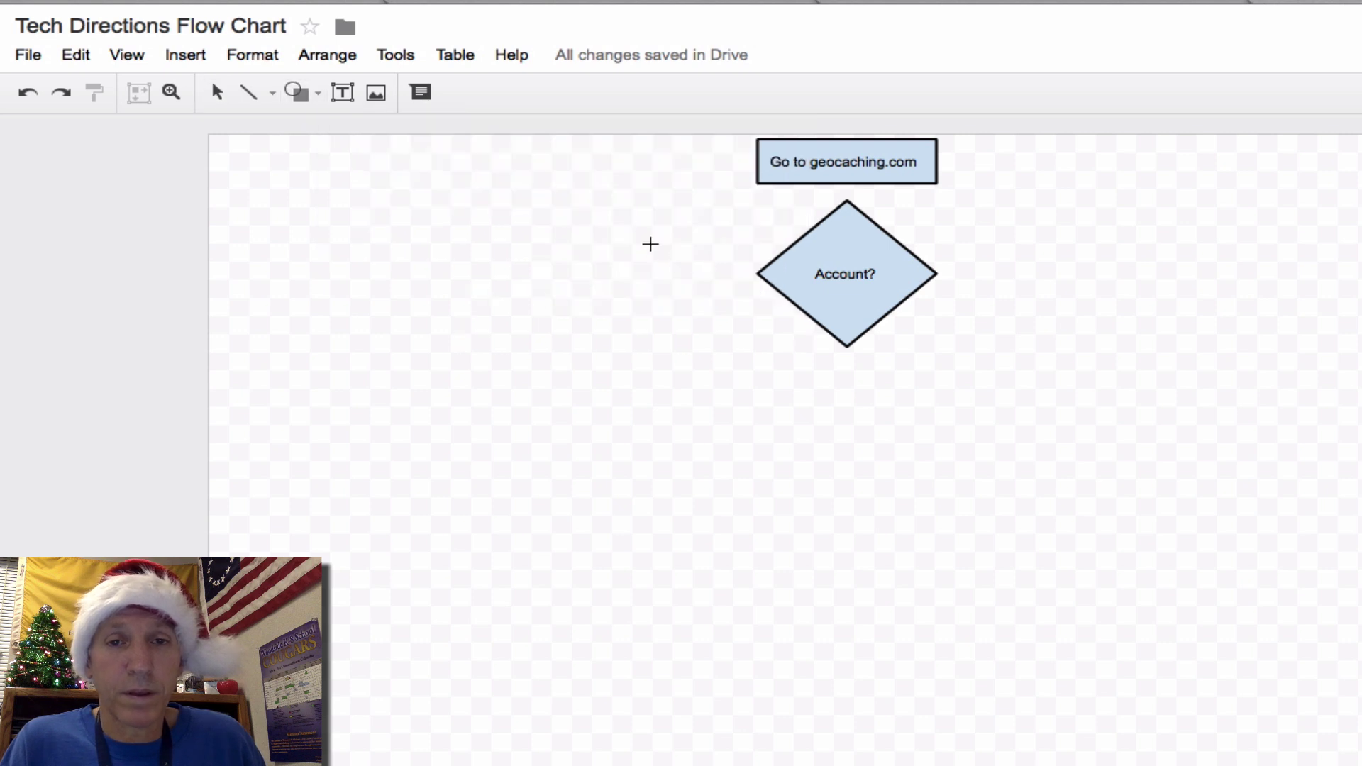
drag(645, 240, 723, 309)
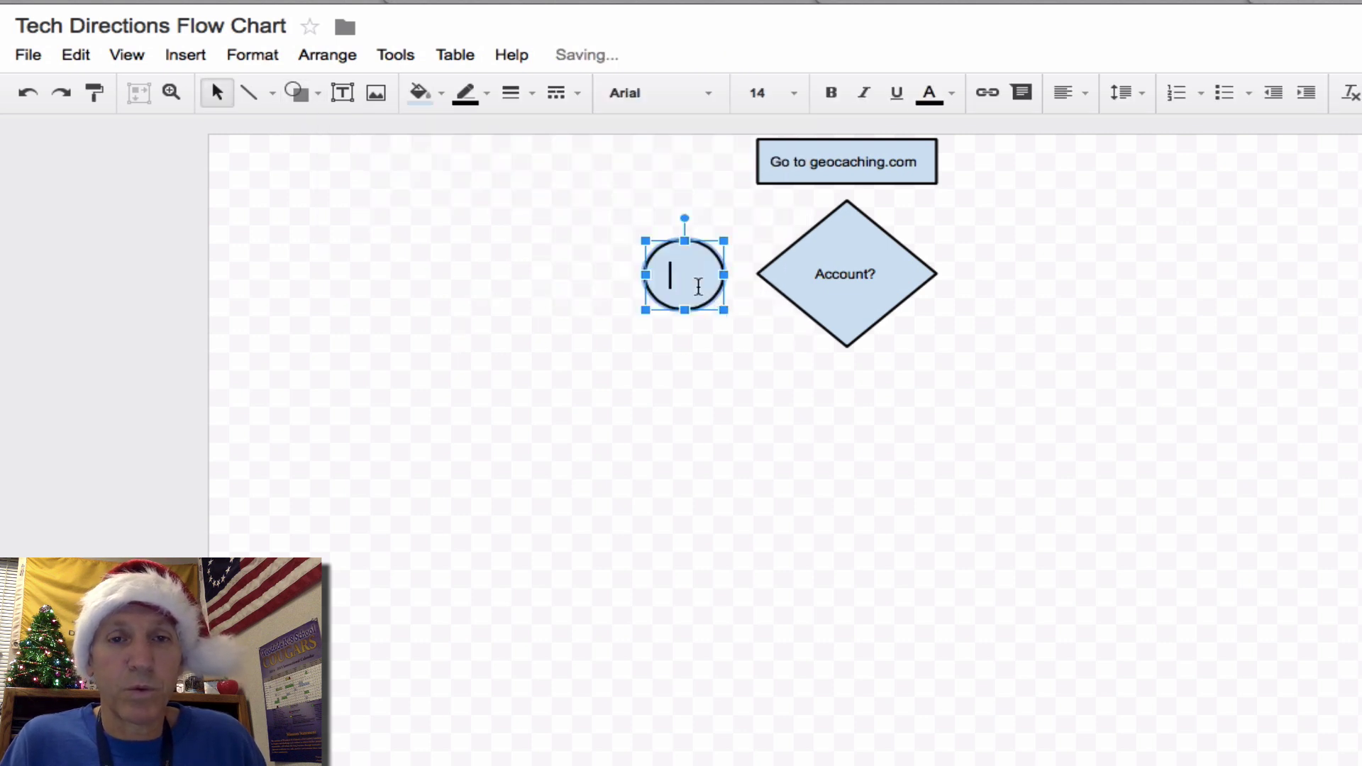
- Label the small circle beside the "Account?" diamond "No" in font size 8
click(794, 93)
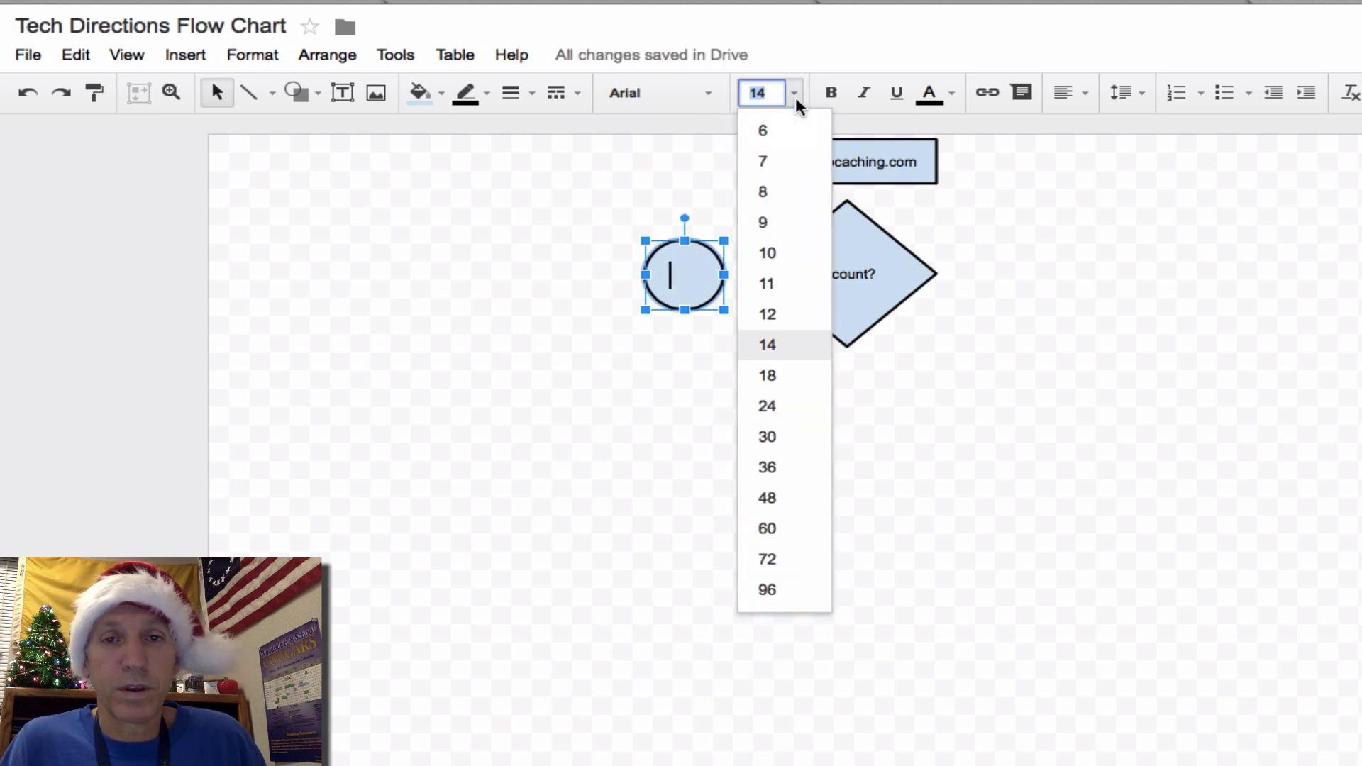
click(771, 188)
text(No)
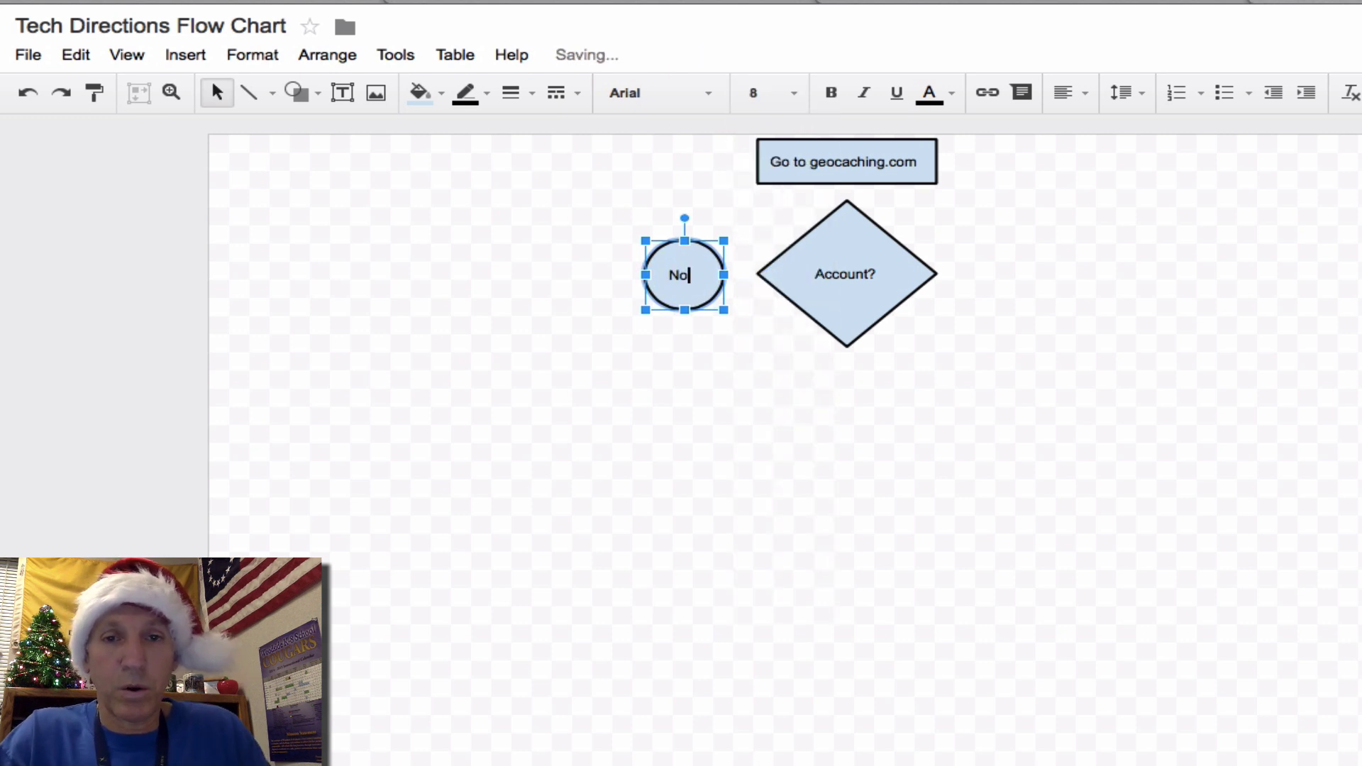
click(705, 343)
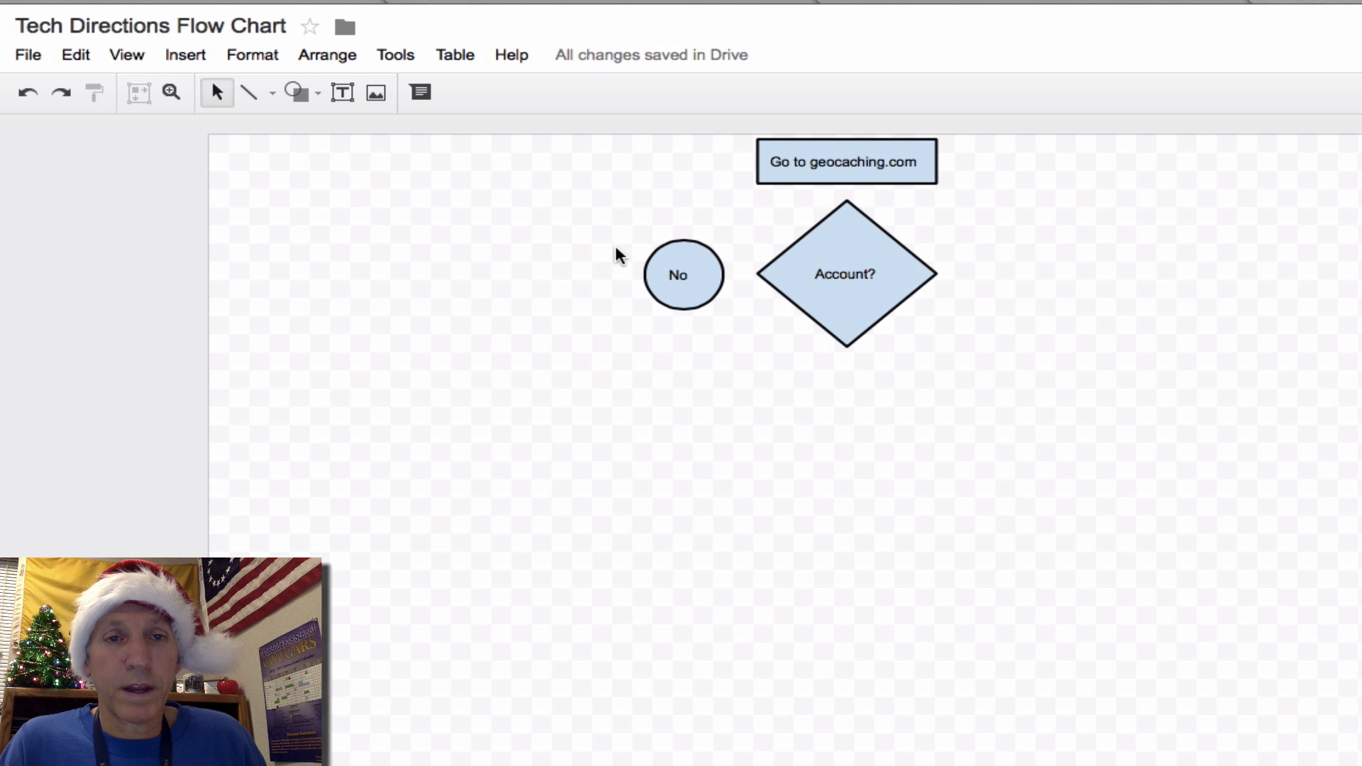
- Draw a second flowchart connector circle on the opposite side of the "Account?" diamond, about the same size as the "No" circle
click(297, 92)
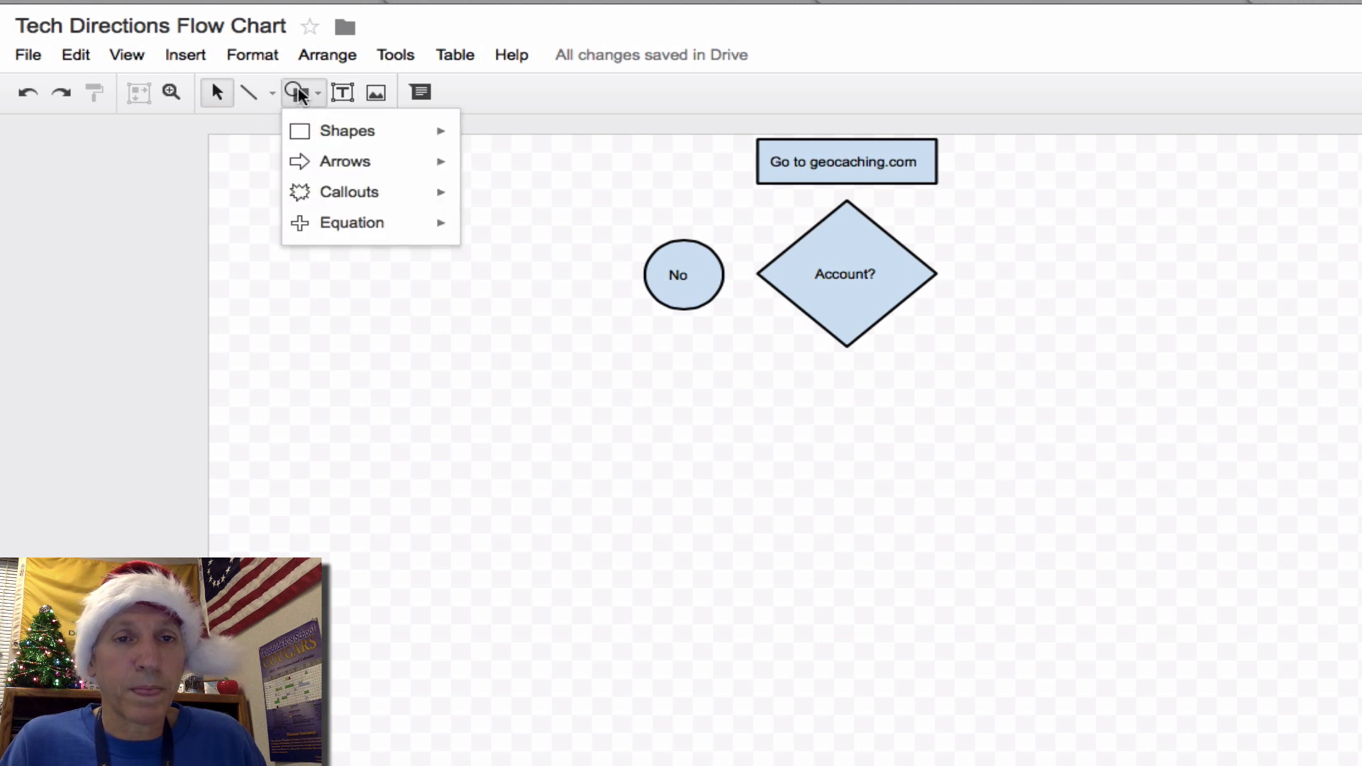
mouse_move(335, 142)
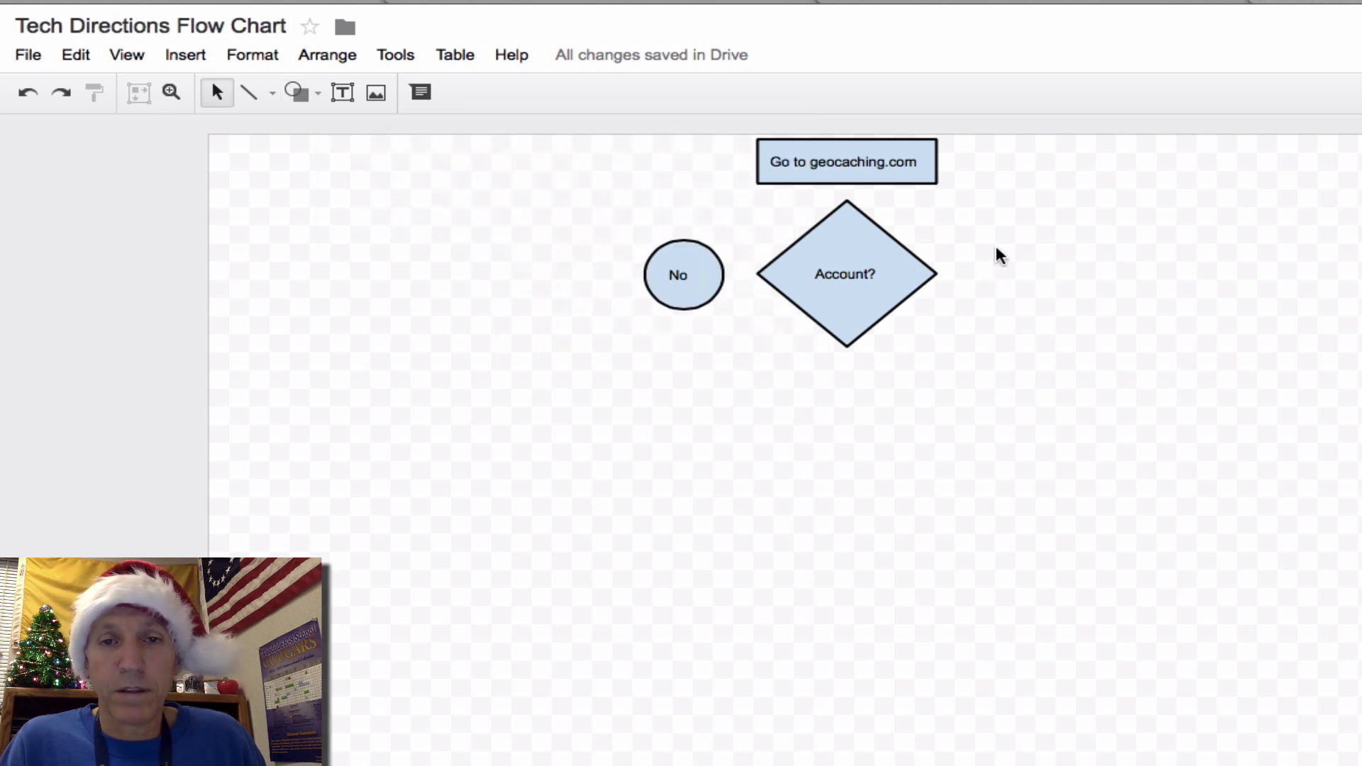
drag(997, 250, 1079, 312)
click(296, 92)
mouse_move(316, 136)
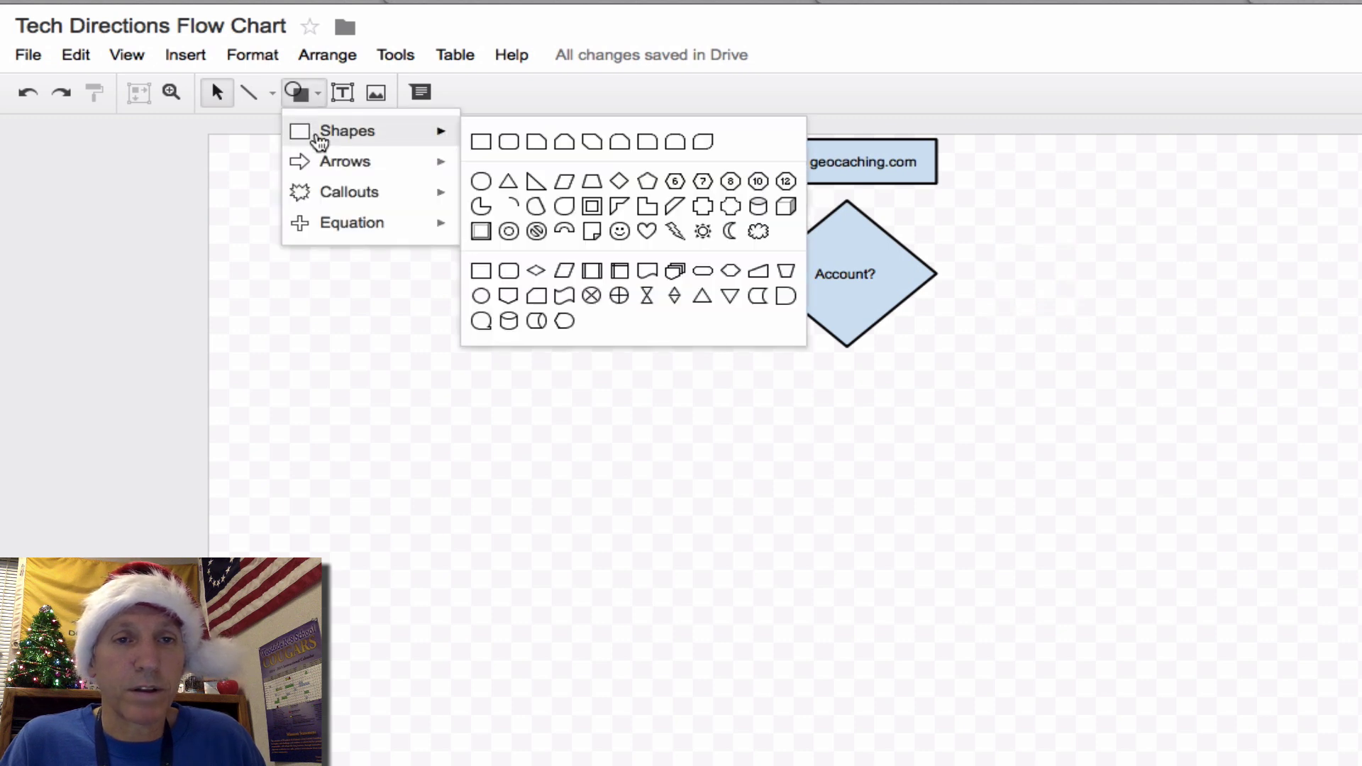
click(482, 295)
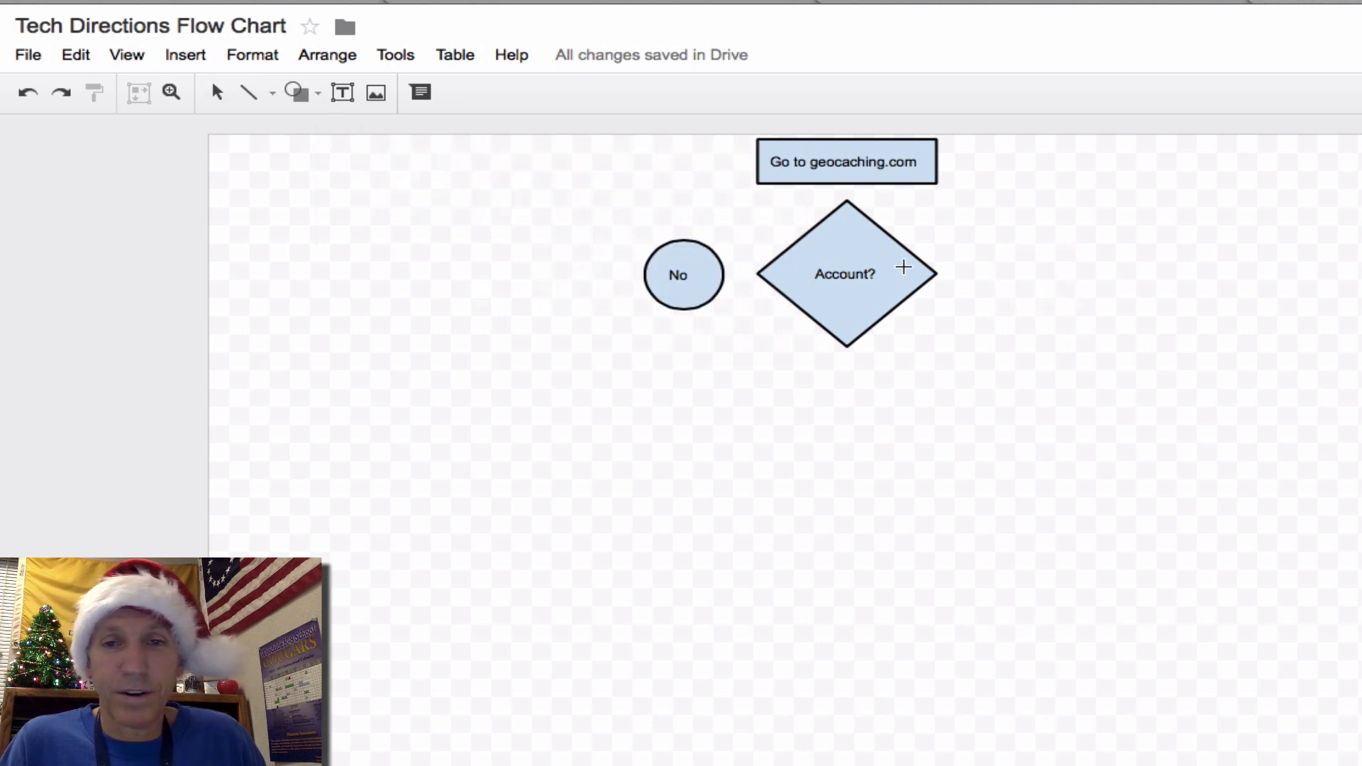
drag(991, 243, 1065, 306)
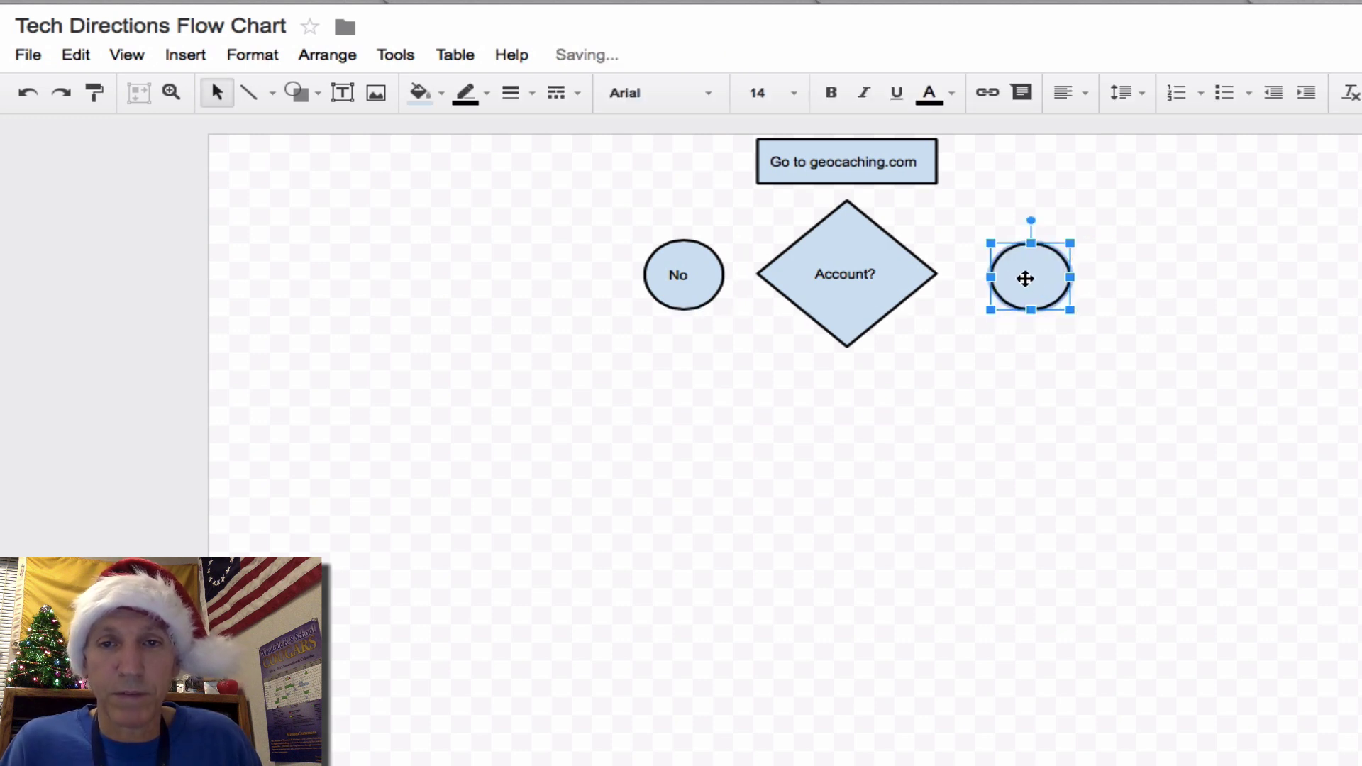
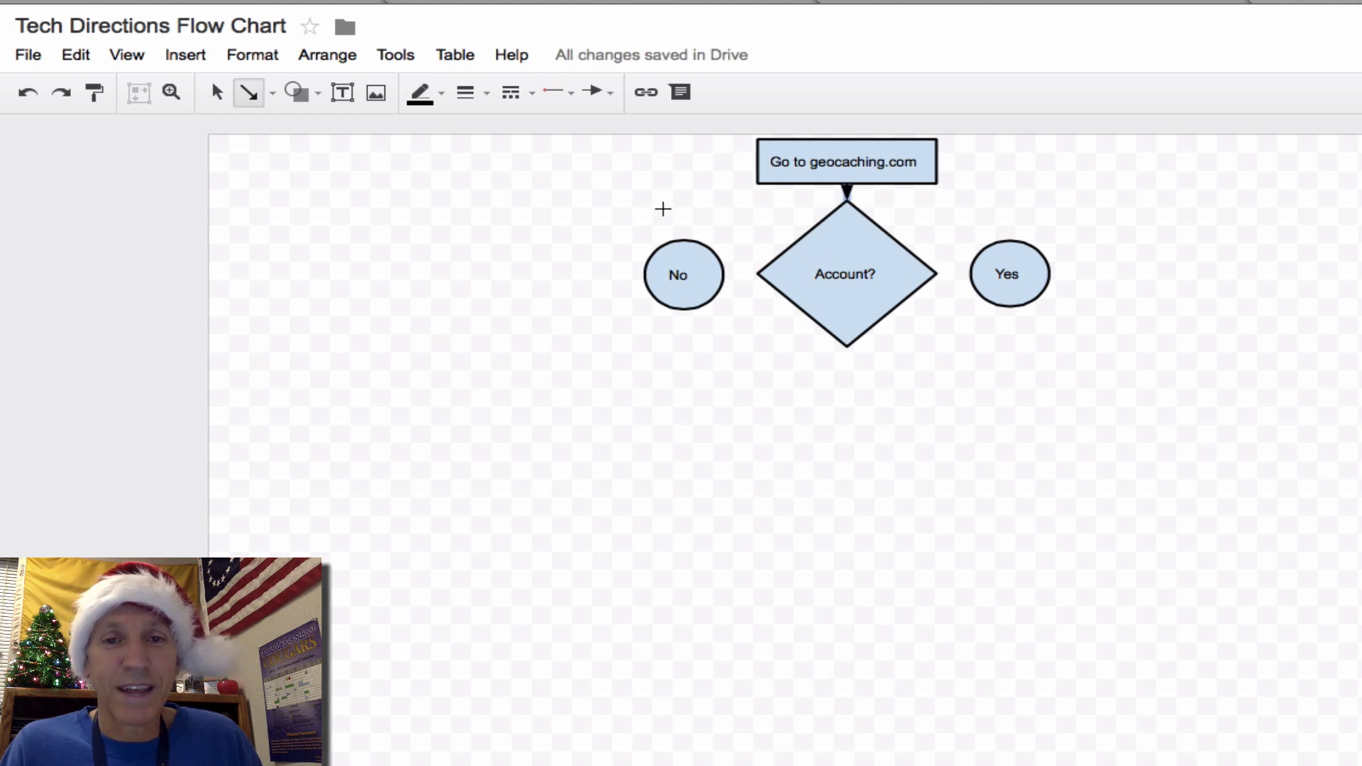
- Move the "Account?" diamond slightly down to lengthen the arrow from the "Go to geocaching.com" rectangle
drag(746, 207, 866, 313)
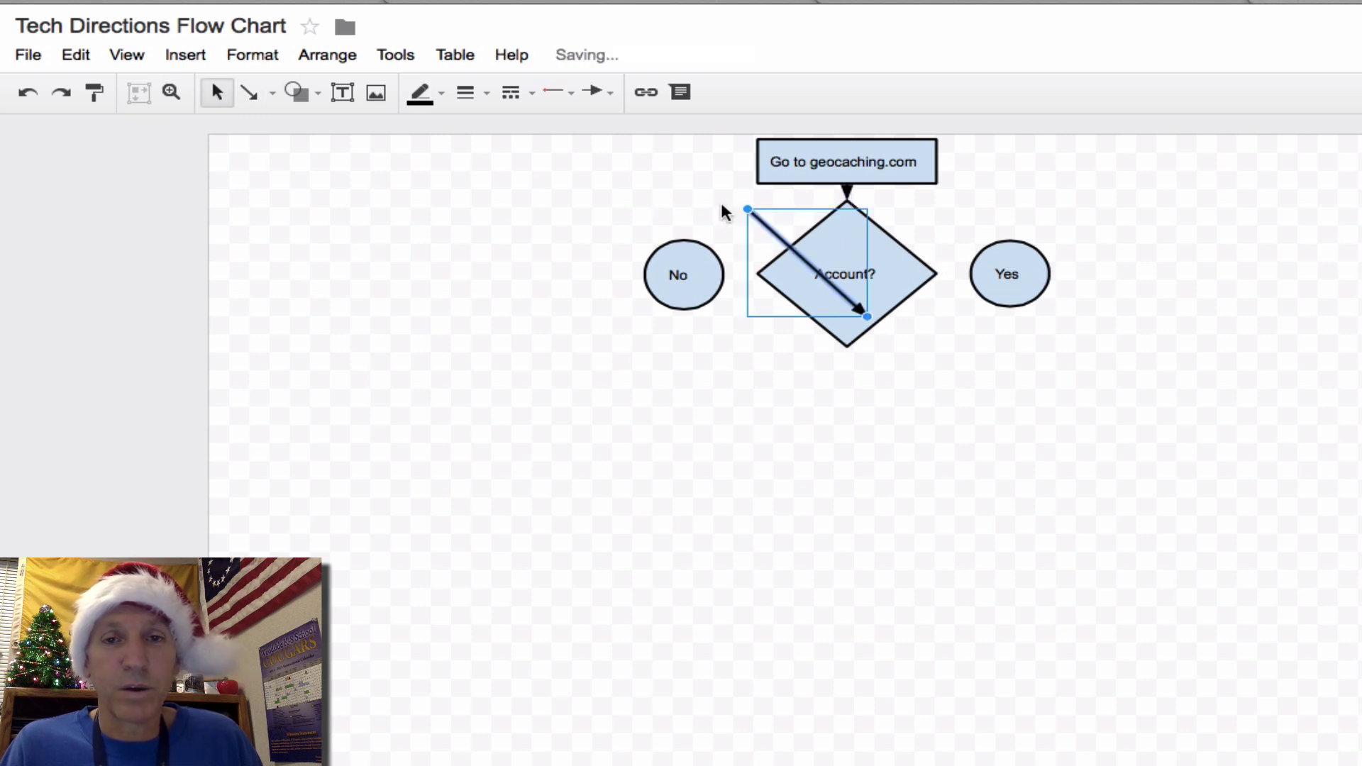
key(Delete)
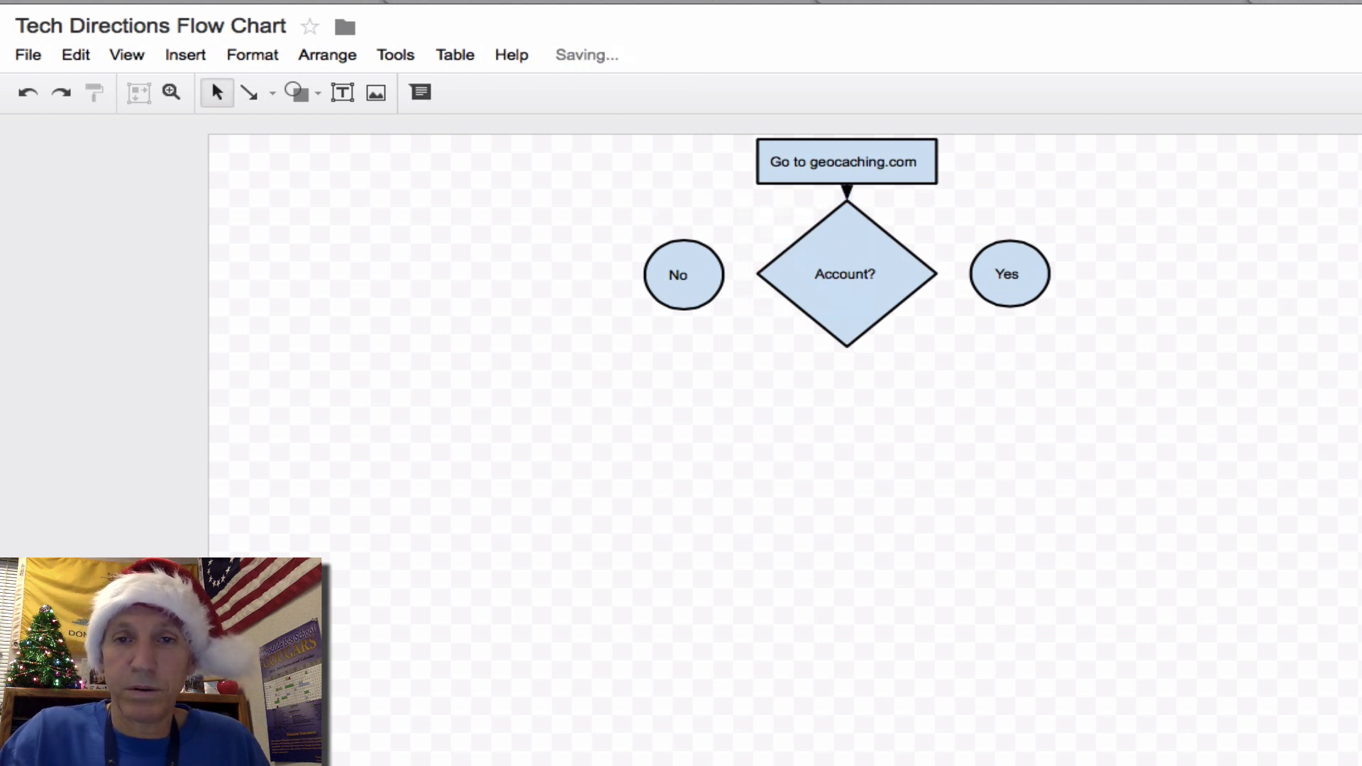
click(835, 298)
mouse_move(839, 254)
mouse_down()
mouse_move(845, 243)
mouse_move(742, 368)
mouse_move(773, 352)
mouse_move(838, 260)
mouse_up()
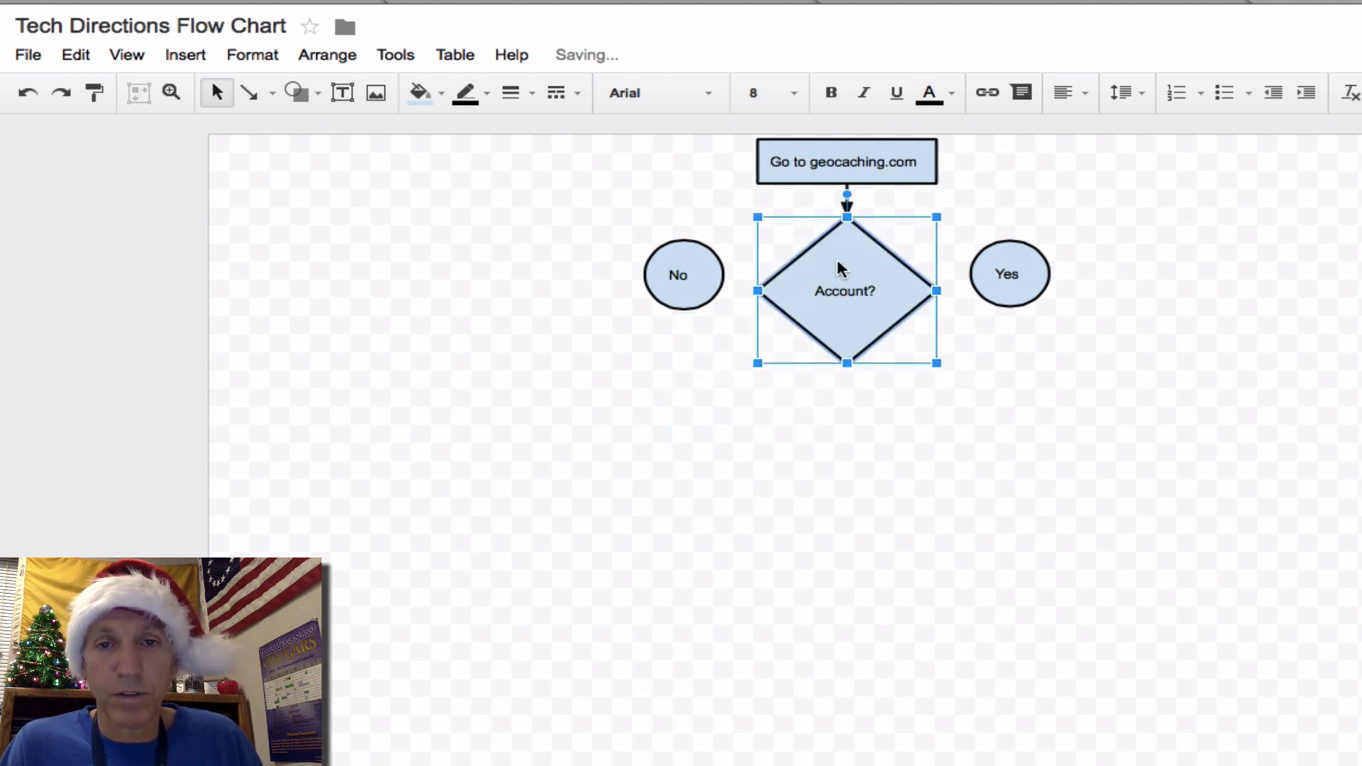
- Move the "No" and "Yes" circles down so they line up with the middle of the "Account?" diamond
click(695, 280)
drag(702, 263, 701, 281)
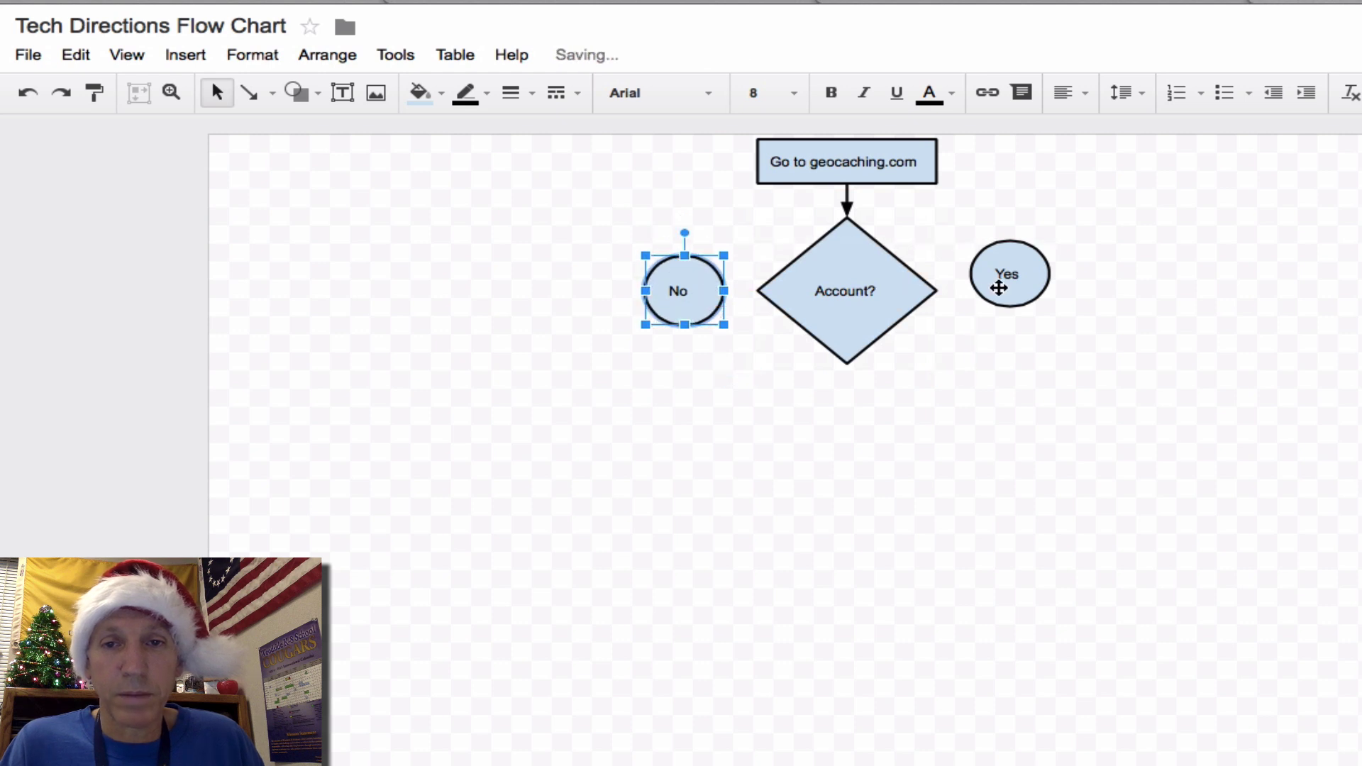
click(1032, 270)
drag(1036, 270, 1036, 287)
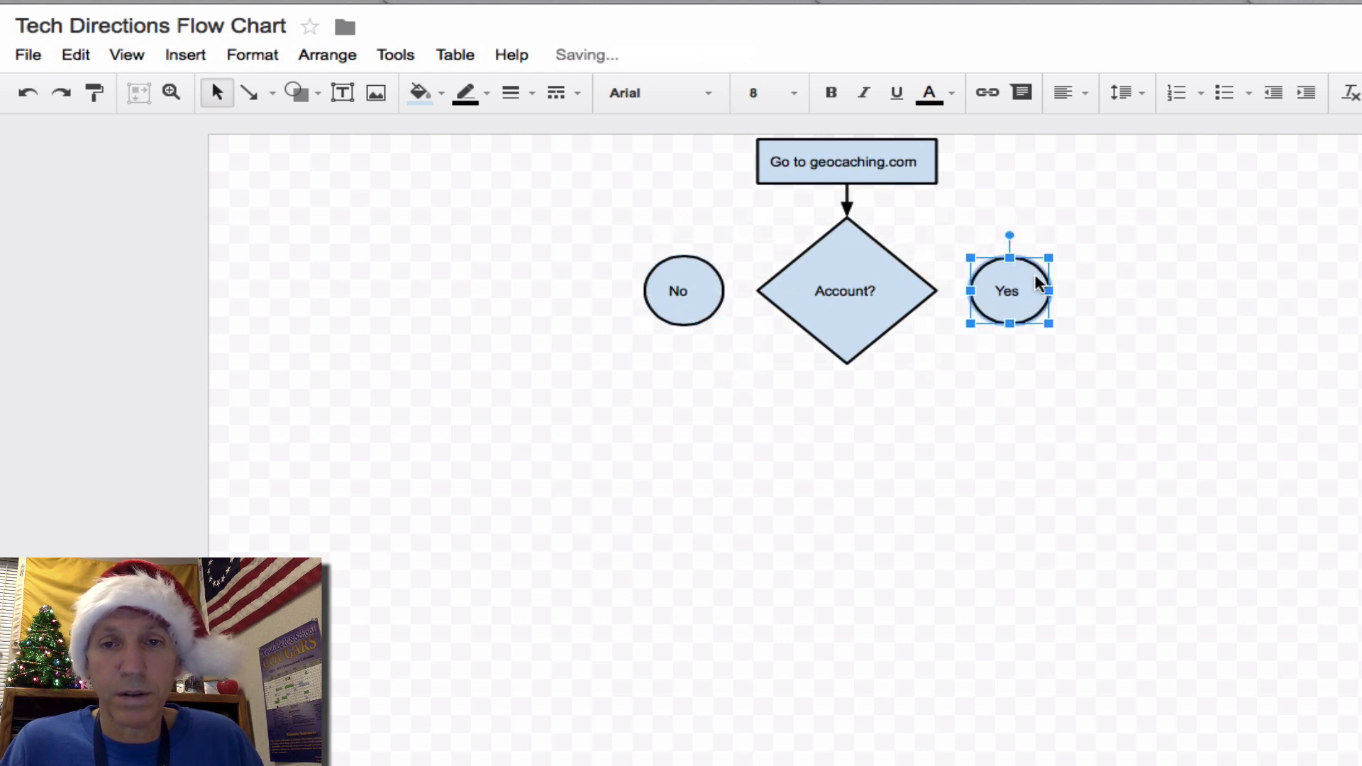
- Draw arrows from the side corners of the "Account?" diamond to the "No" and "Yes" circles
click(272, 98)
click(287, 161)
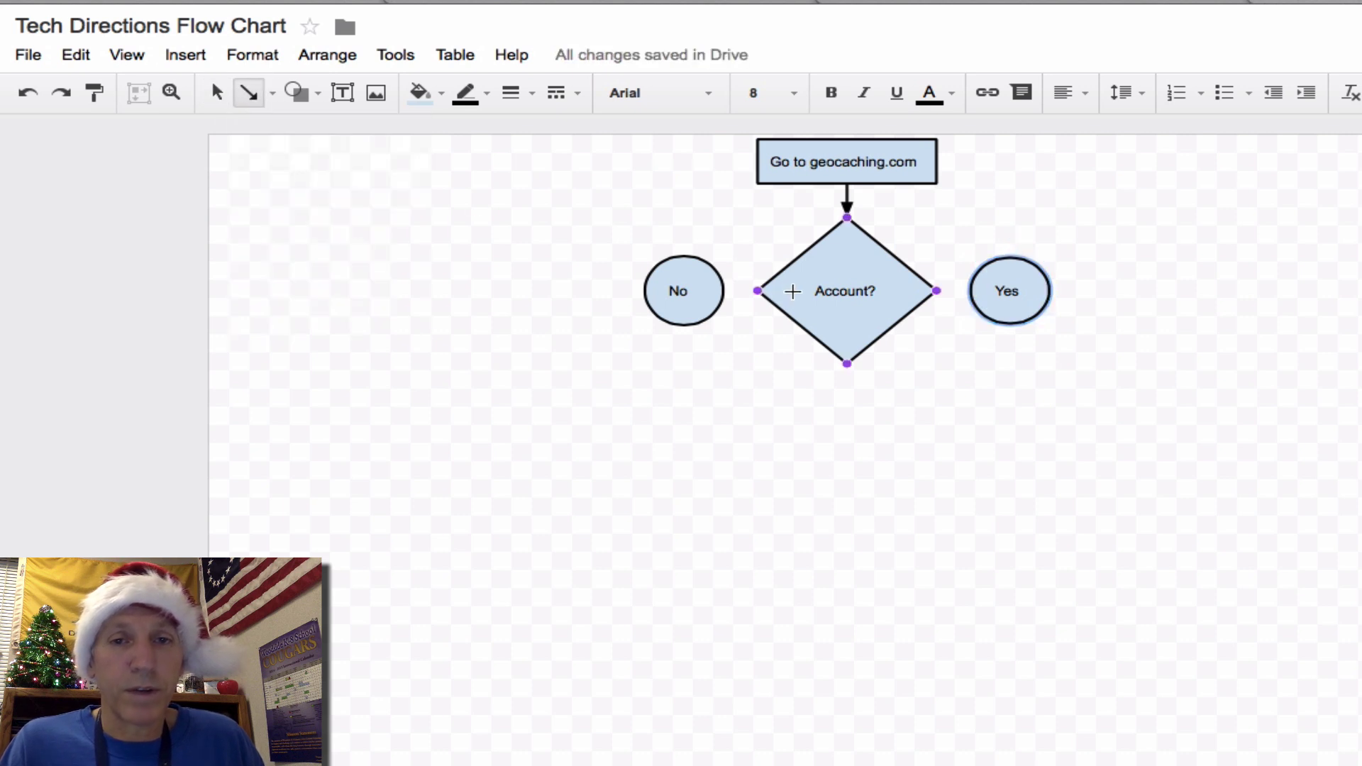
drag(758, 290, 724, 290)
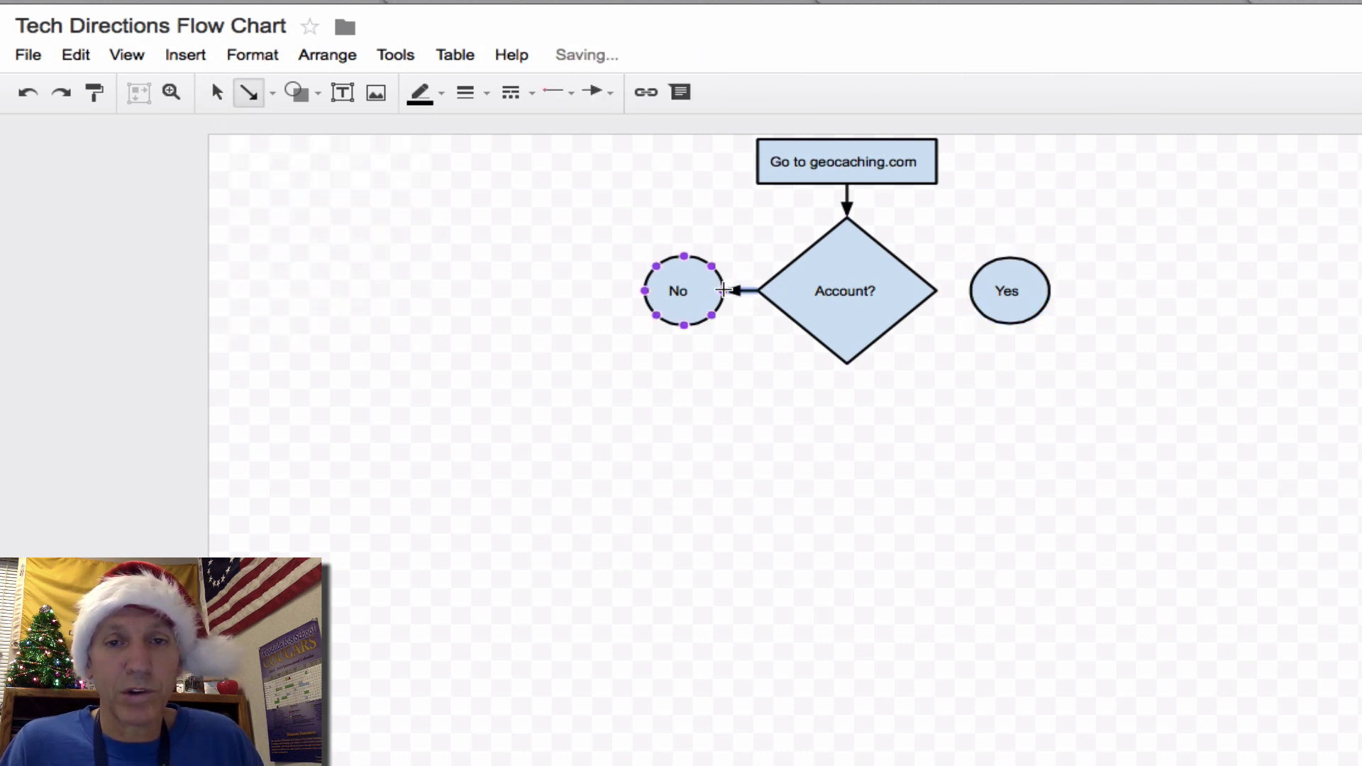
drag(934, 291, 970, 291)
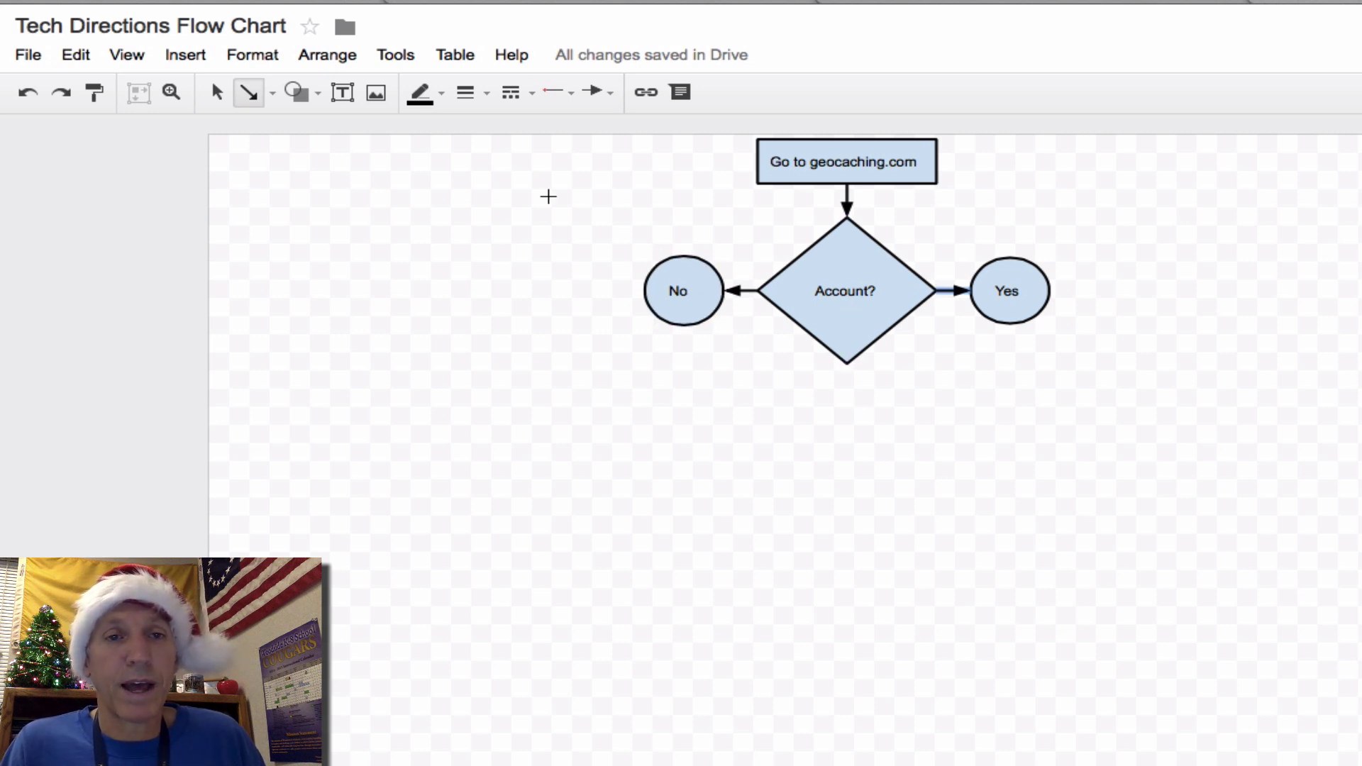
- Draw a flowchart rounded rectangle below the "No" circle, somewhat wider than the circle
click(311, 96)
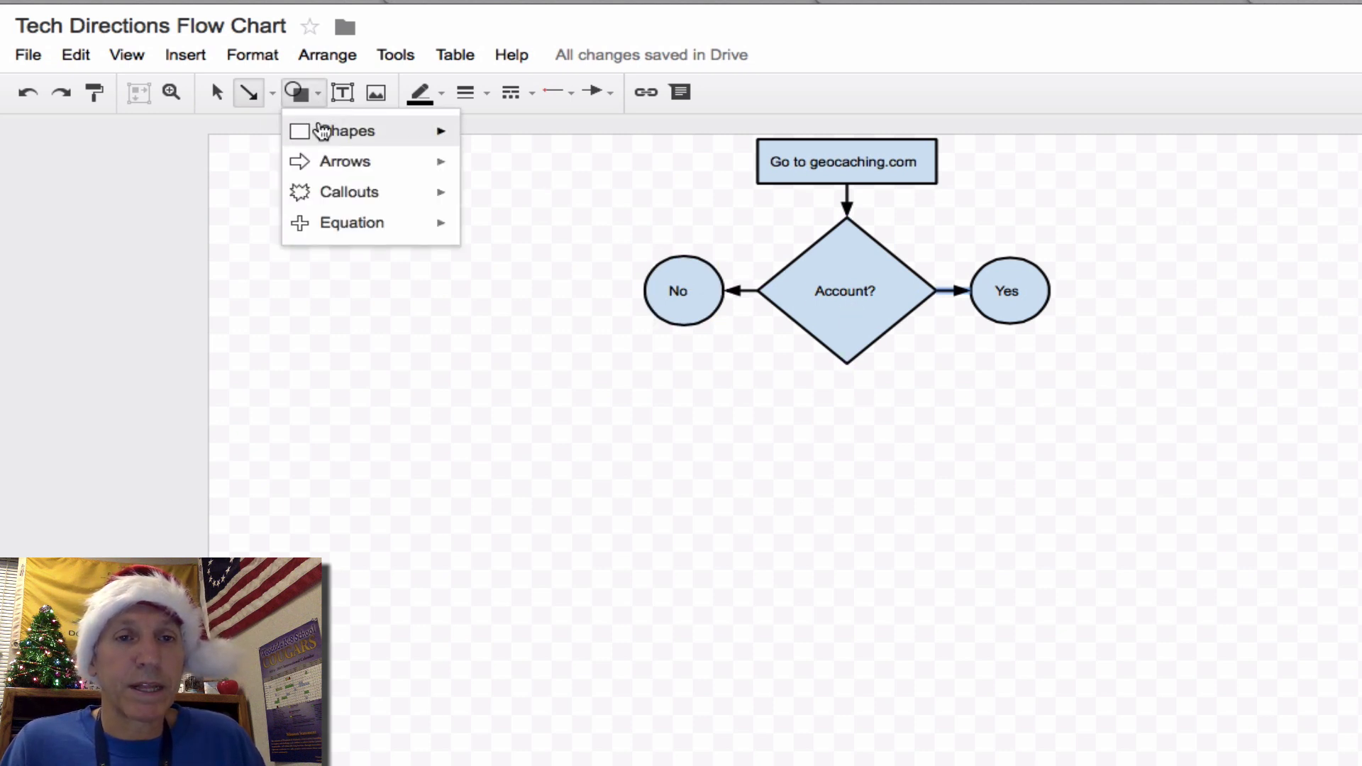
mouse_move(319, 131)
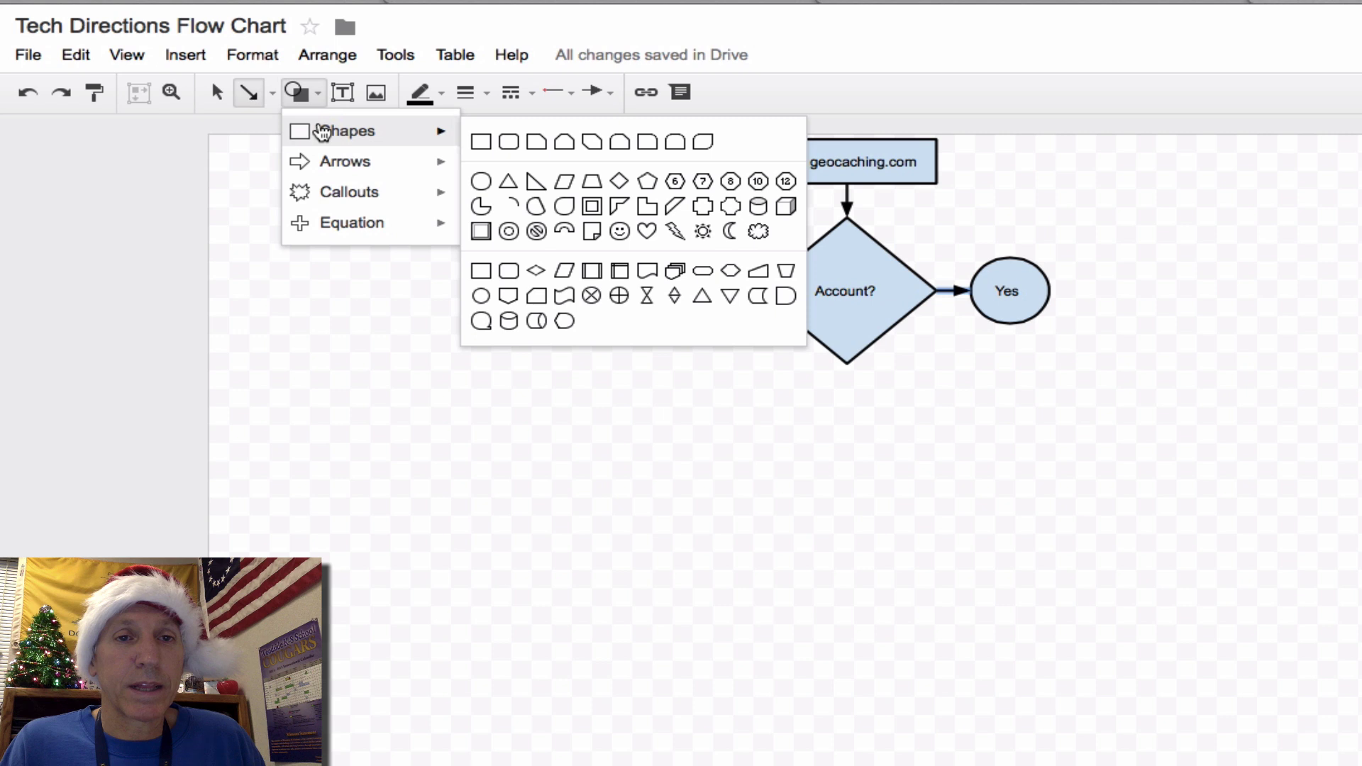
click(508, 277)
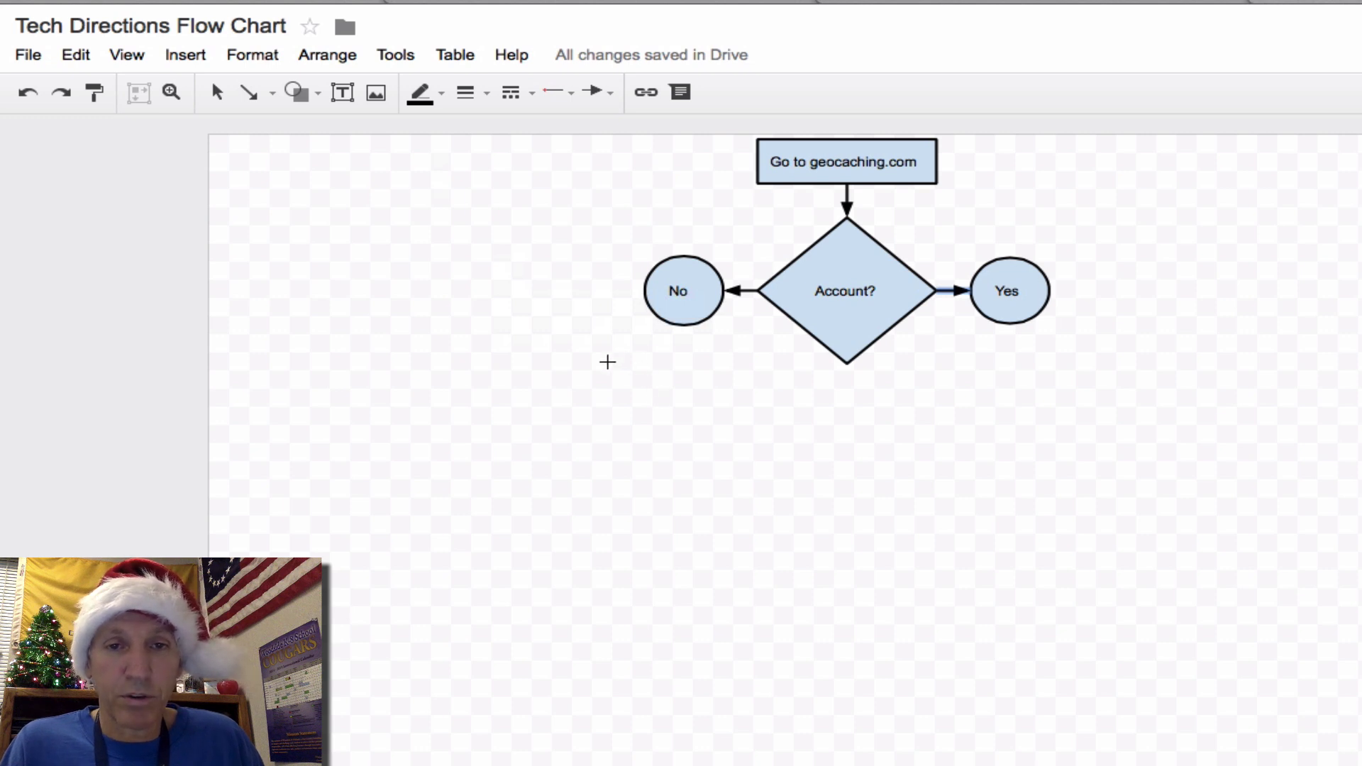
drag(615, 358, 740, 440)
- Label the rounded rectangle "Create Account" in font size 8
click(671, 399)
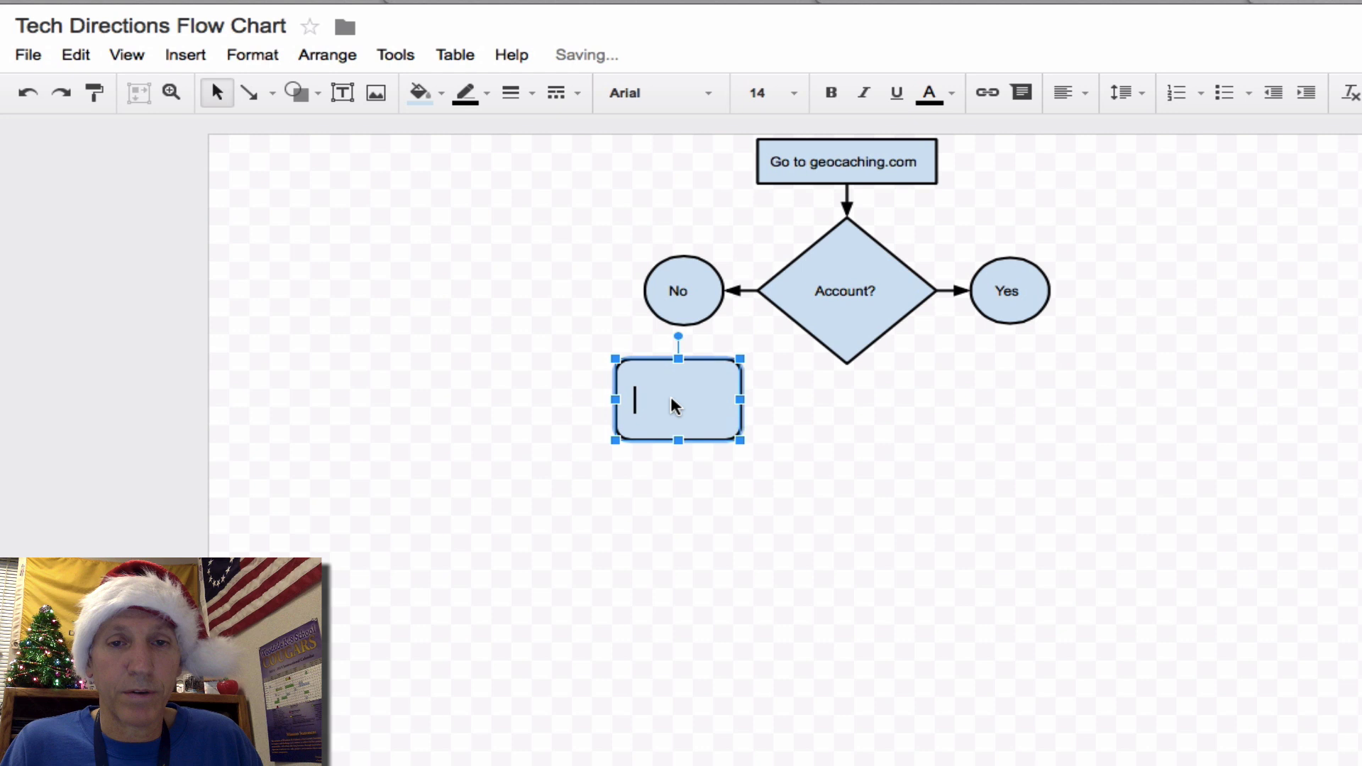
click(794, 93)
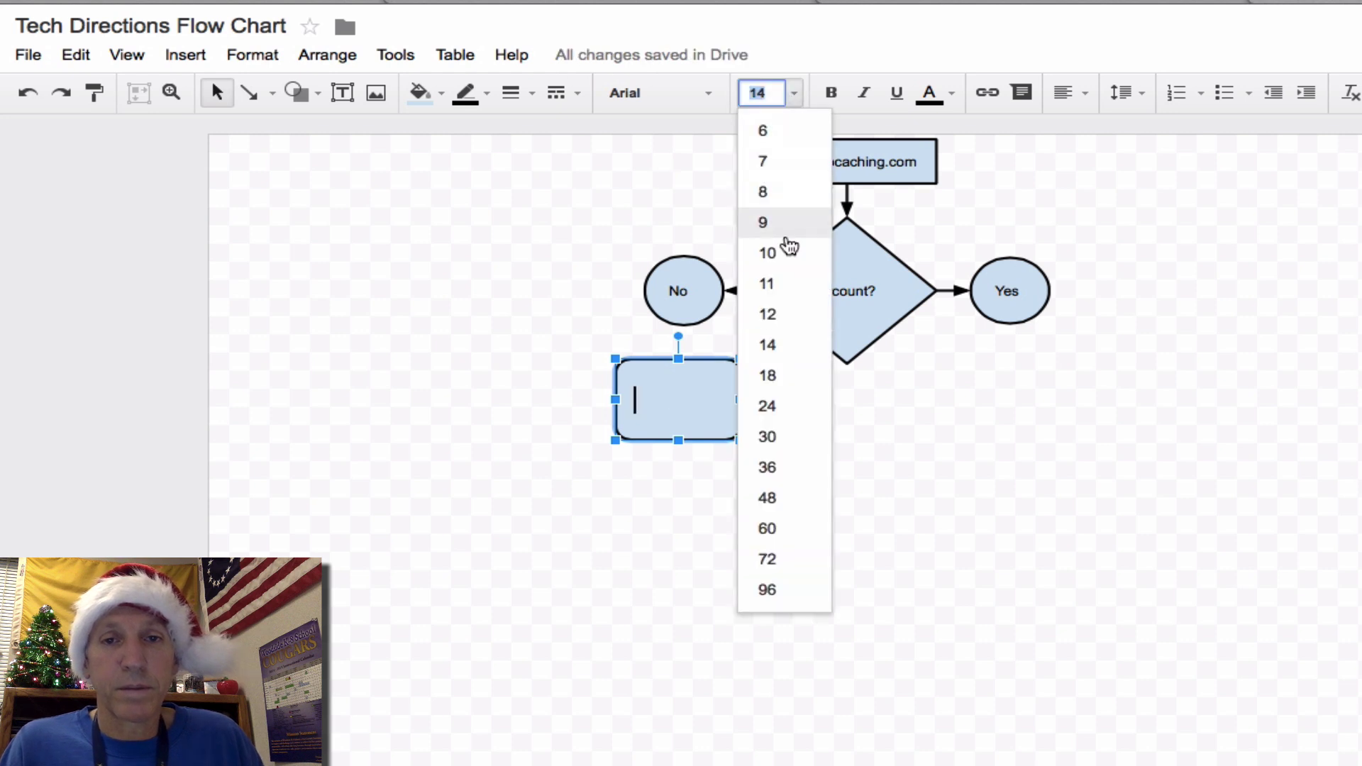
click(775, 193)
text(C)
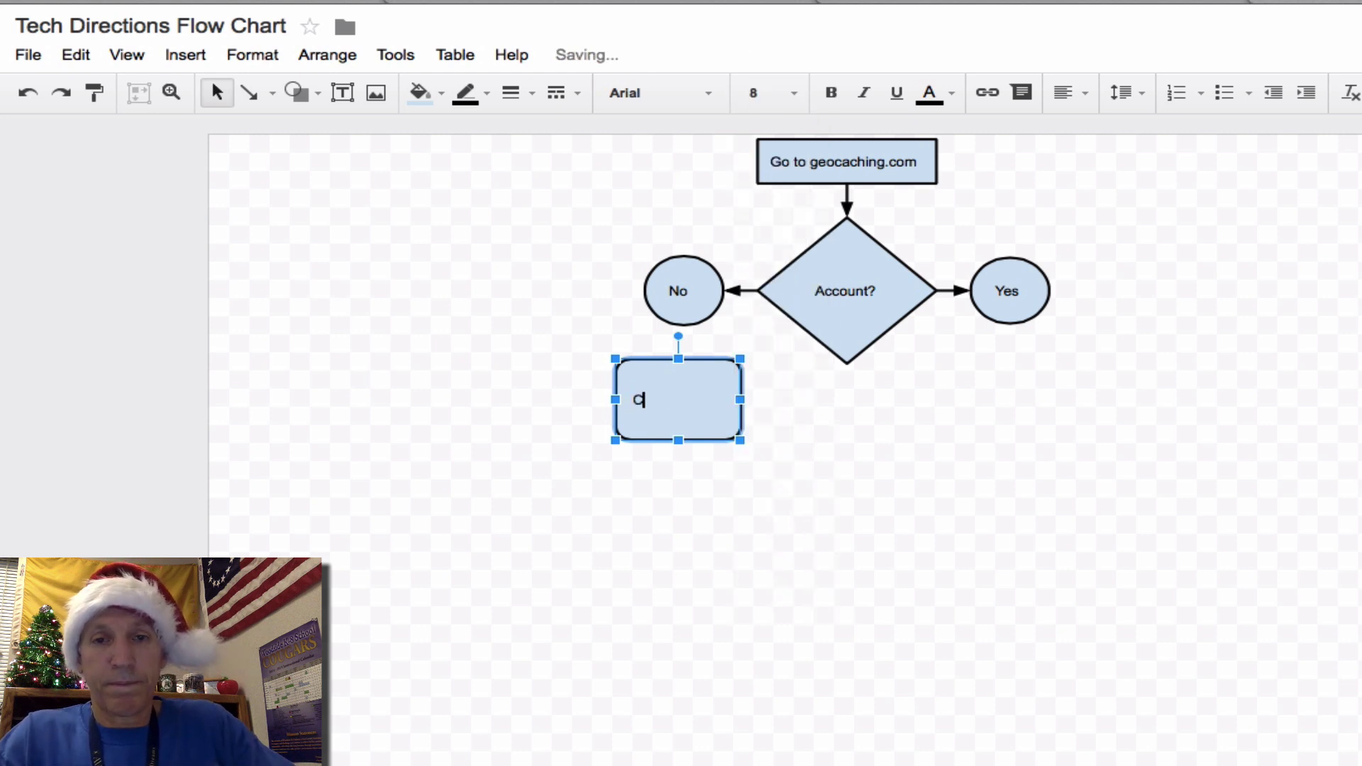
text(reate A)
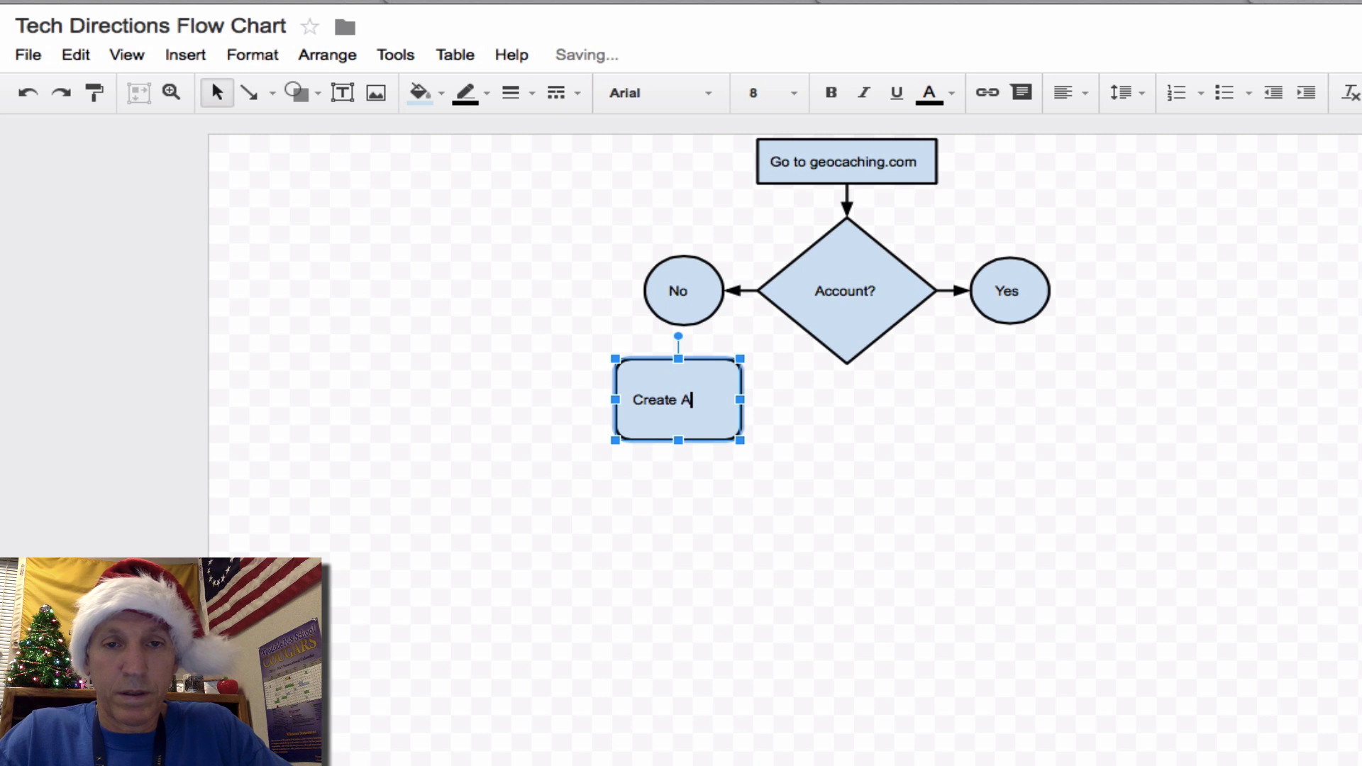
text(ccount)
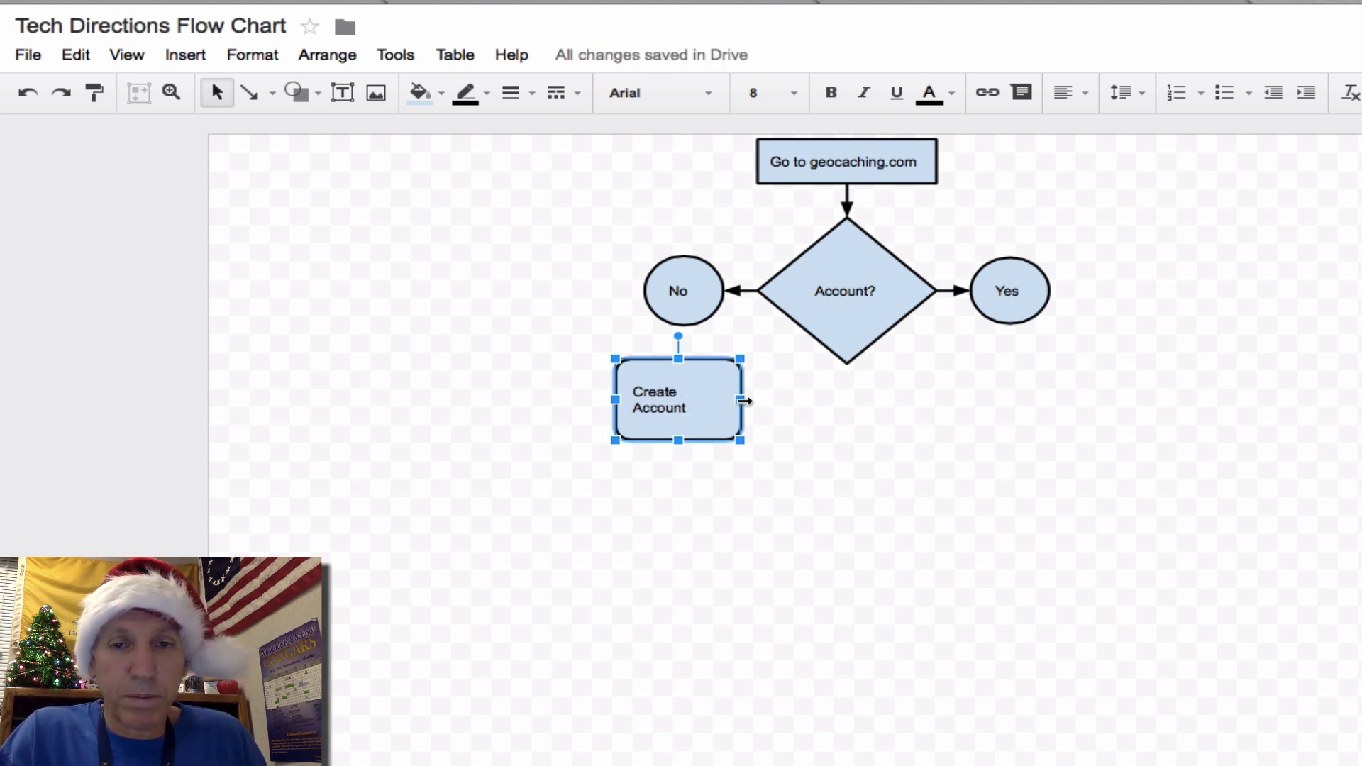
- Widen the "Create Account" box to fit its label on one line and center it below the "No" circle
drag(744, 400, 764, 397)
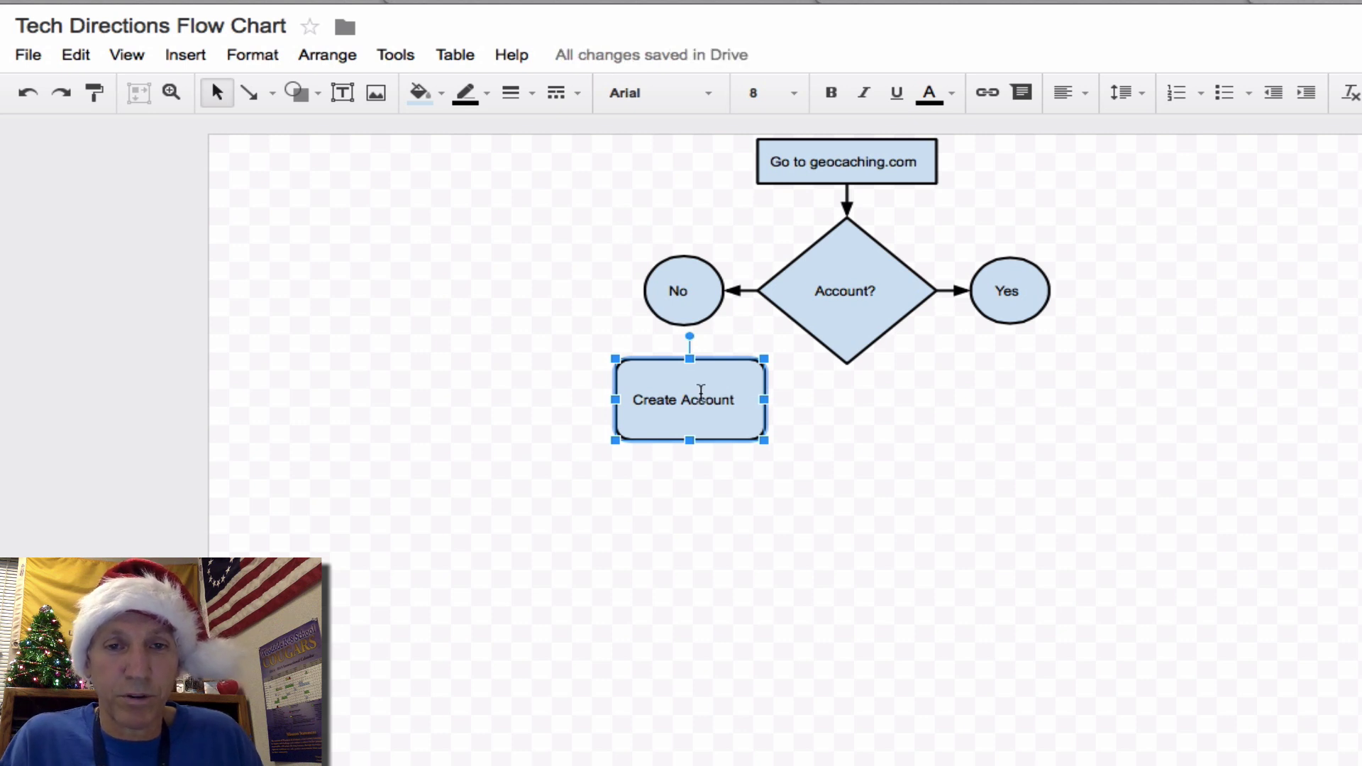
drag(700, 377, 694, 383)
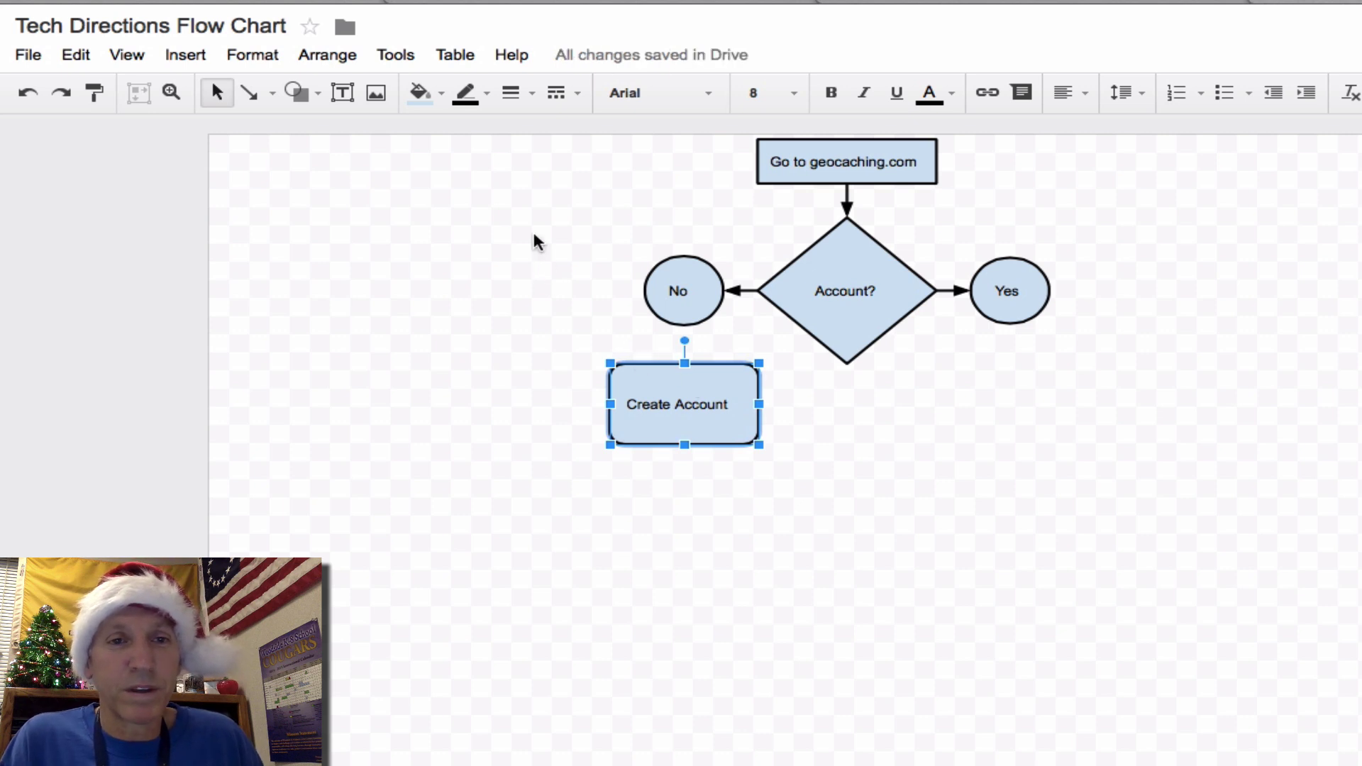
- Draw an arrow from the bottom of the "No" circle to the top of the "Create Account" box
click(271, 93)
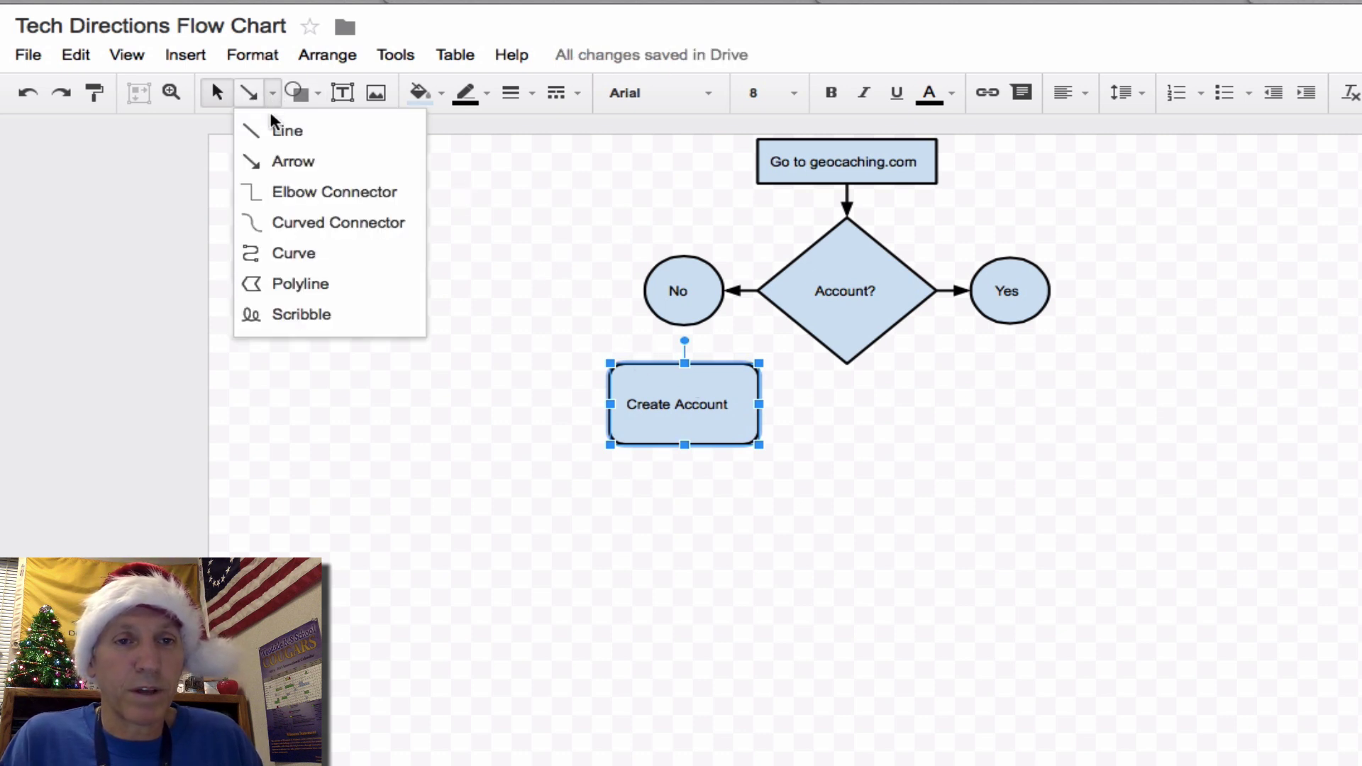
click(271, 160)
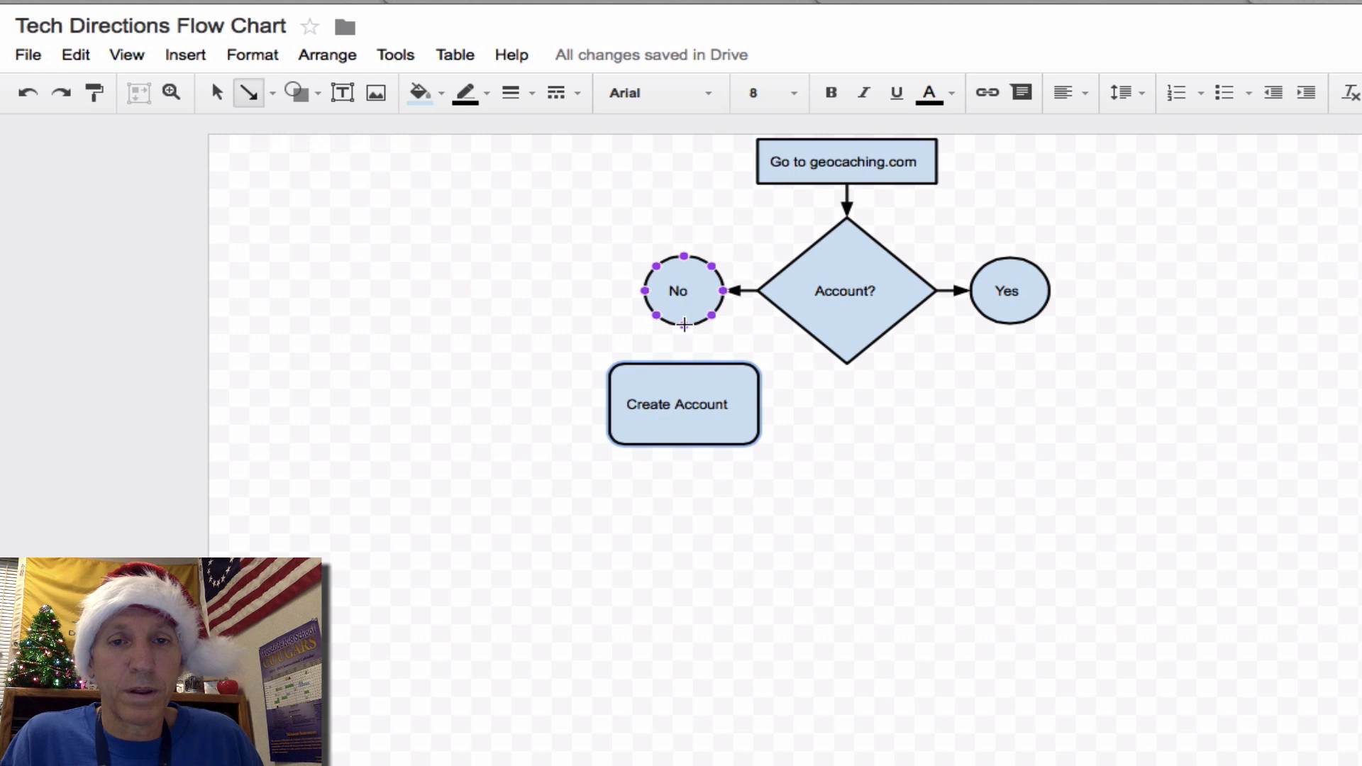
drag(684, 325, 684, 363)
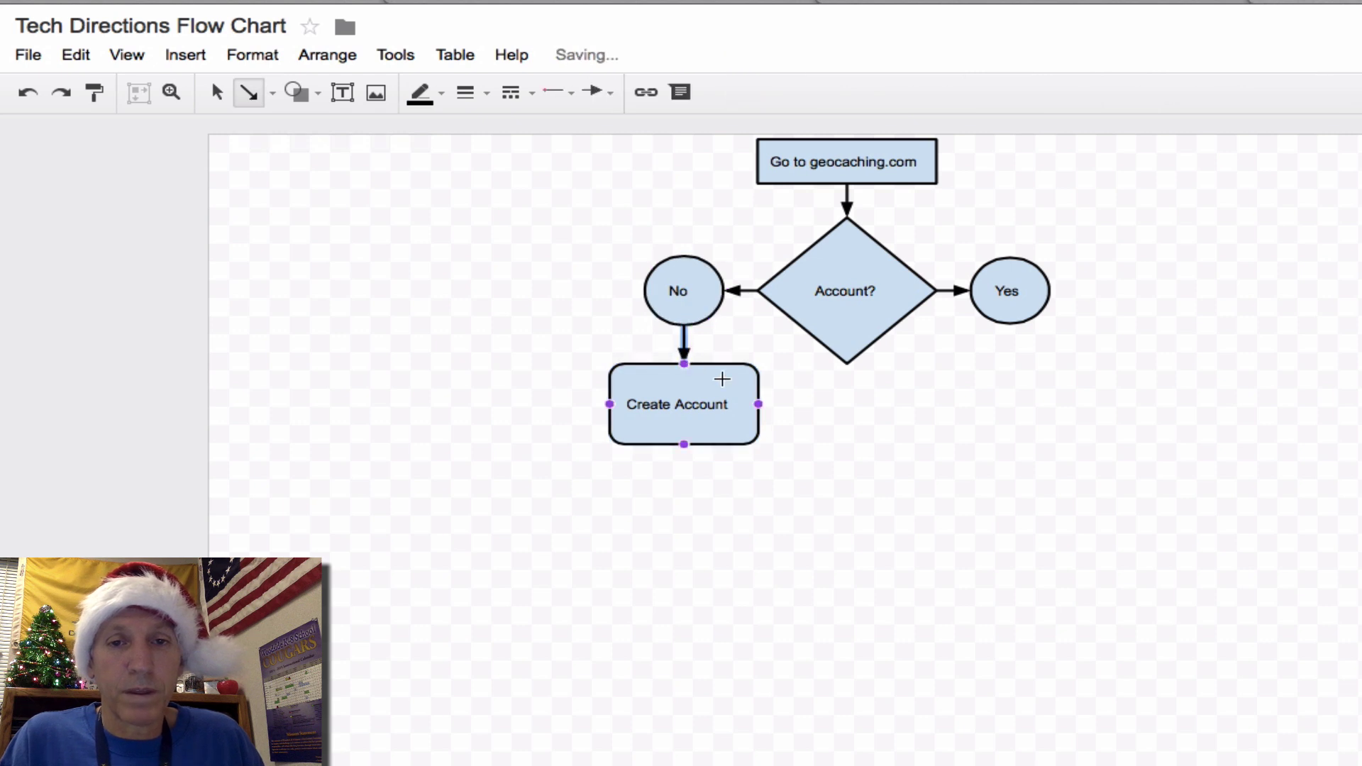
- Connect the right side of the "Create Account" box to the bottom corner of the "Account?" diamond with an elbow connector
drag(758, 404, 842, 401)
key(BackSpace)
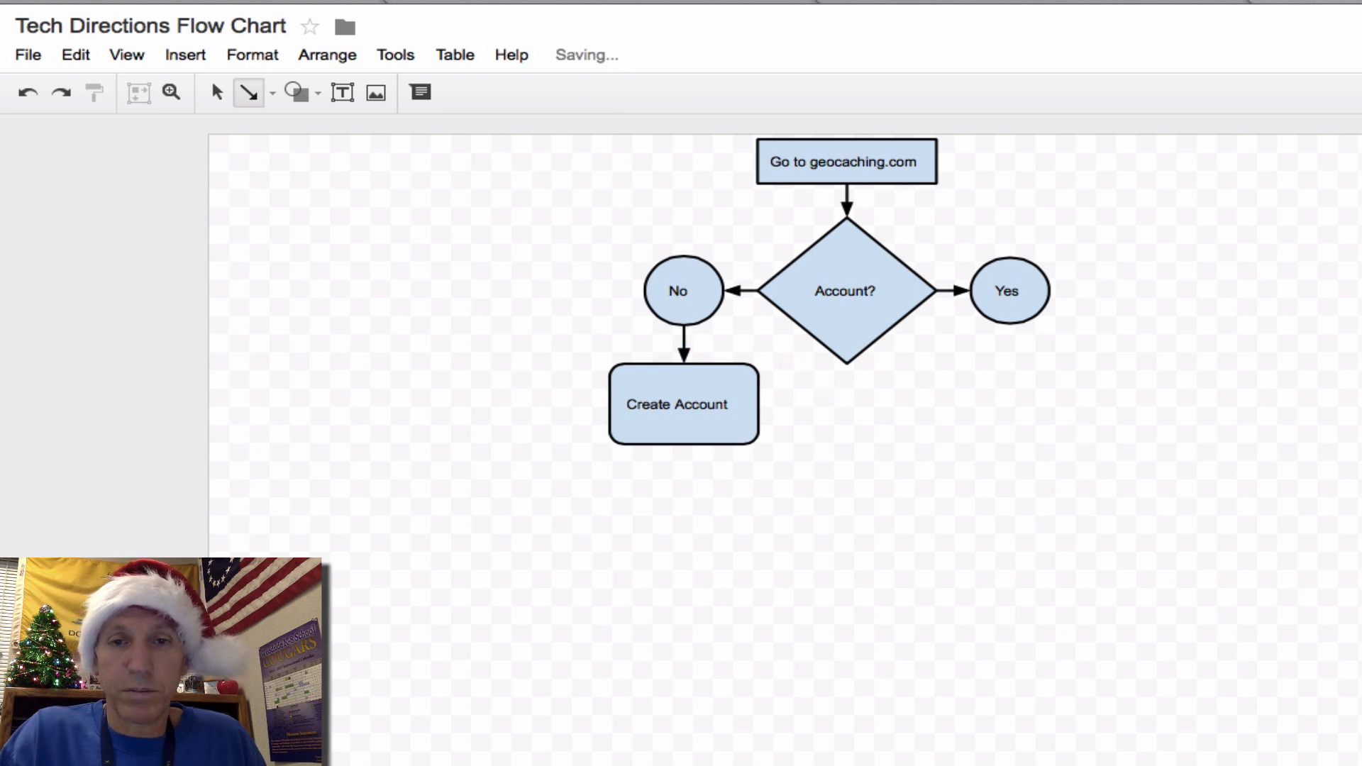
click(272, 93)
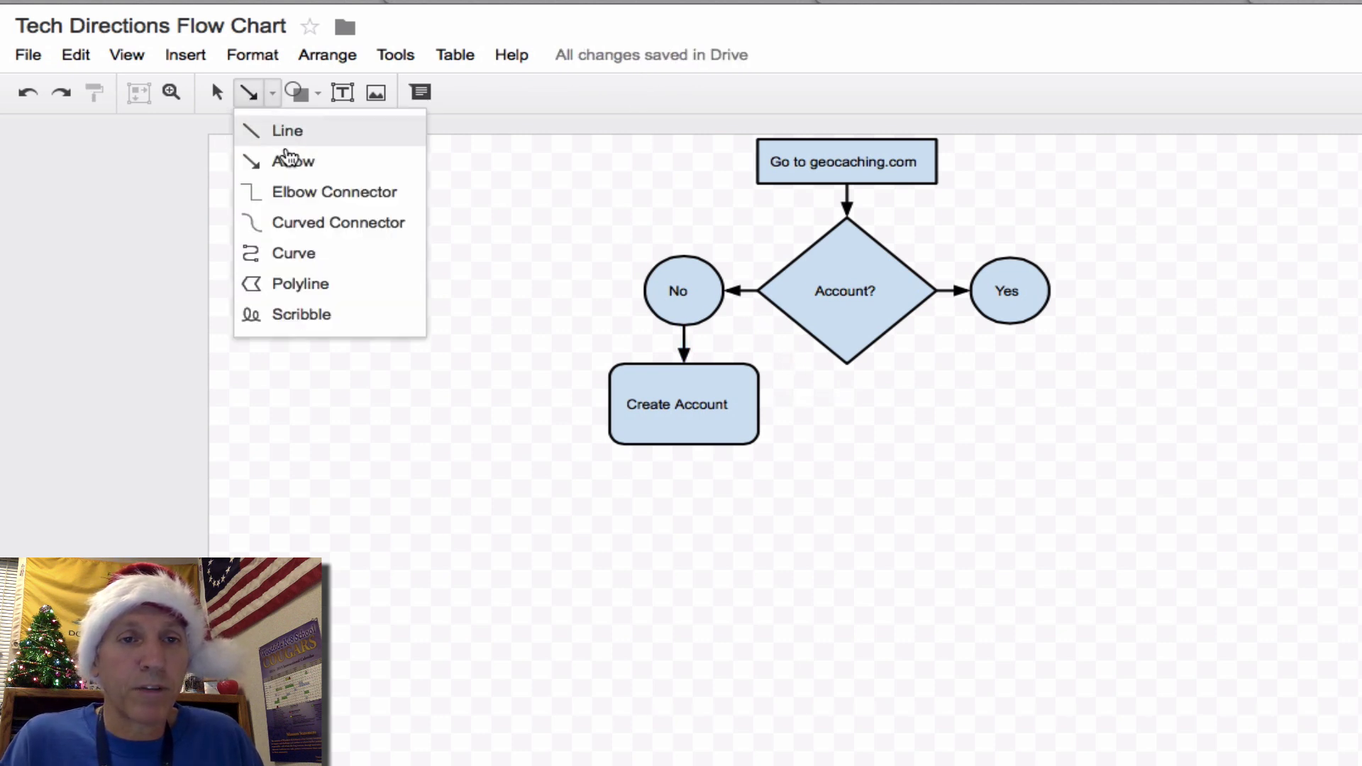
click(294, 191)
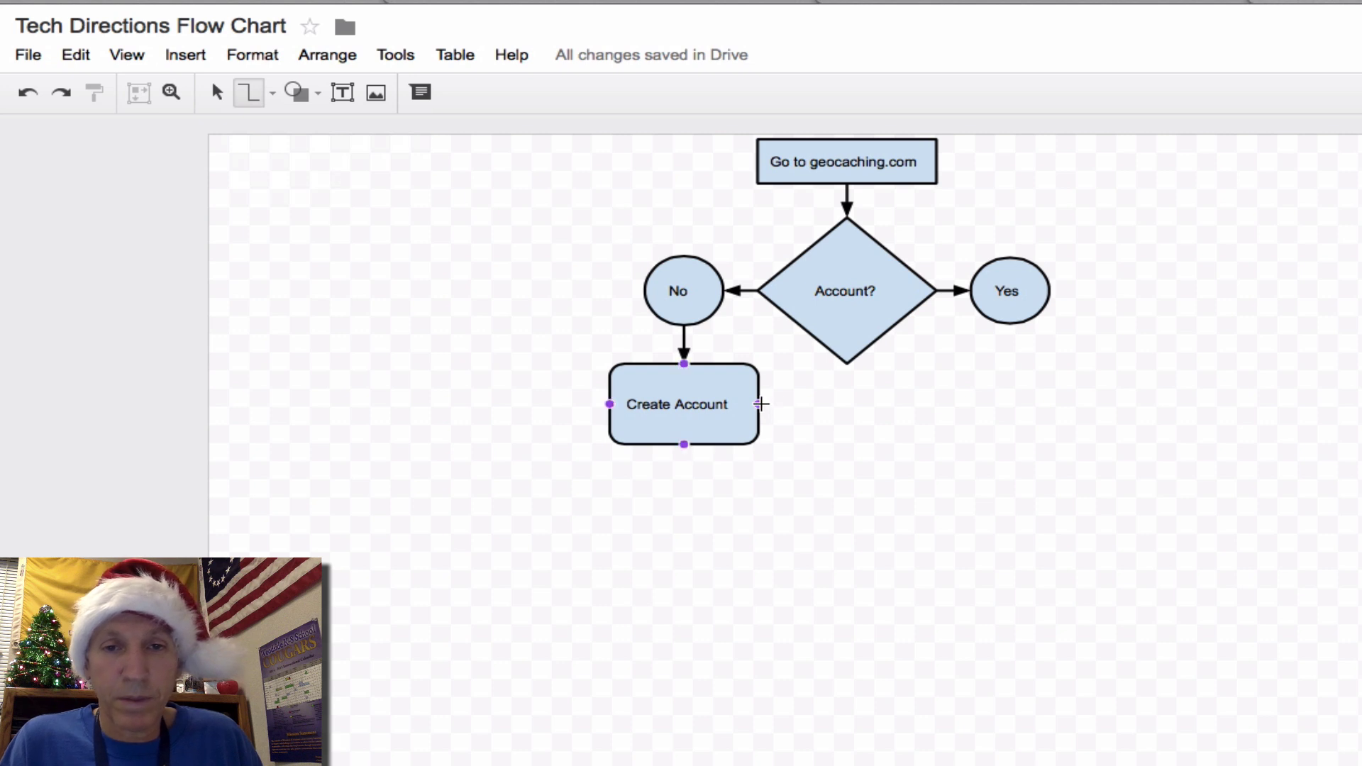
drag(767, 404, 848, 365)
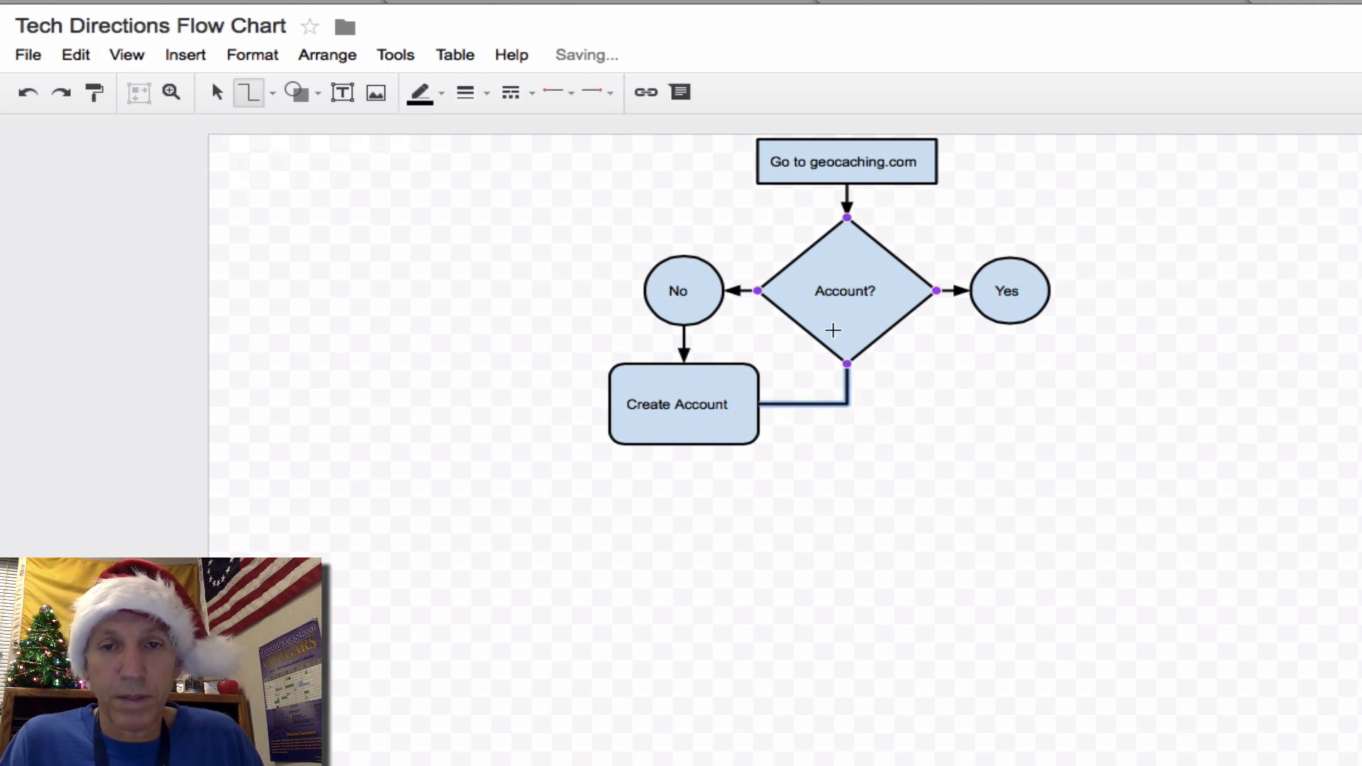
- Overlay an upward arrow on the elbow connector's vertical segment into the "Account?" diamond and delete the stray diagonal arrow
click(272, 94)
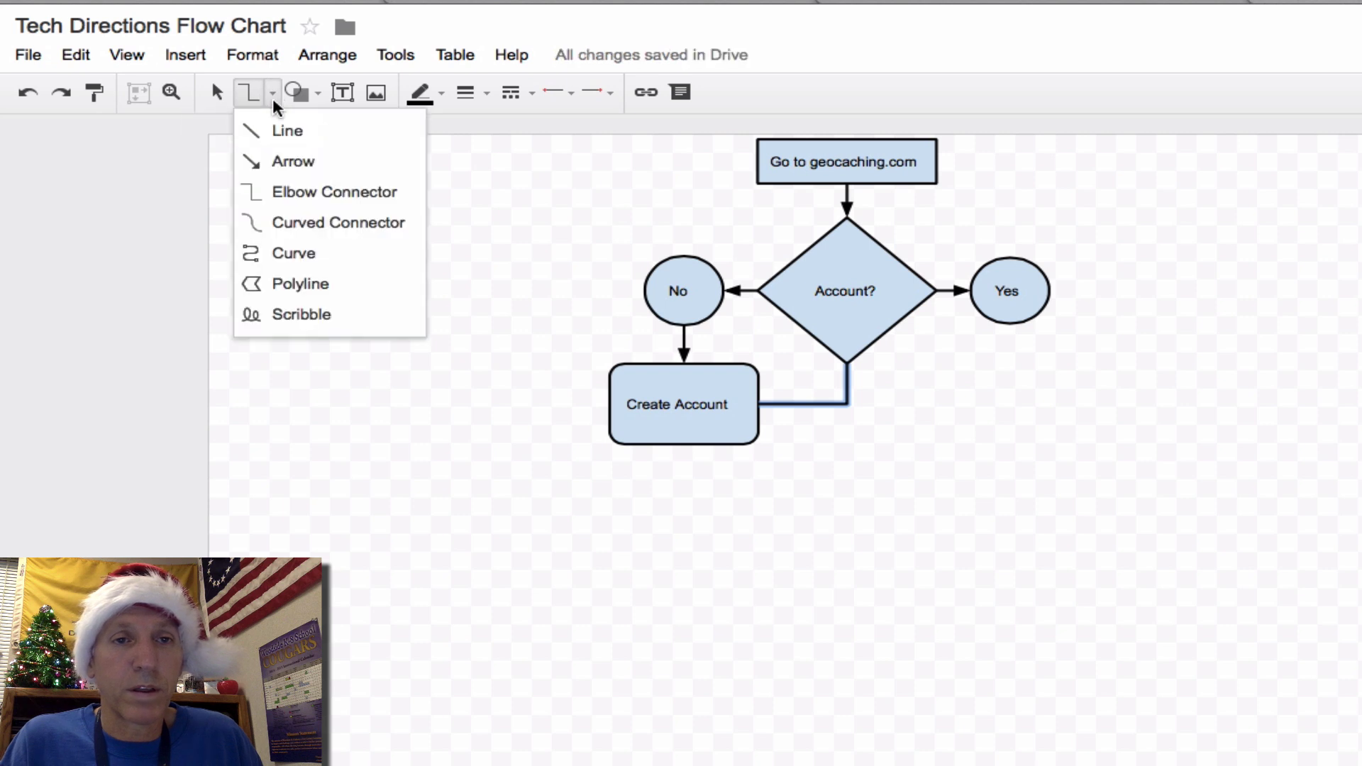
click(283, 160)
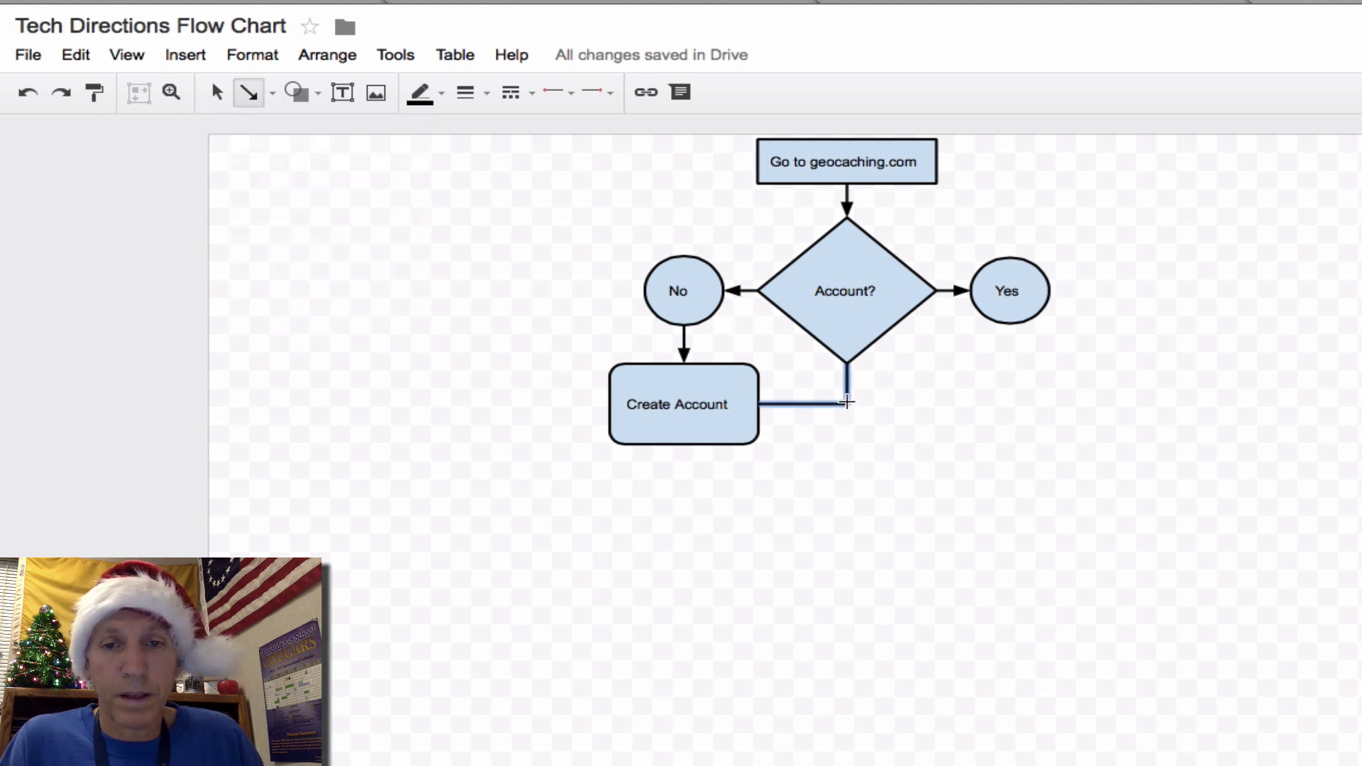
click(881, 392)
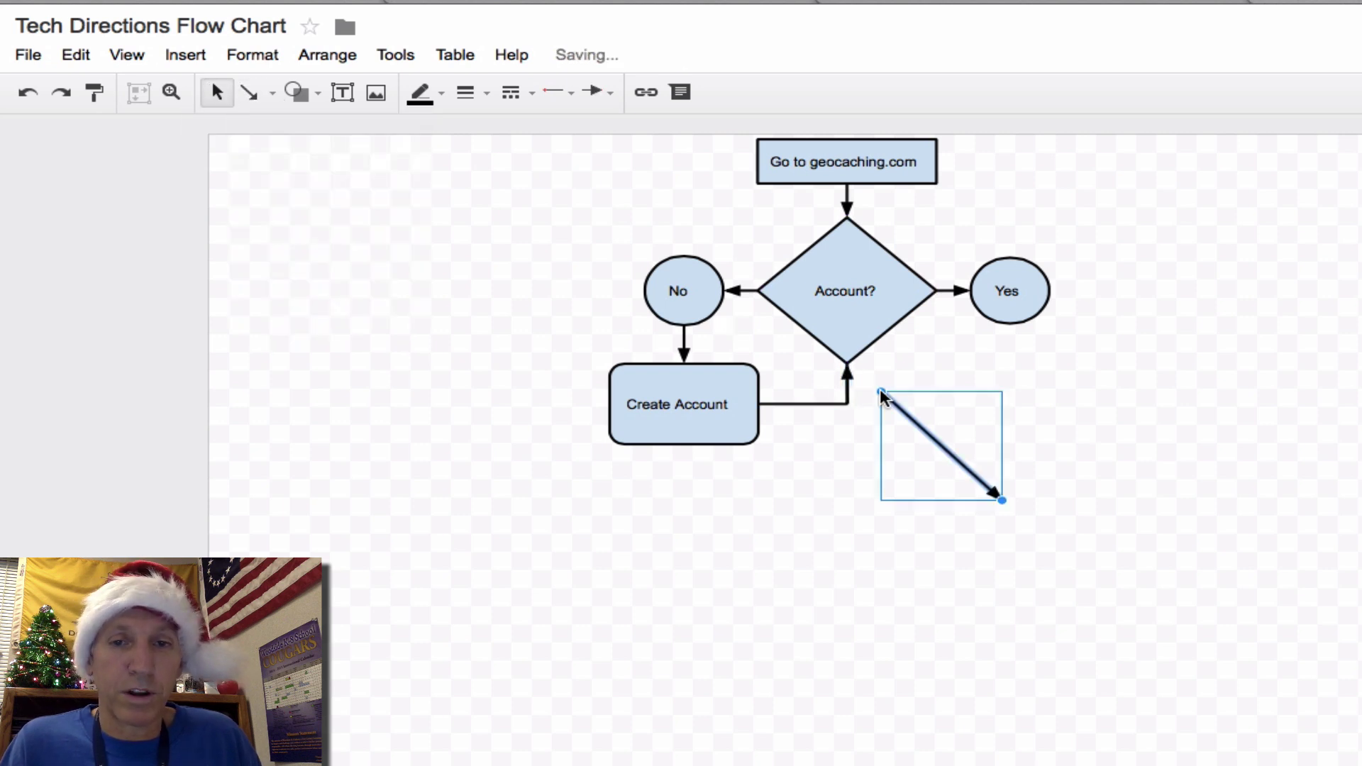
key(Delete)
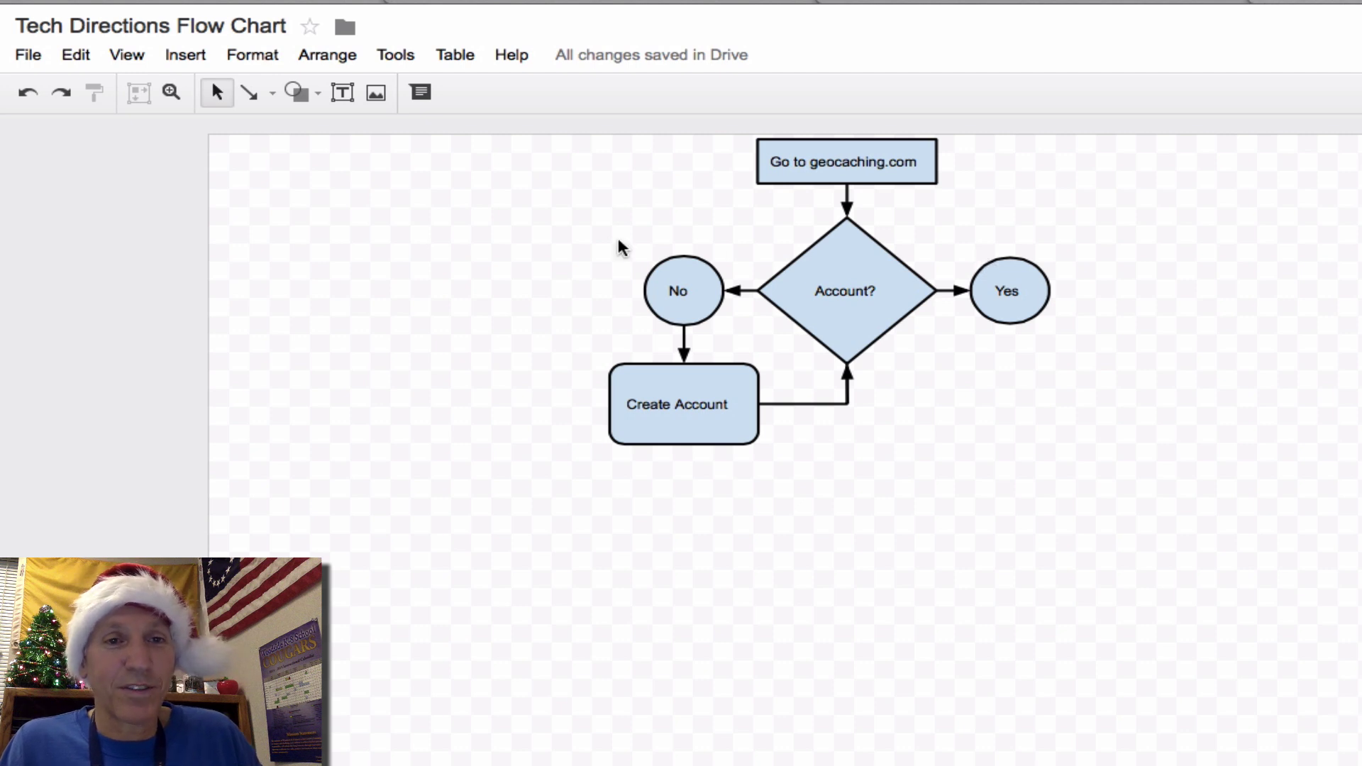
- Draw a rectangle to the right of the "Yes" circle
click(297, 93)
mouse_move(348, 141)
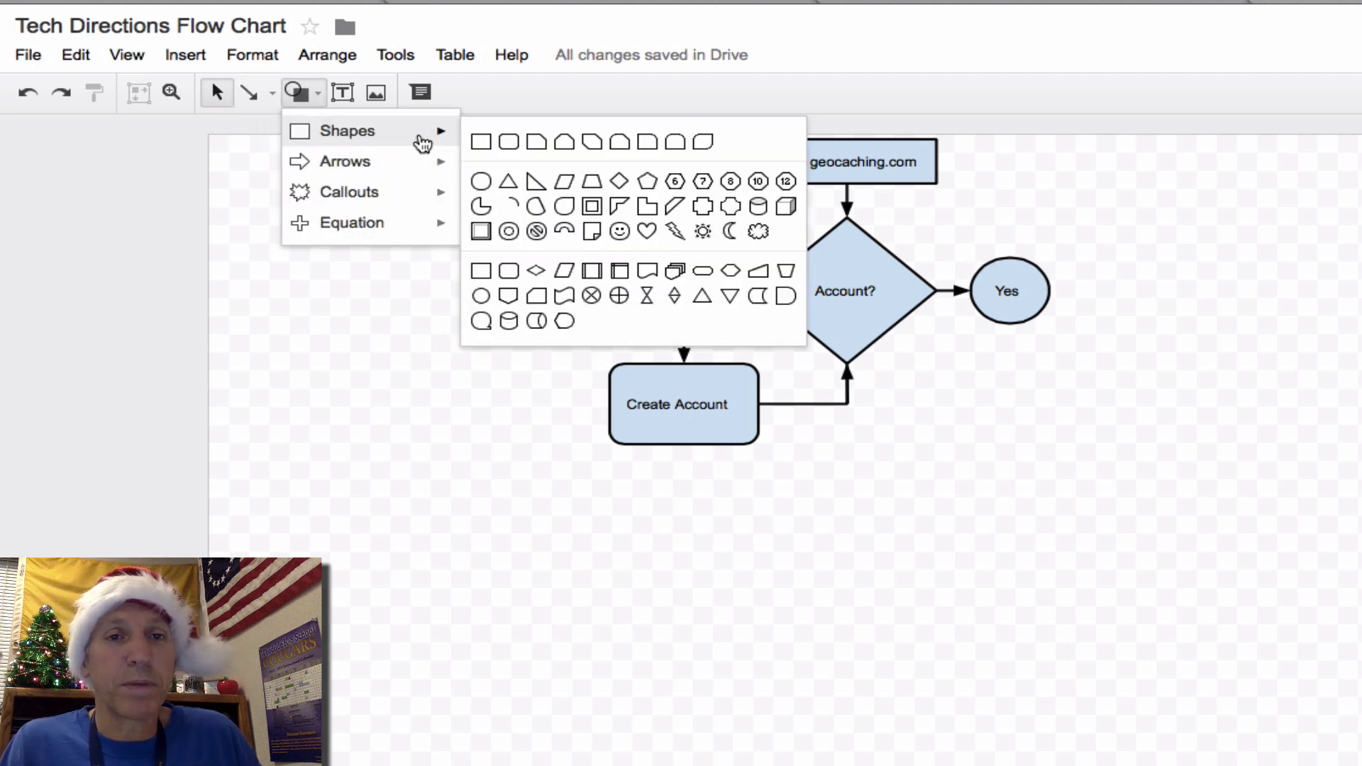
click(481, 142)
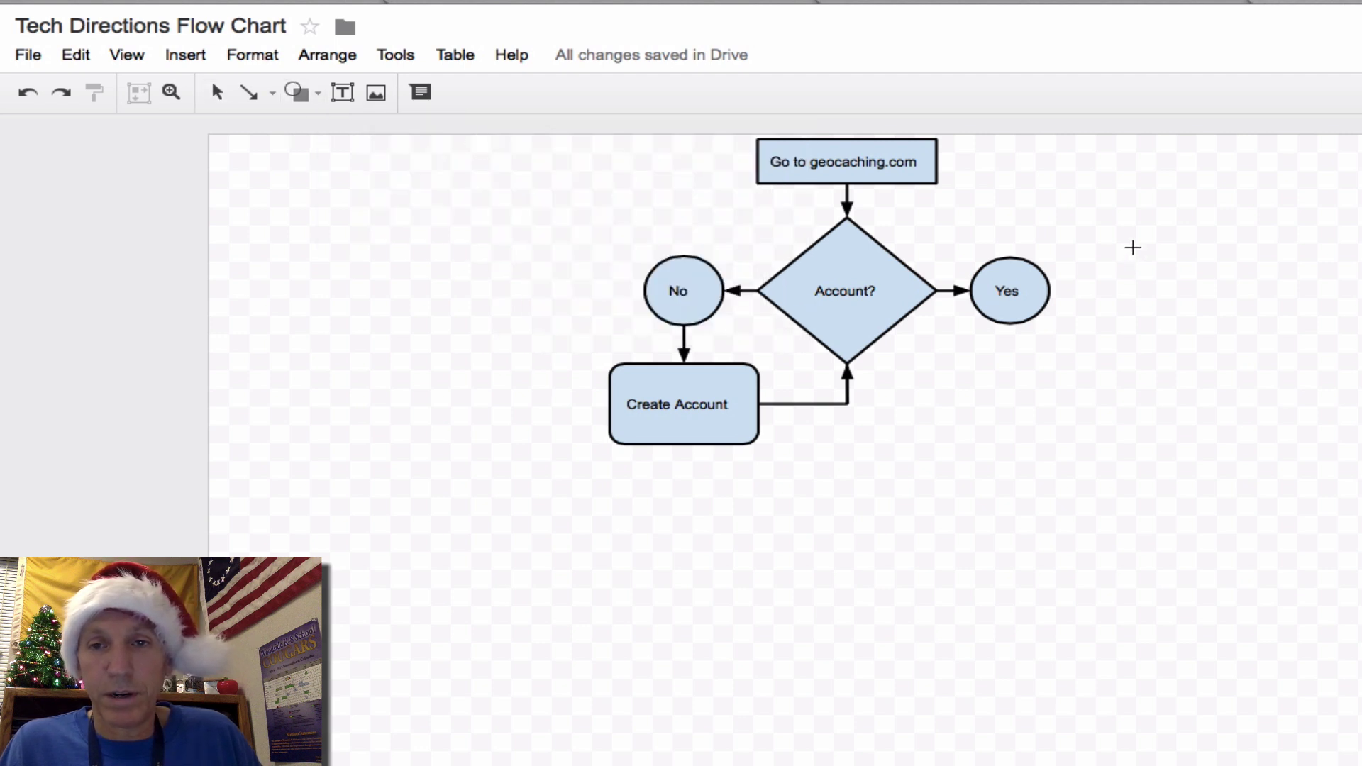
drag(1133, 248, 1226, 305)
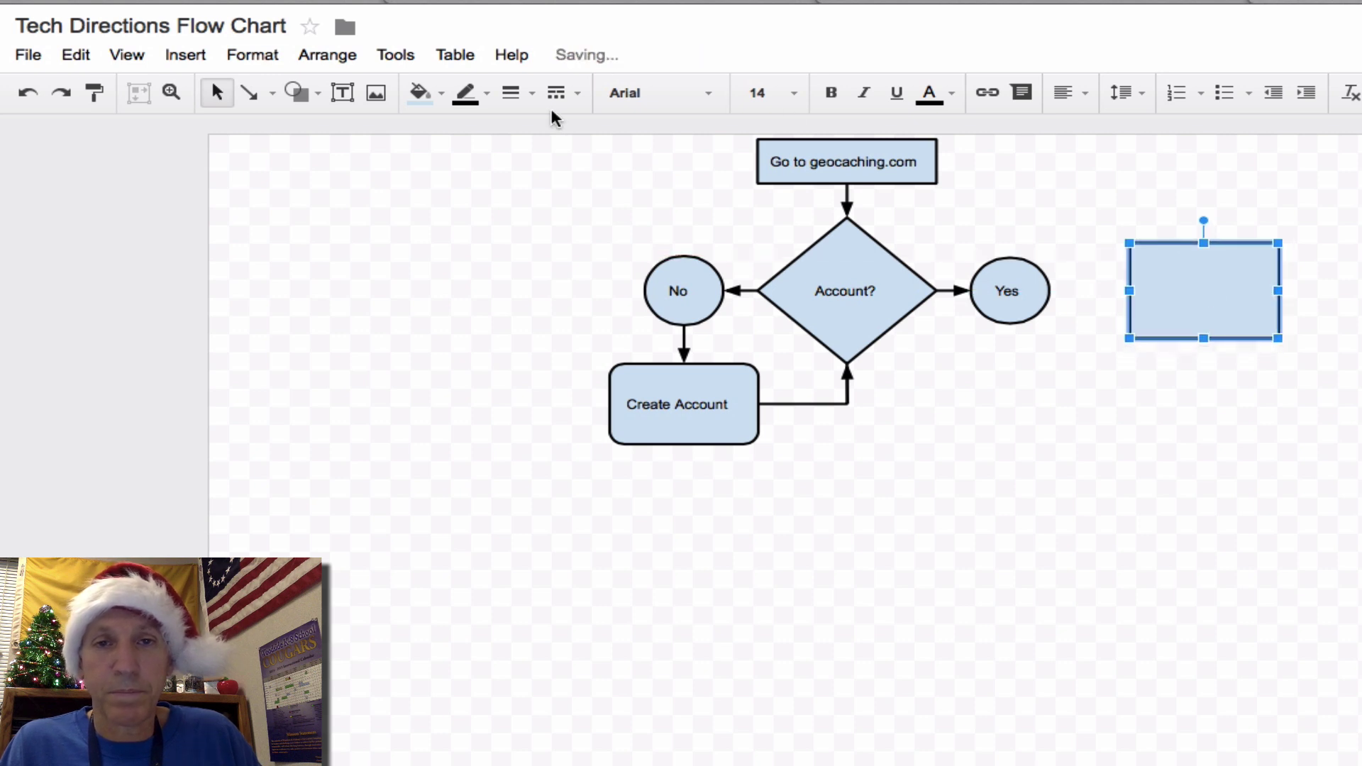
- Label the new rectangle Select "Play" in font size 8
click(793, 93)
click(795, 188)
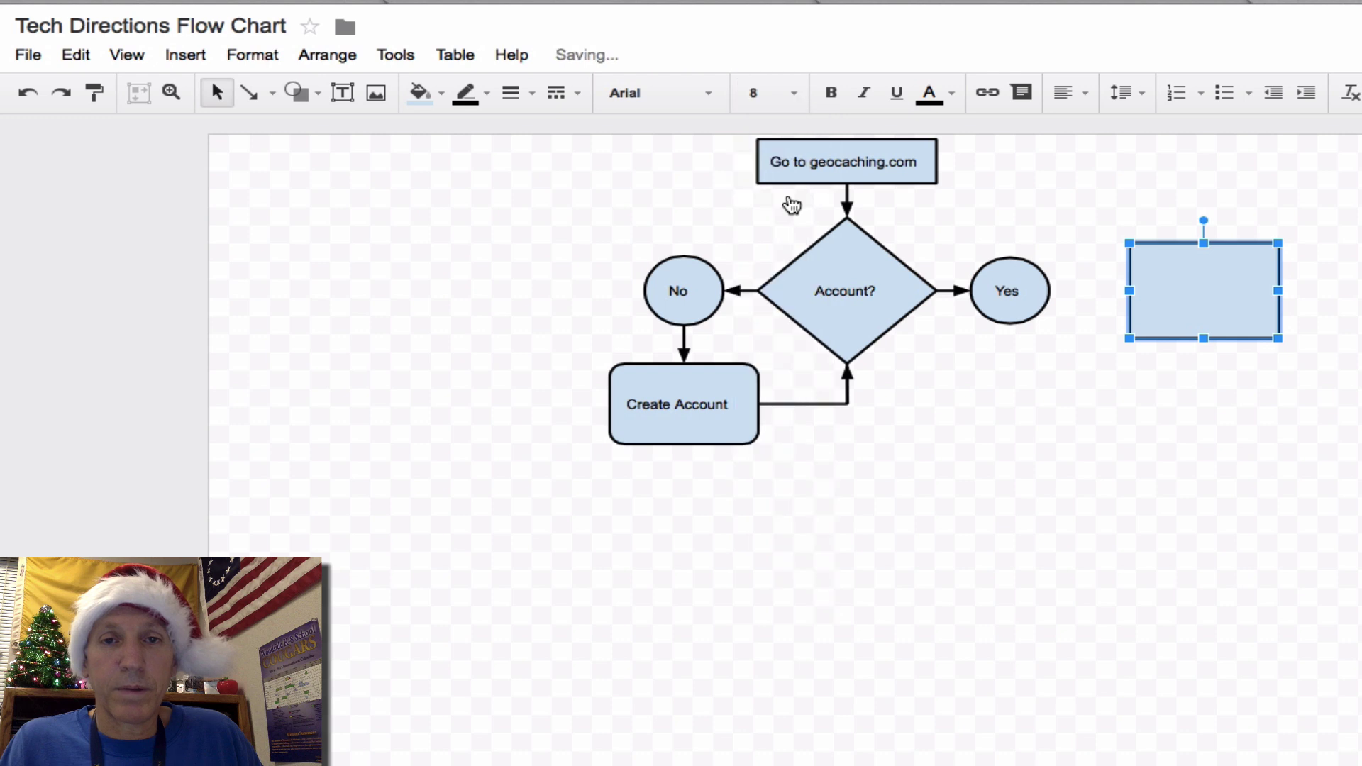
click(1169, 289)
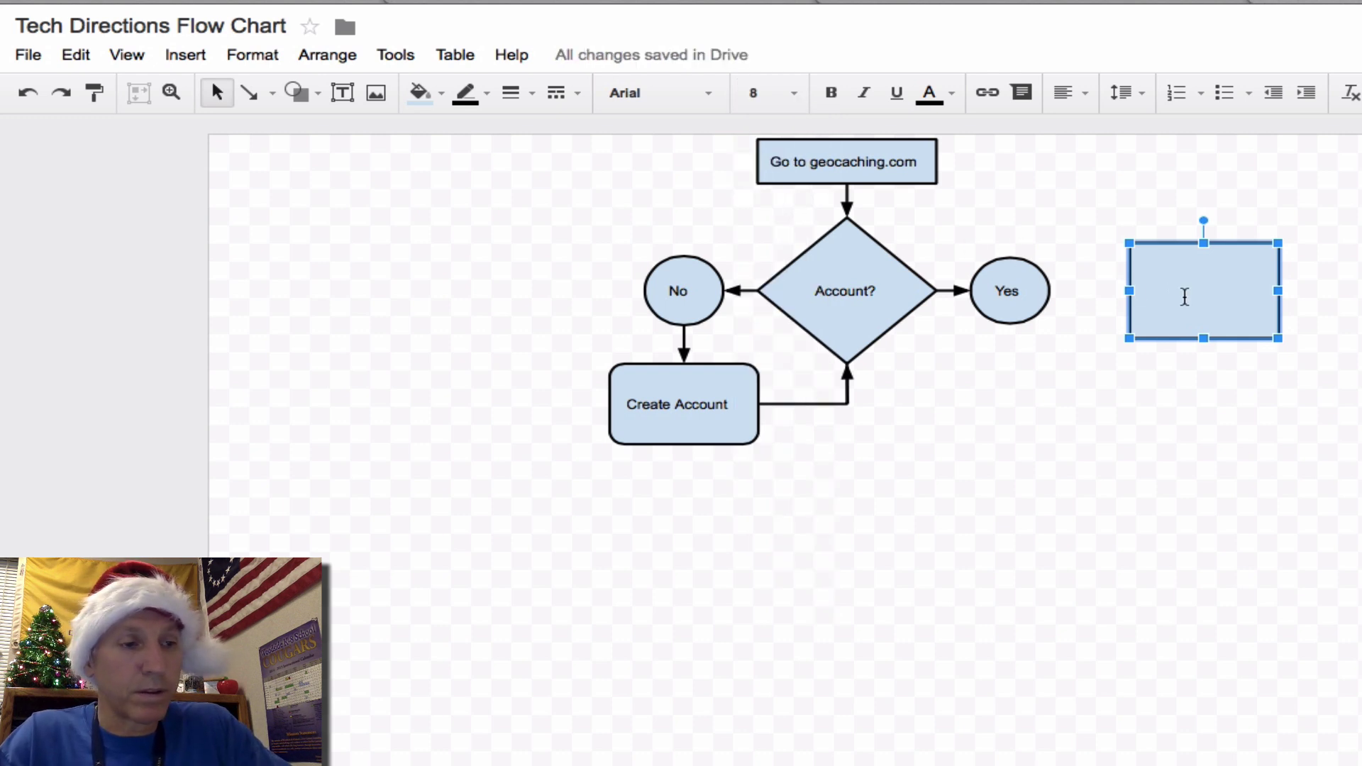
text(Selec)
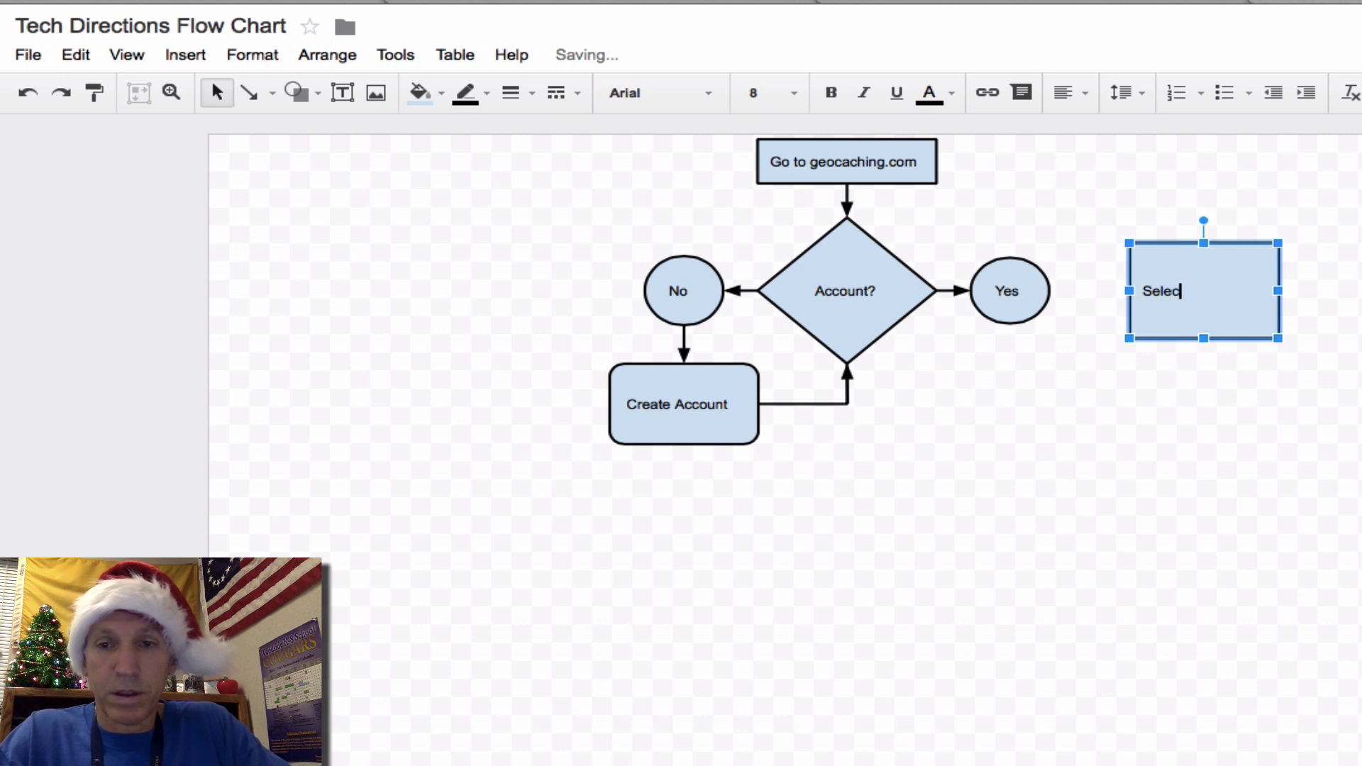
text(t "Play)
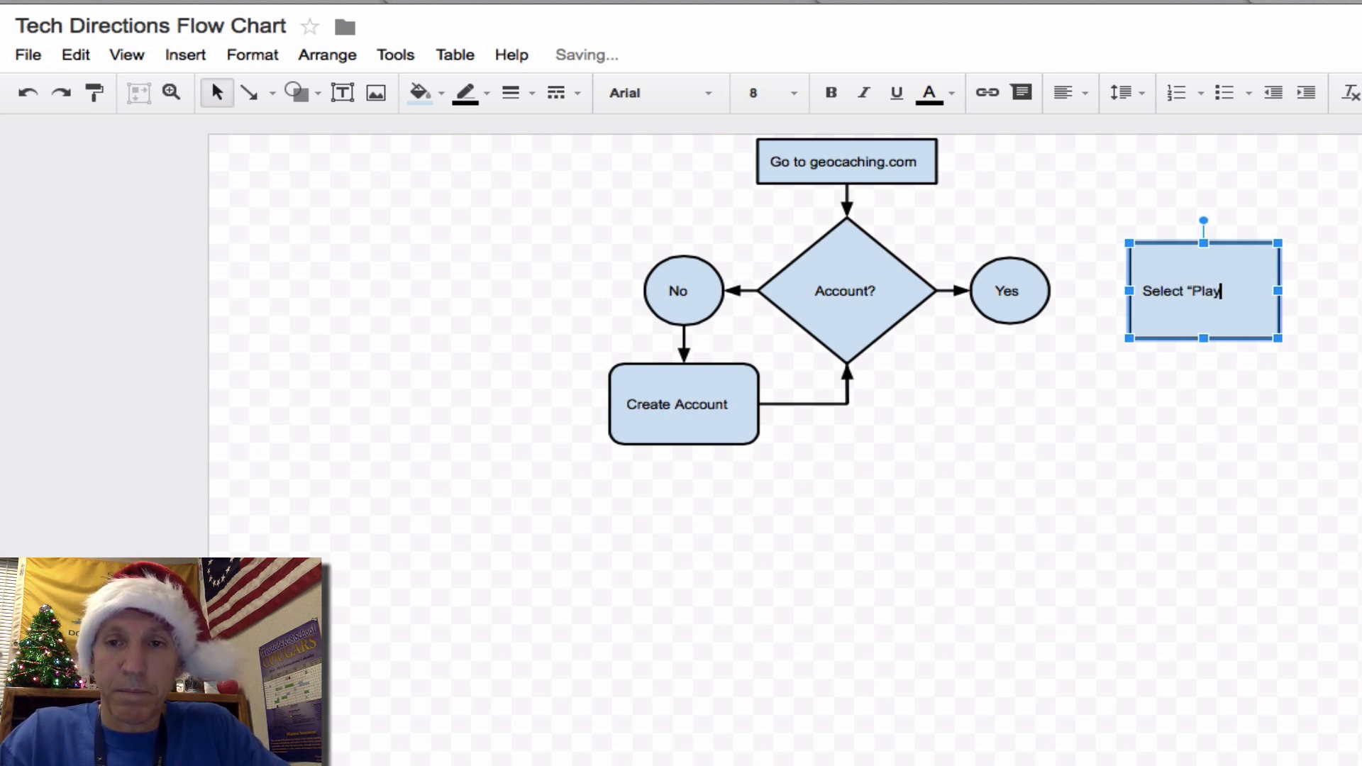
text(")
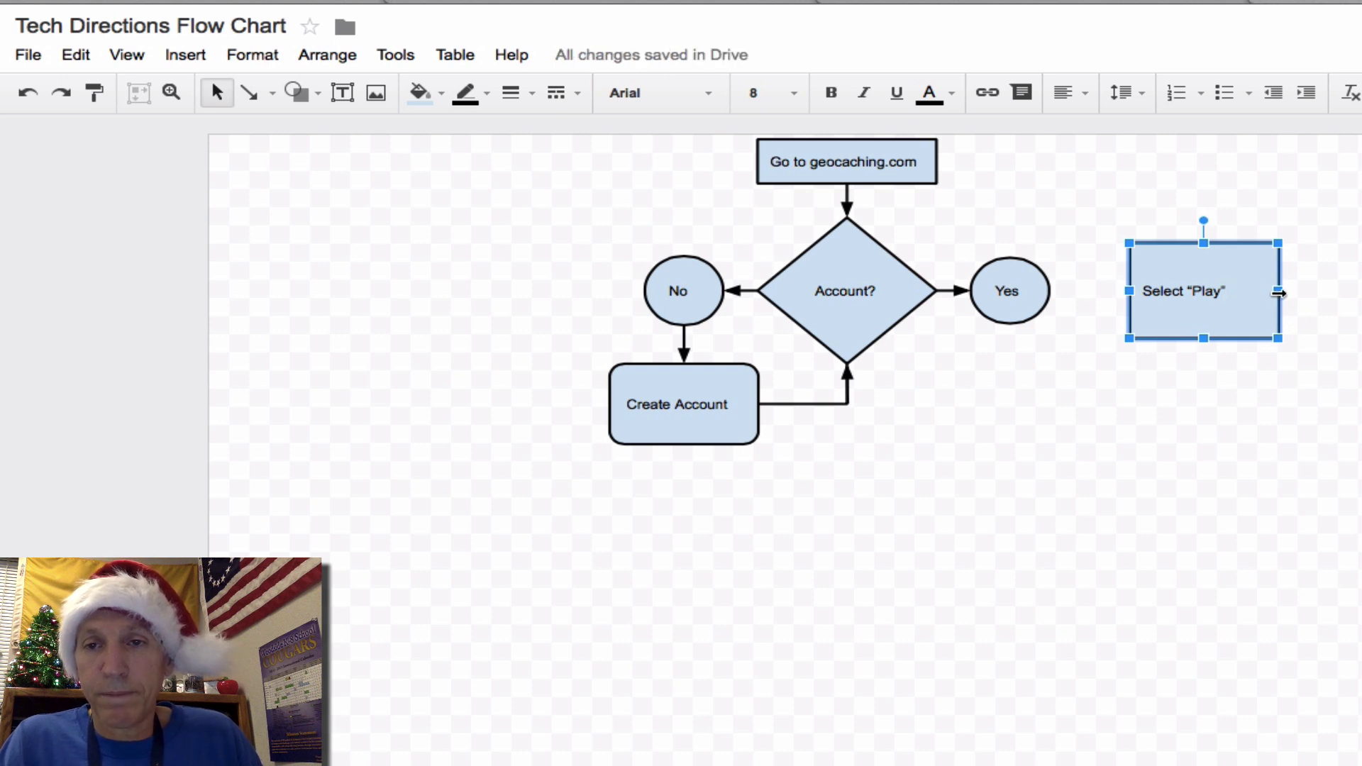
- Shrink the Select "Play" box beside the "Yes" circle and draw an arrow from the circle to the box
drag(1278, 338, 1241, 313)
drag(1181, 260, 1151, 276)
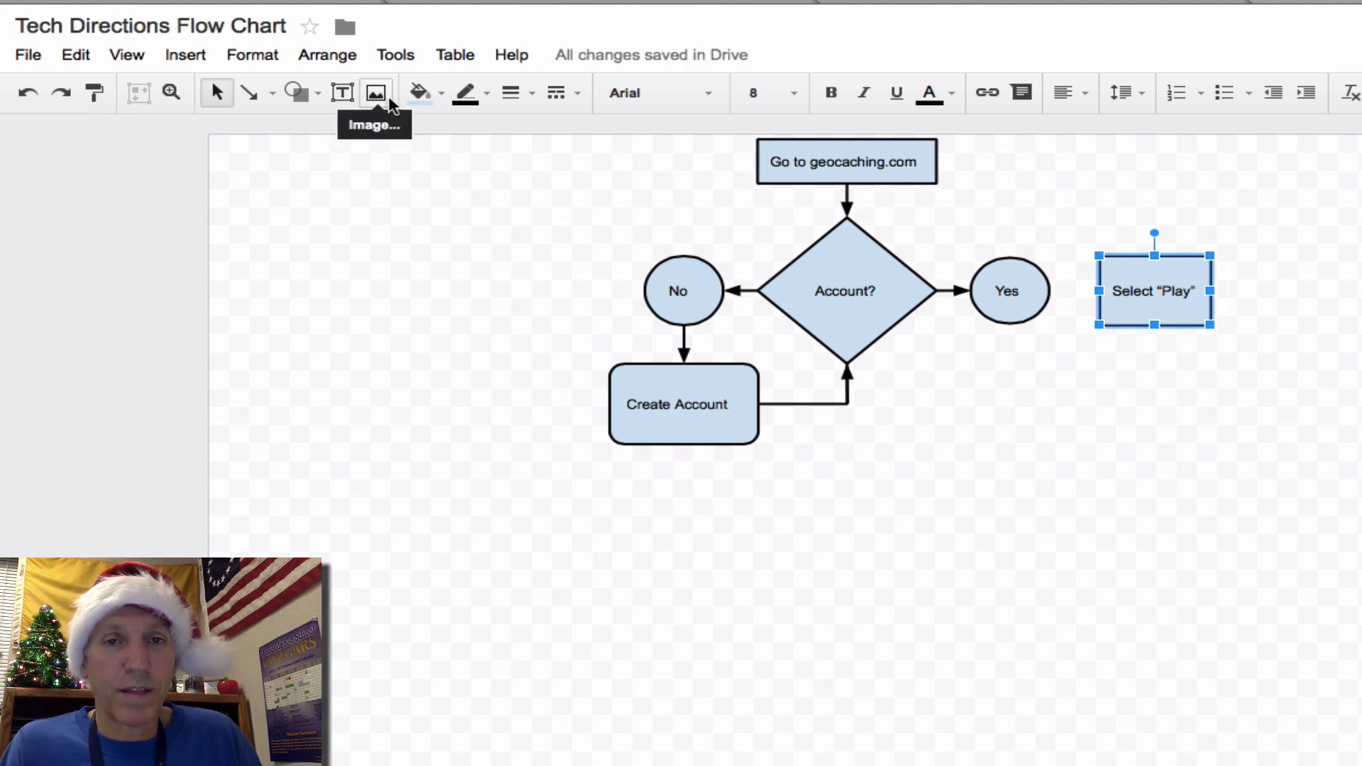
click(272, 93)
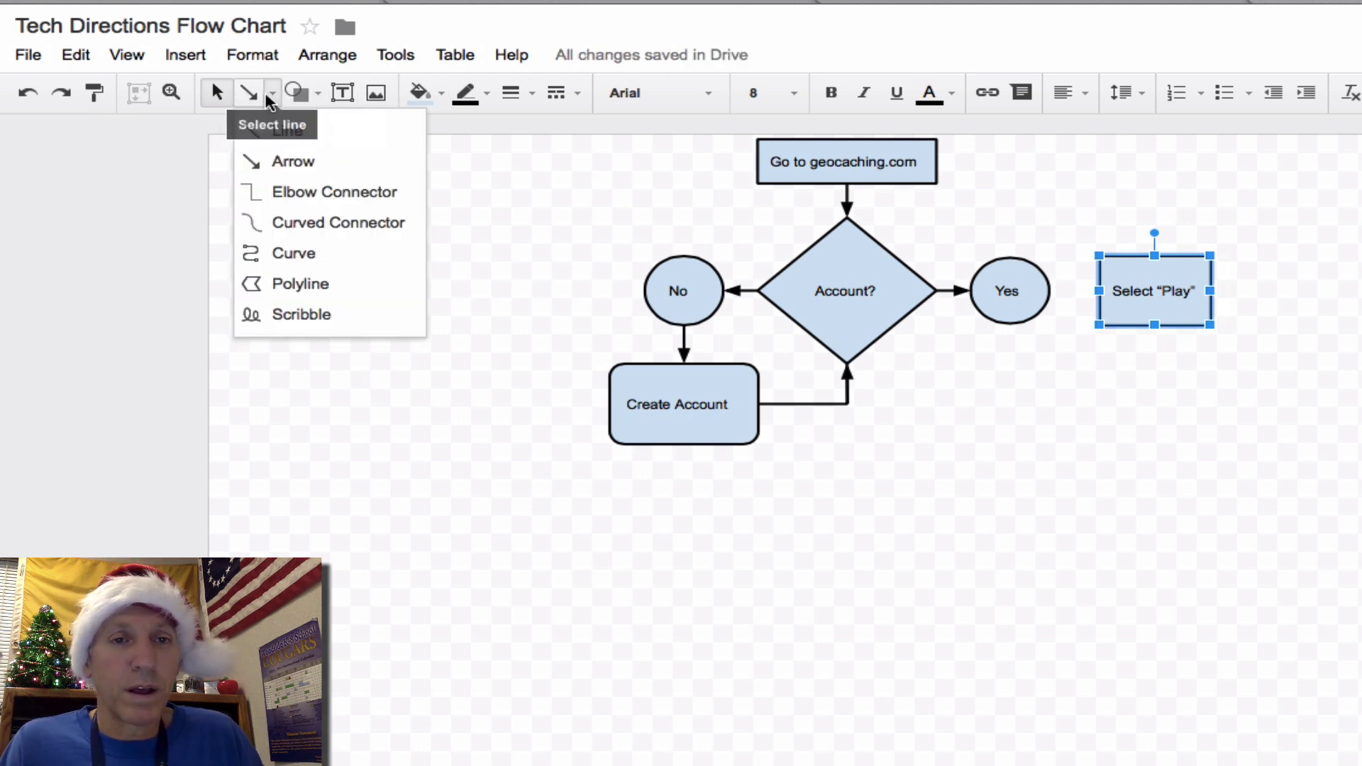
click(275, 163)
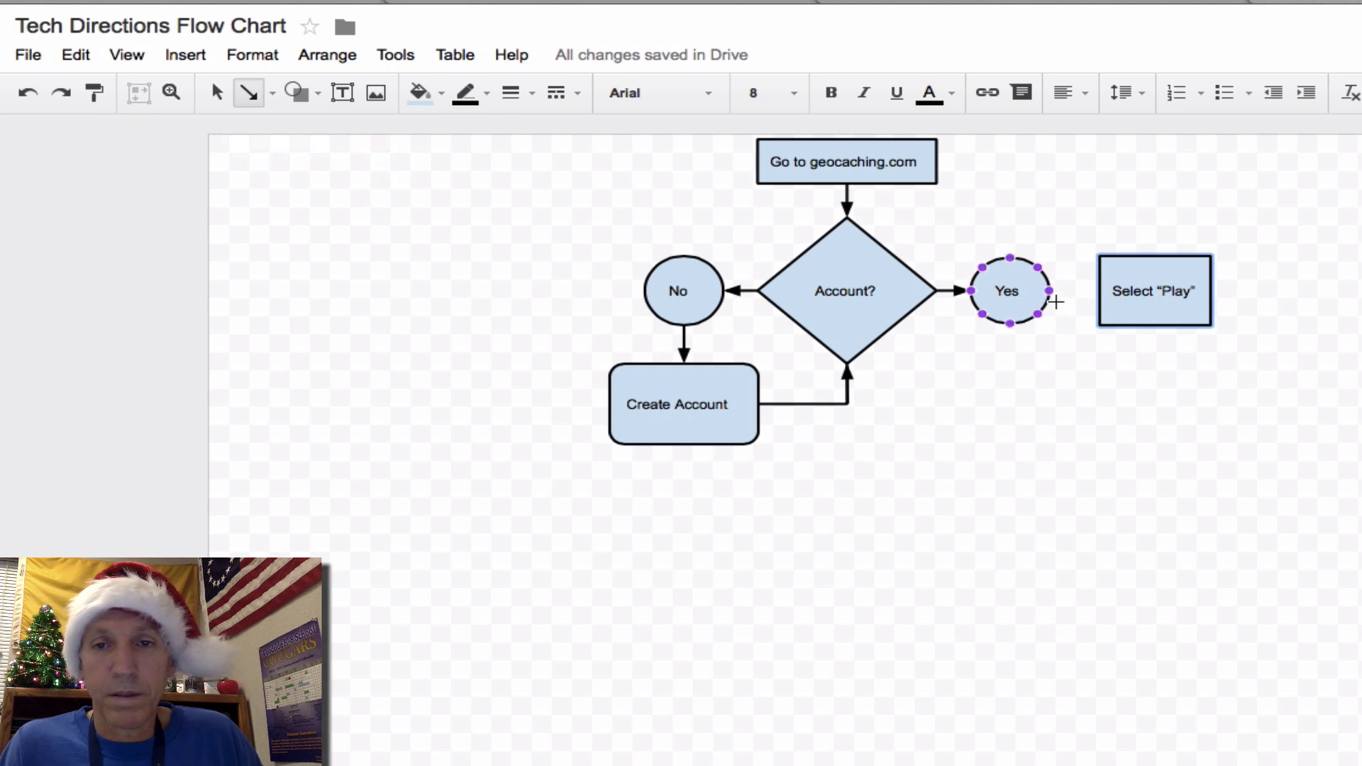
drag(1050, 291, 1099, 291)
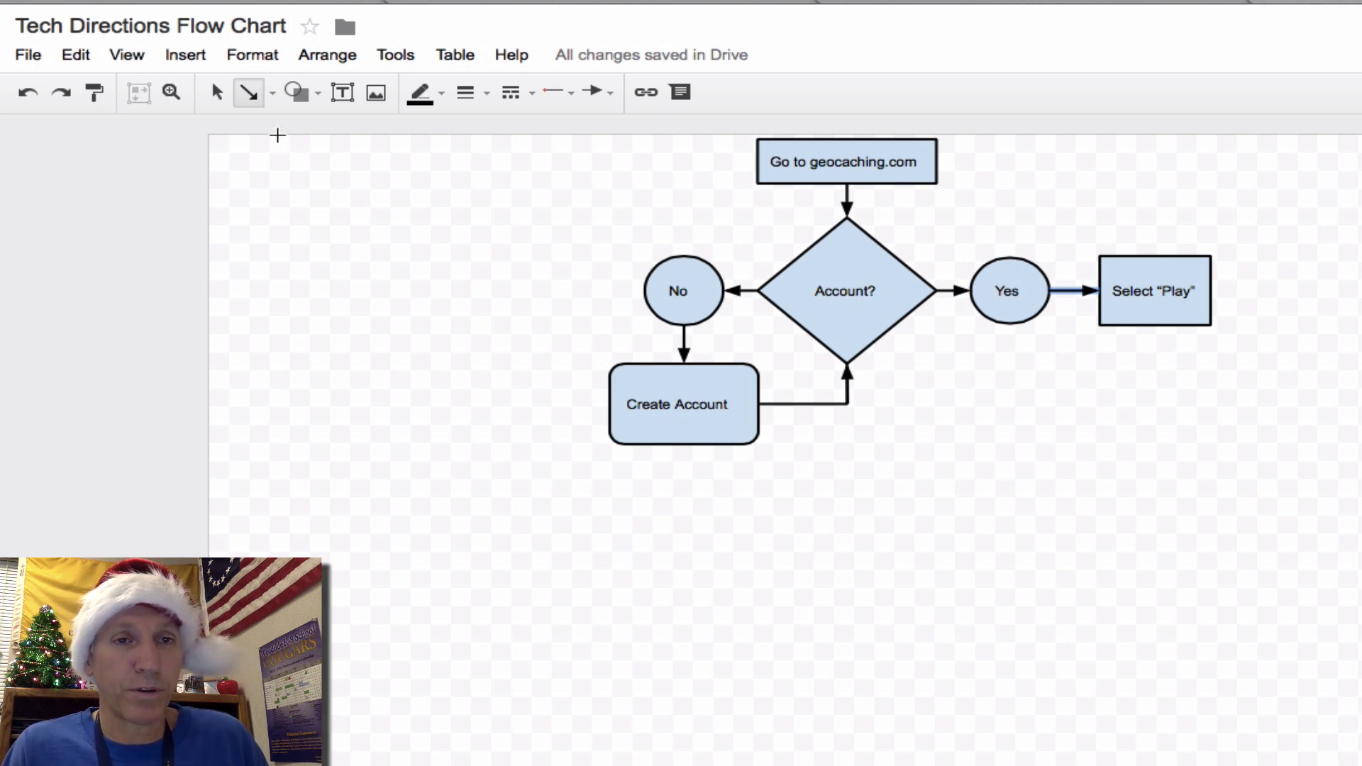
- Draw a decision diamond and center it below the Select "Play" box
click(298, 91)
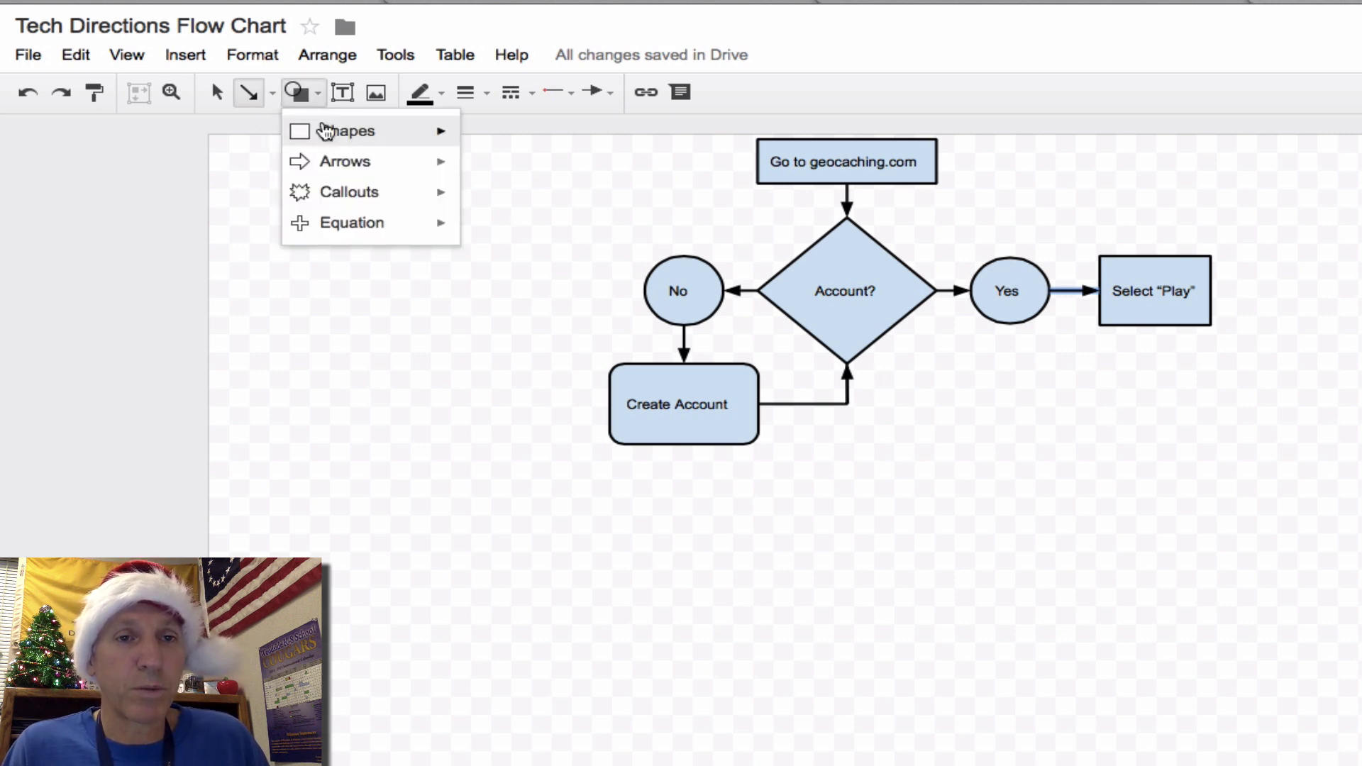
mouse_move(325, 132)
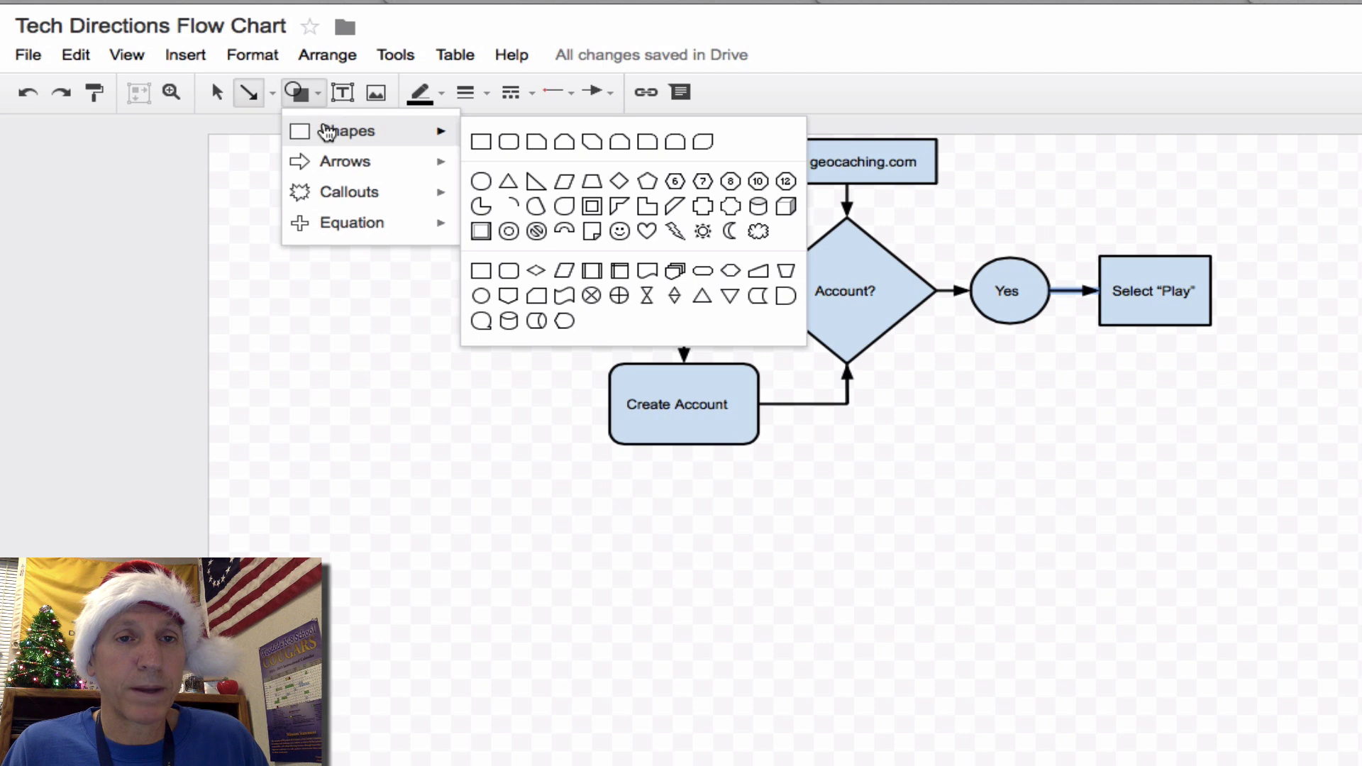
click(533, 276)
drag(1107, 374, 1300, 521)
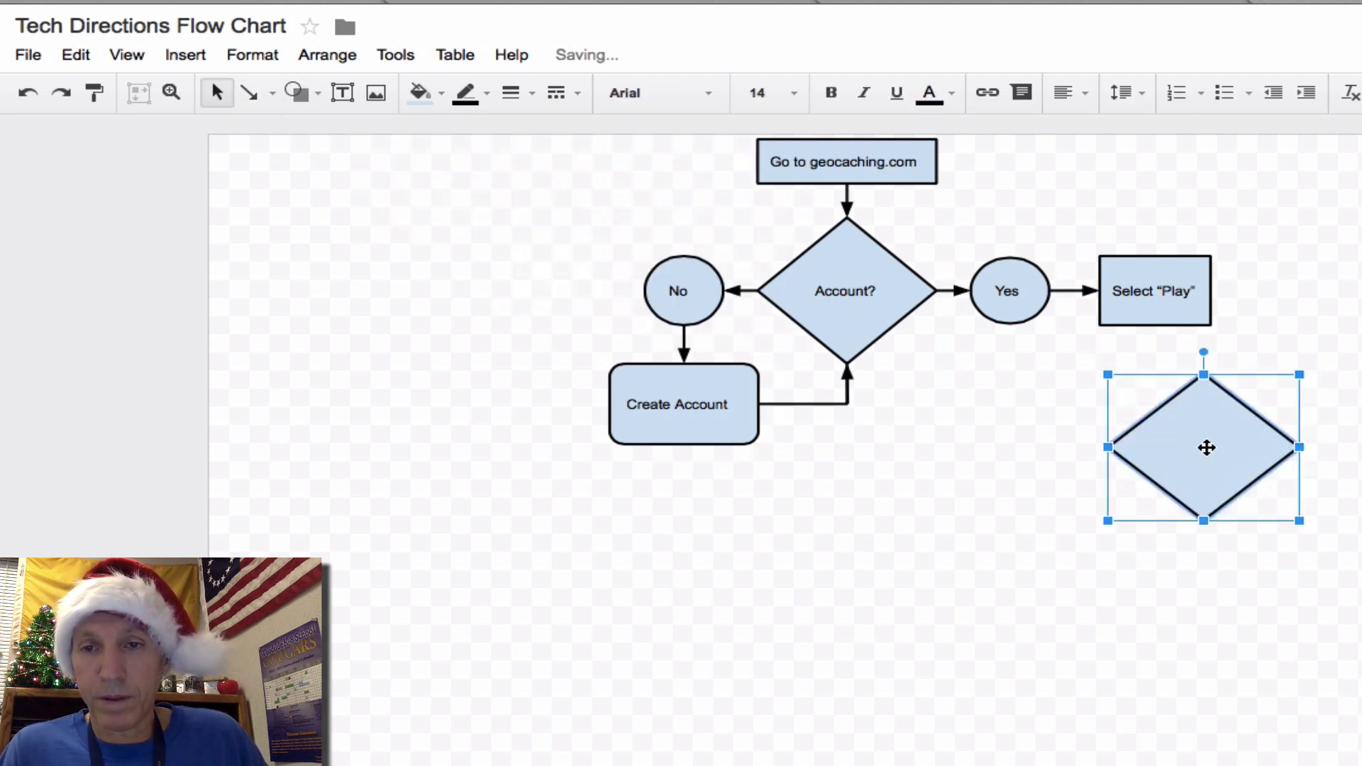
drag(1206, 447, 1160, 438)
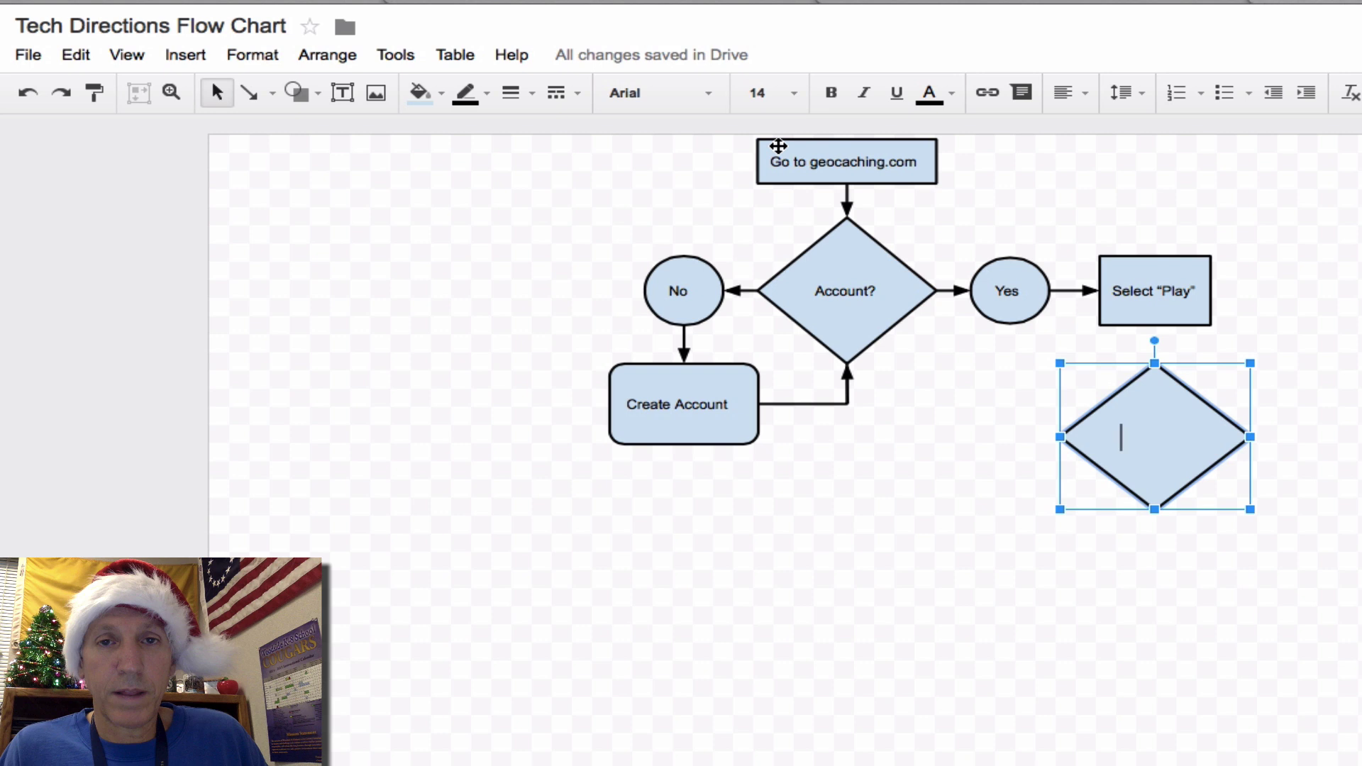
- Label the new diamond Select "hide & seek a cache in font size 8
click(795, 93)
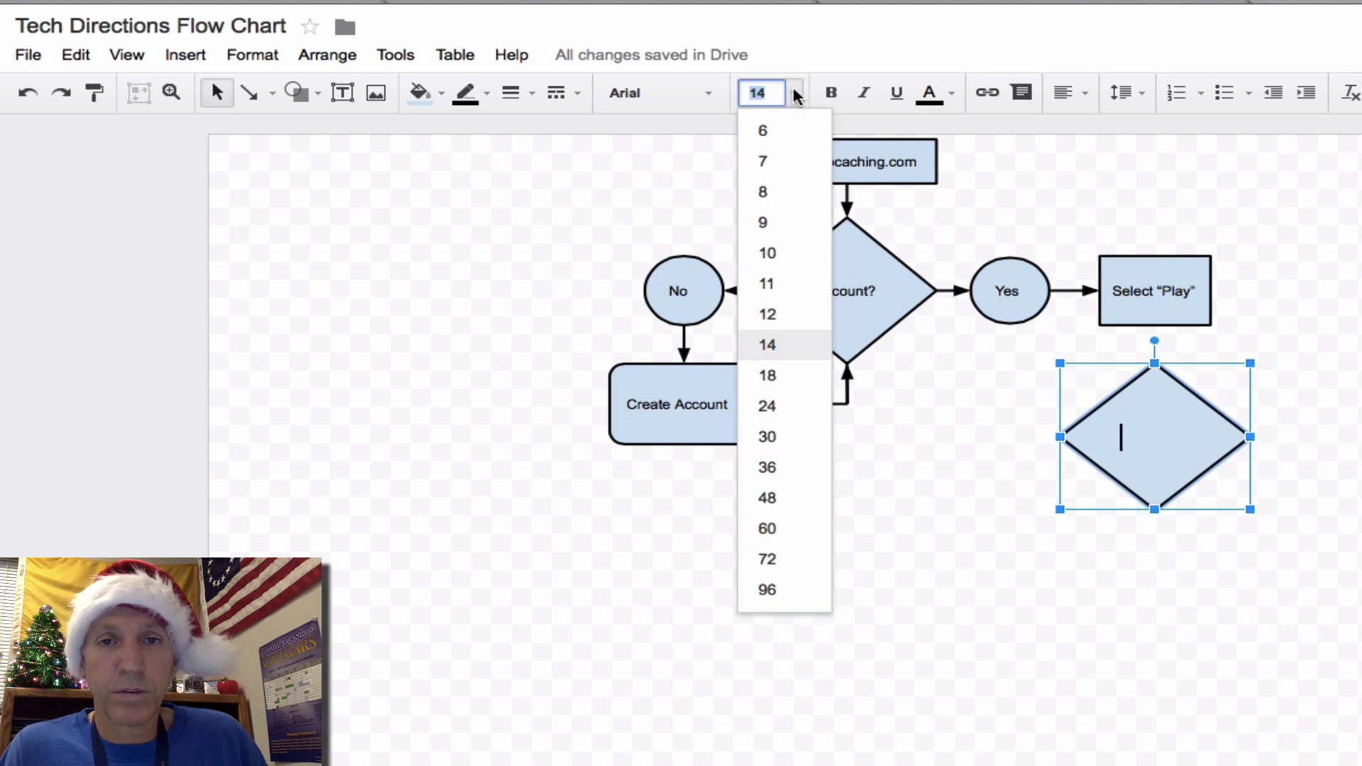
click(784, 191)
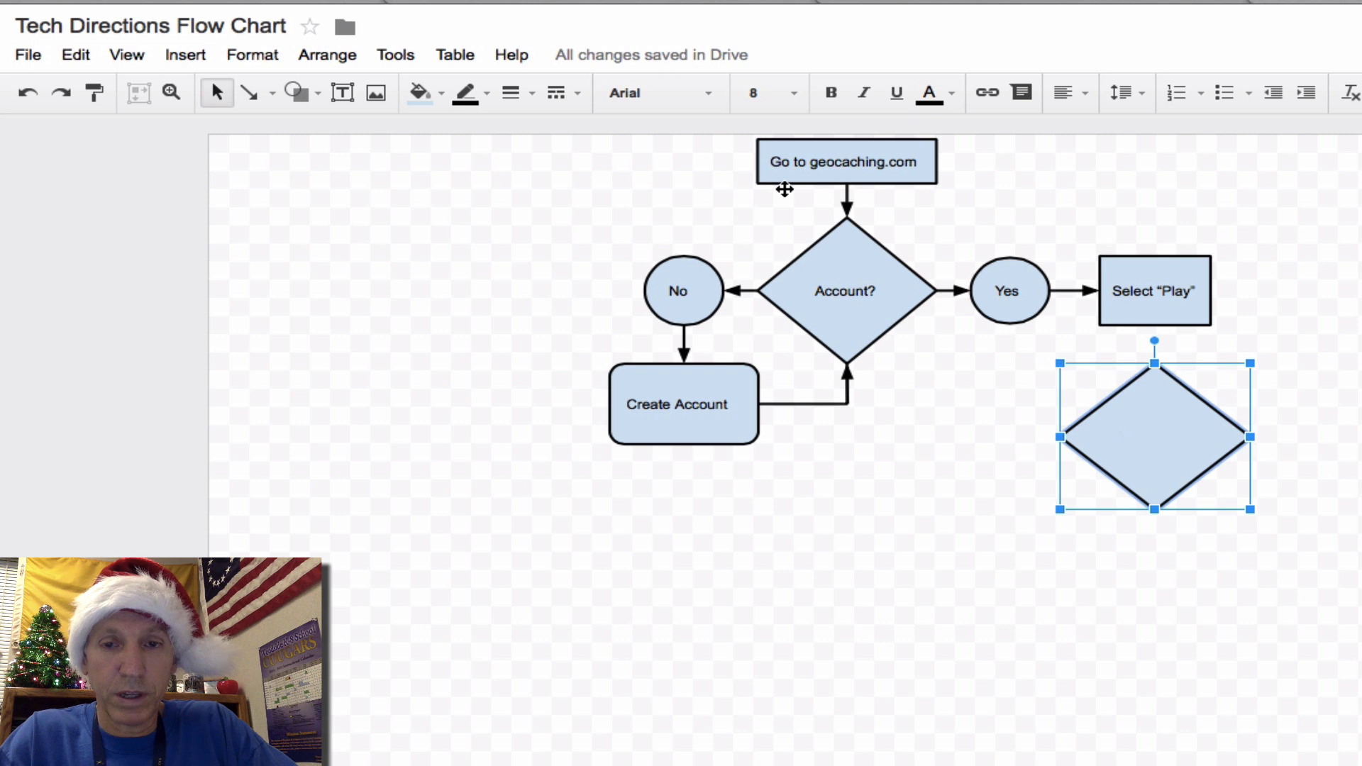
text(Select “h)
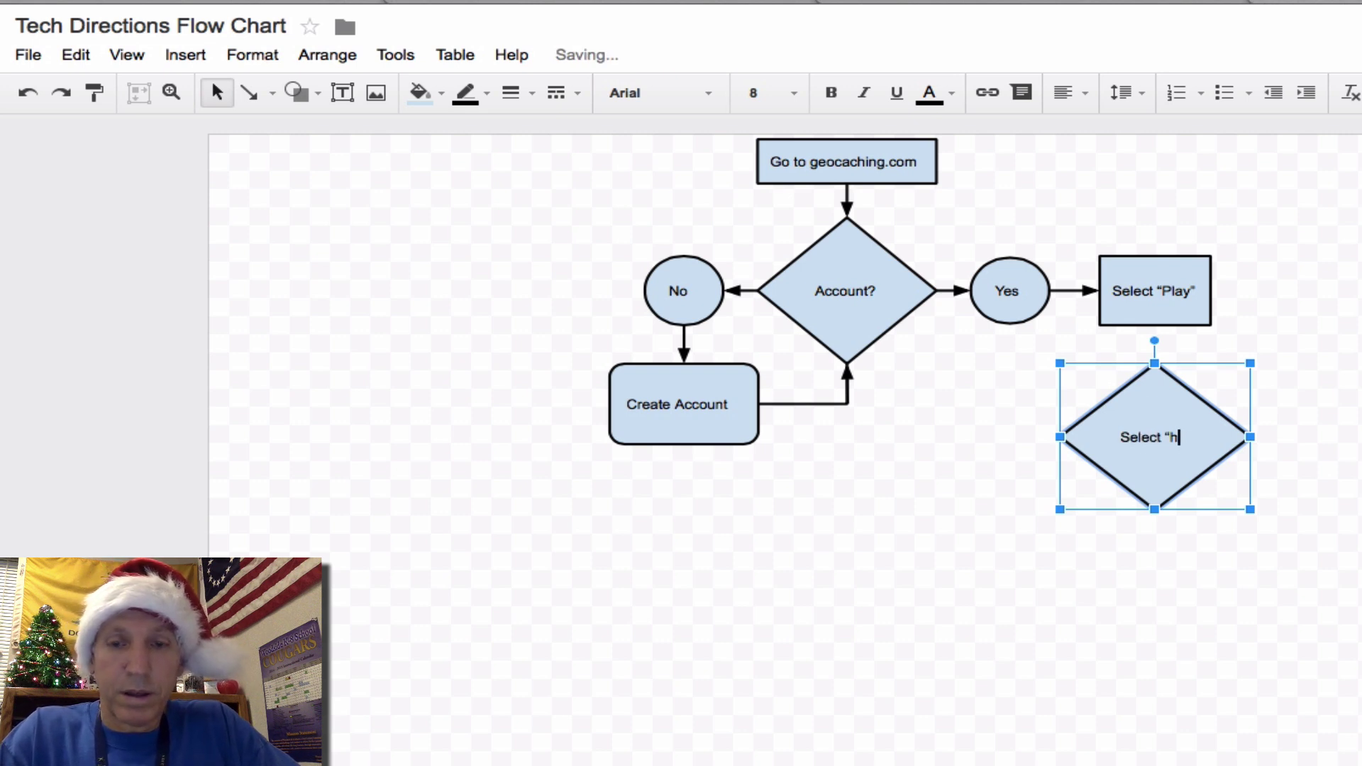
text(ide)
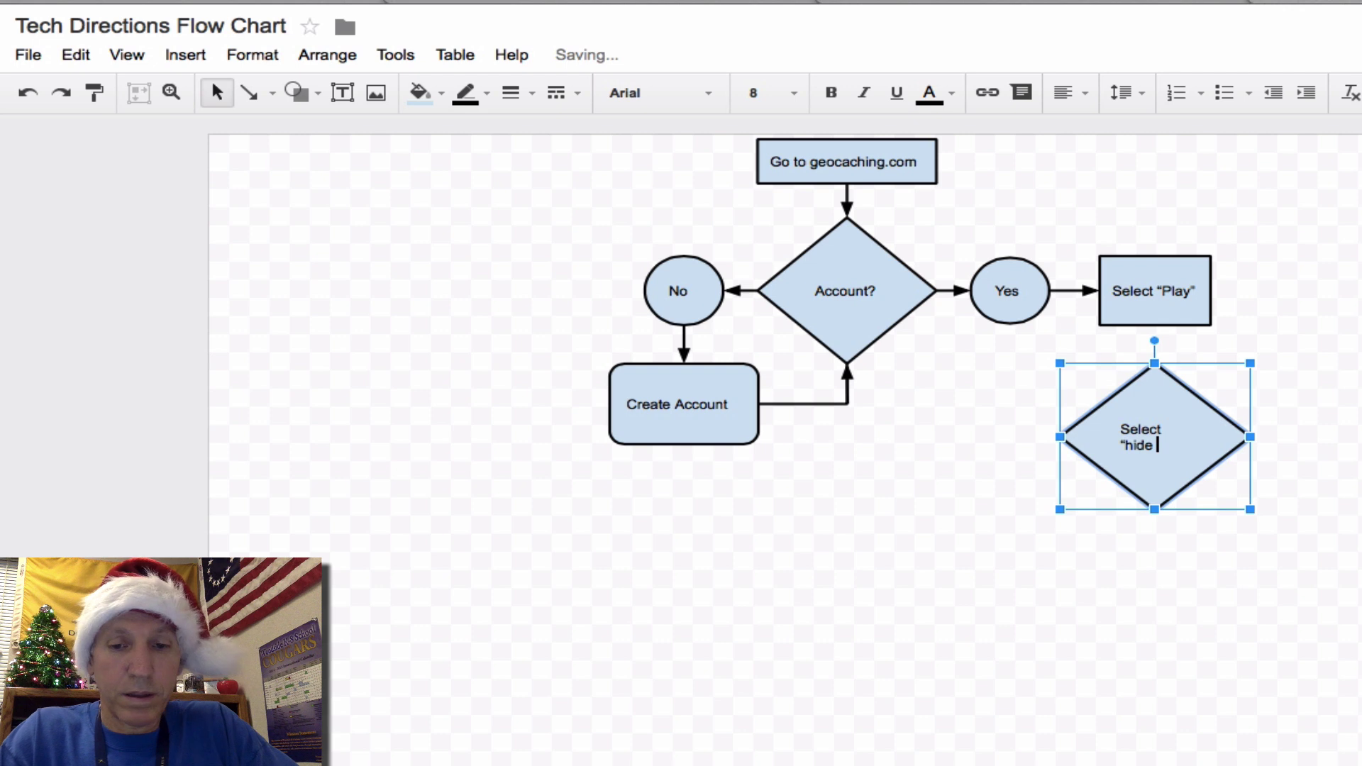
text( & s)
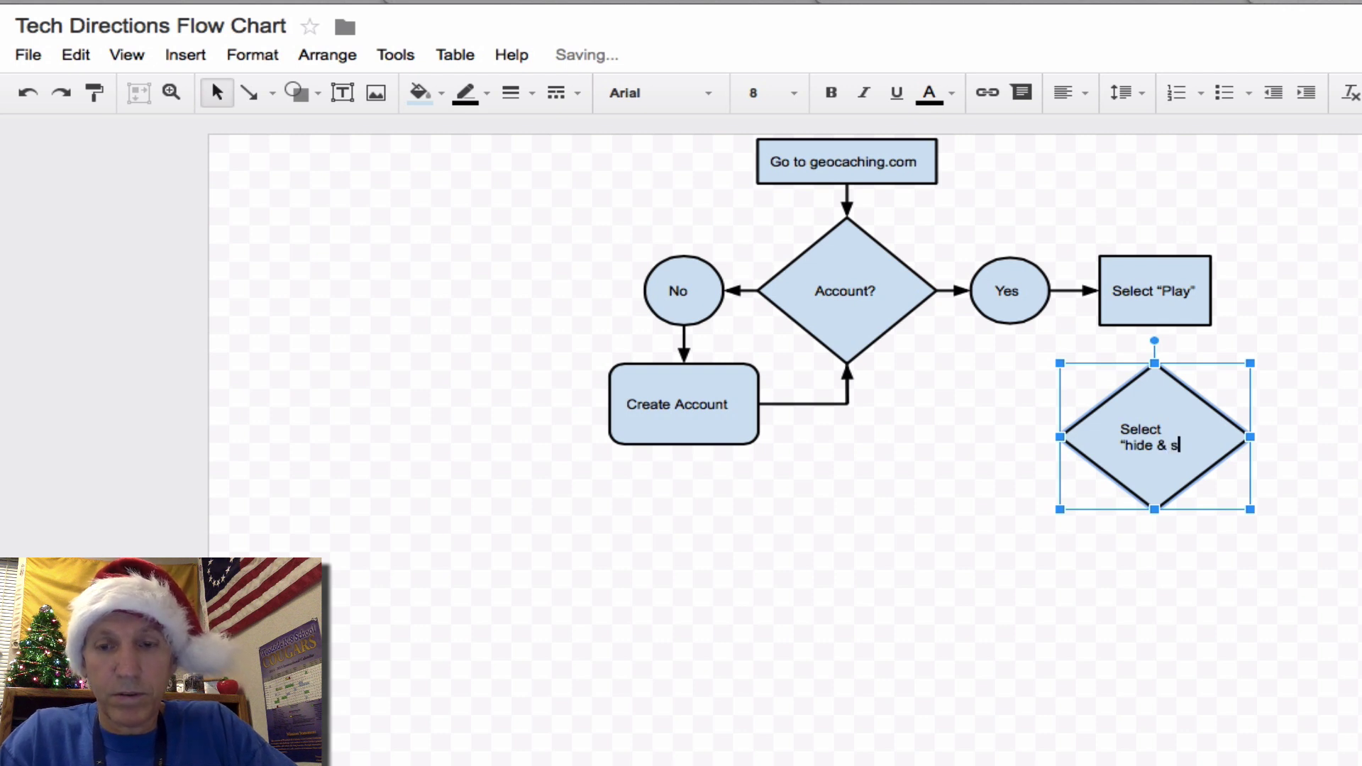
text(eek a cach)
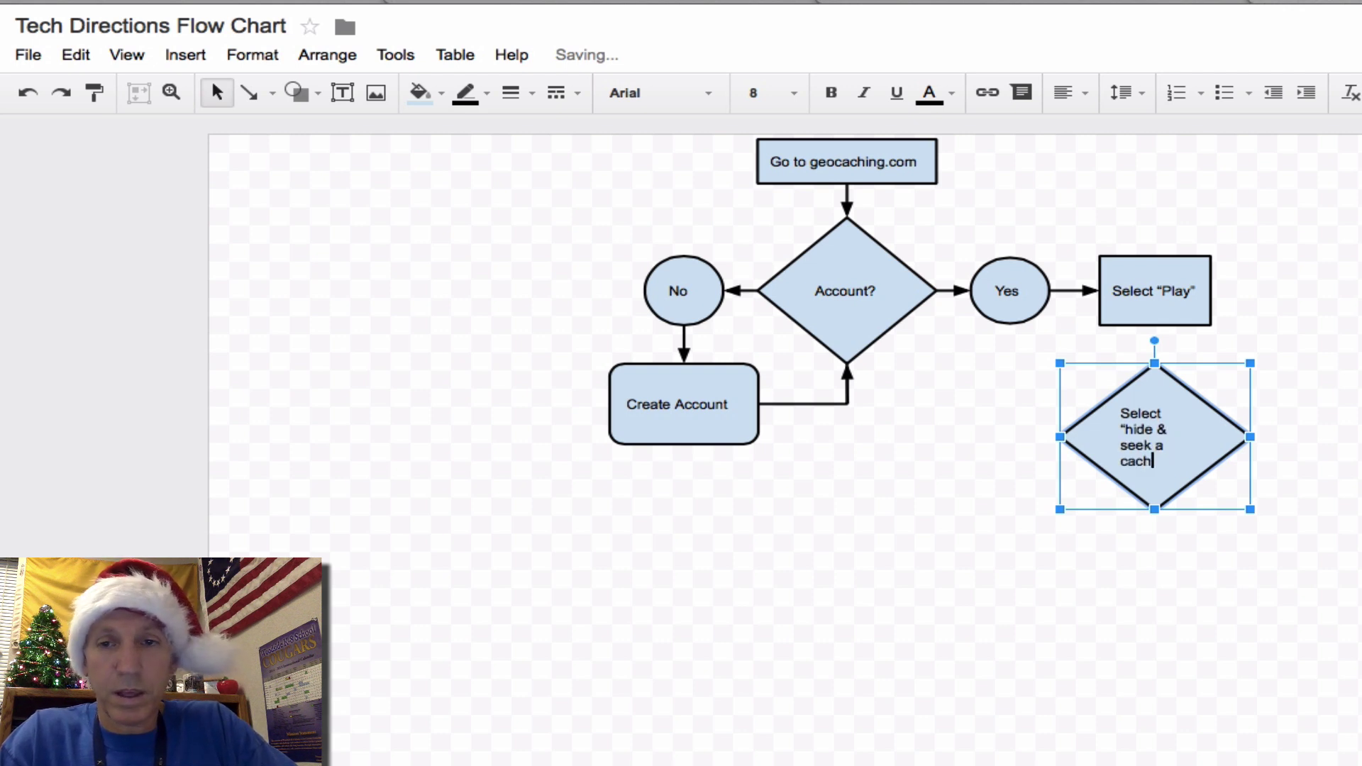
text(e)
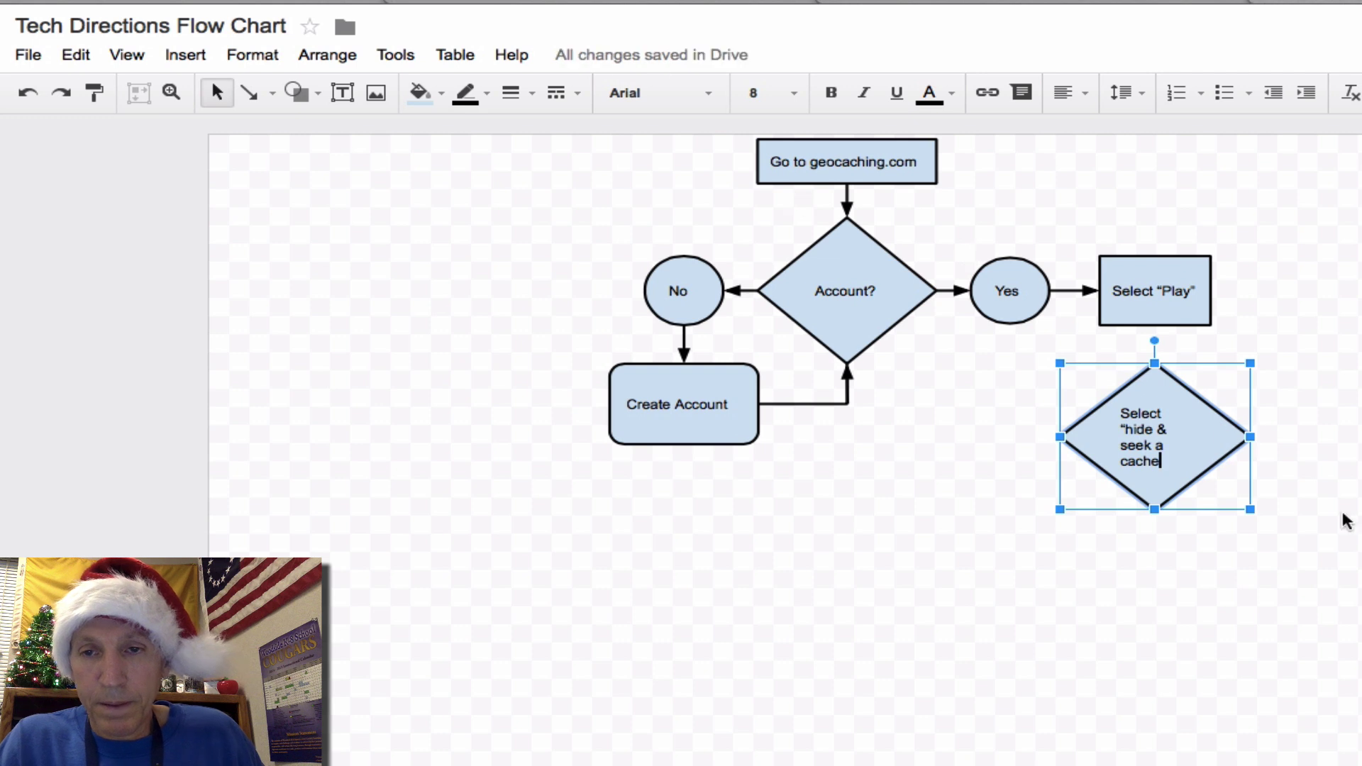
click(1312, 557)
- Resize the "hide & seek a cache" diamond to match the size of the "Account?" diamond
click(1238, 435)
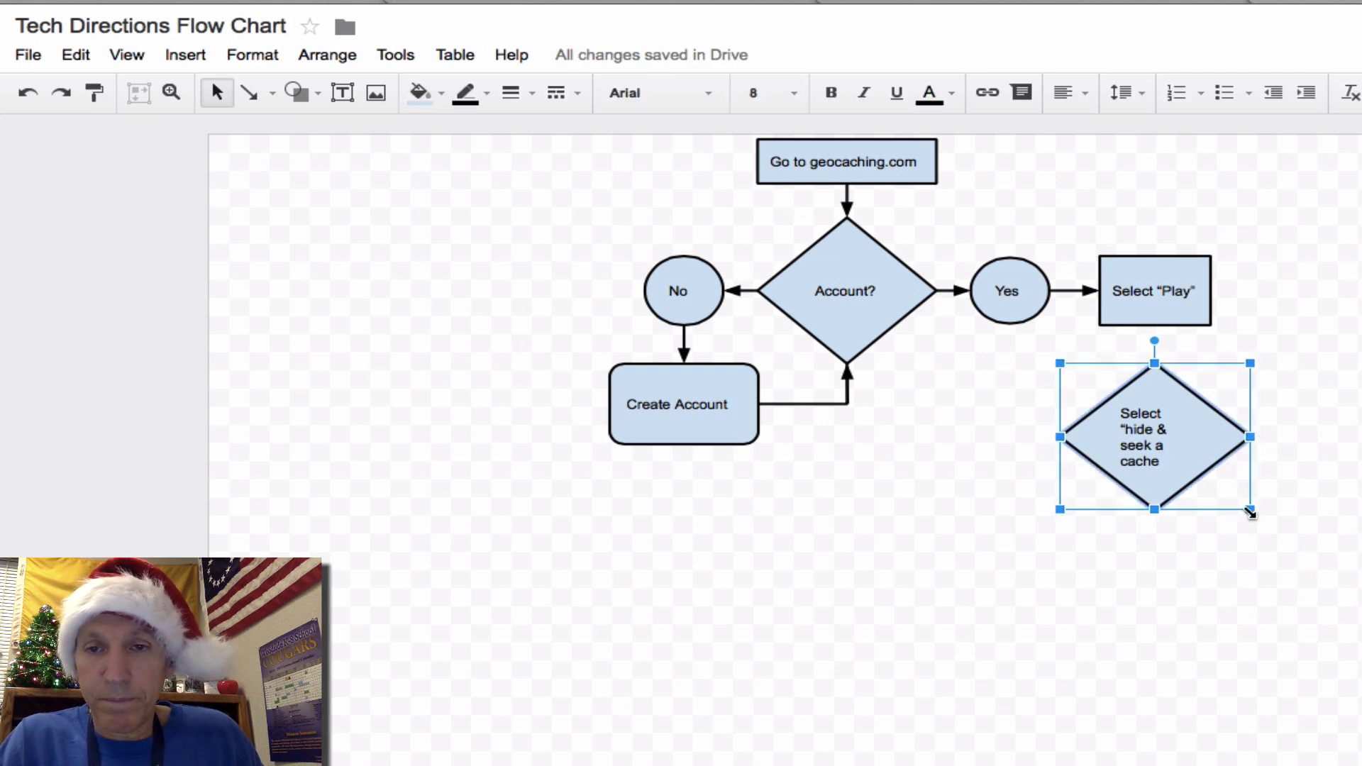
drag(1250, 513, 1243, 509)
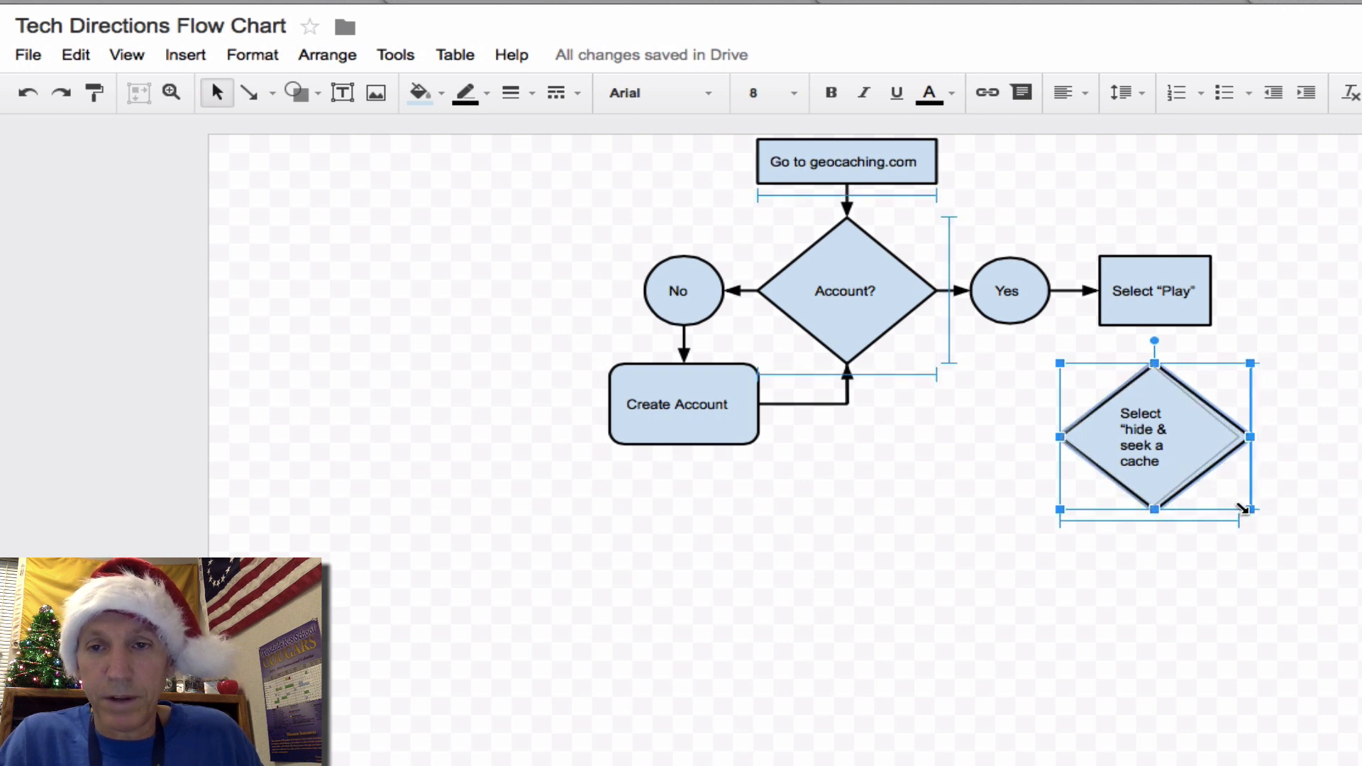
drag(1243, 509, 1241, 508)
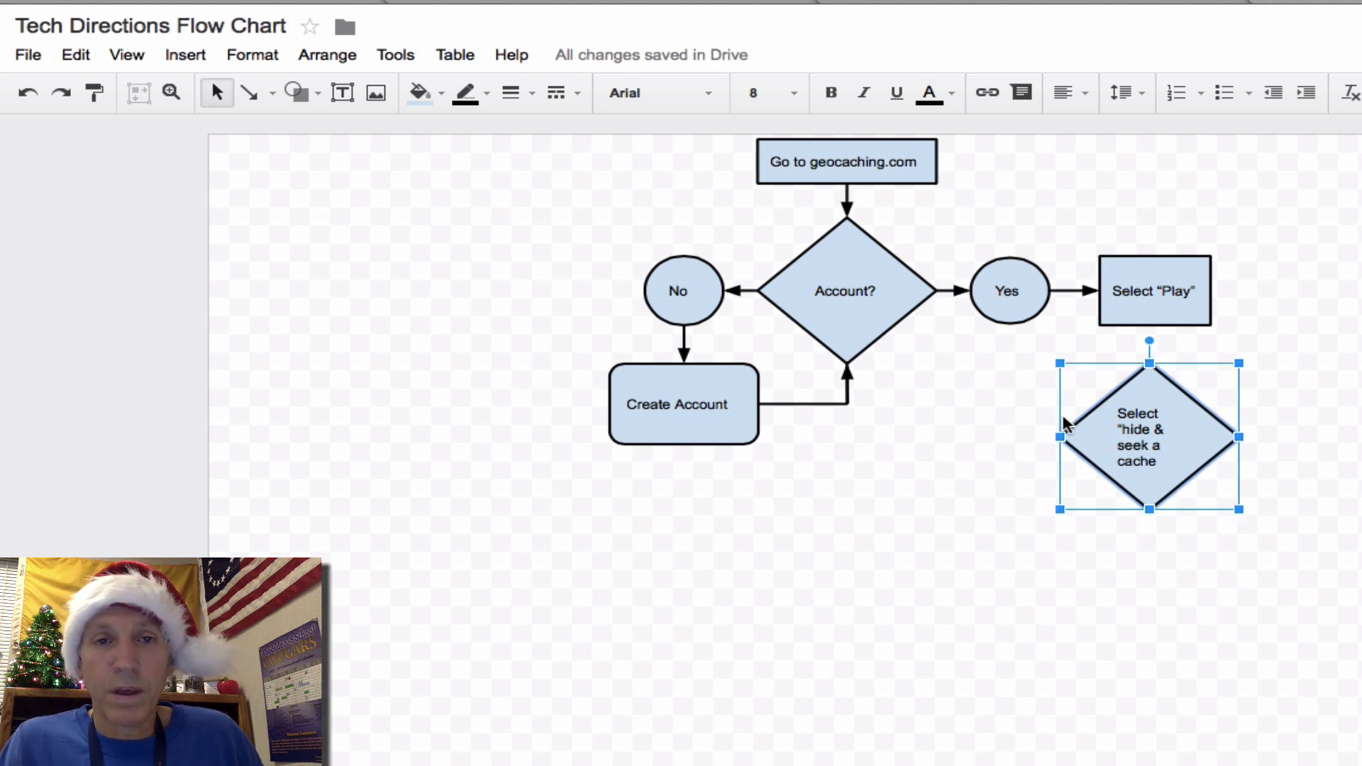
- Draw a flowchart connector circle to the left of the "hide & seek a cache" diamond and set its font size to 8
click(318, 93)
mouse_move(319, 137)
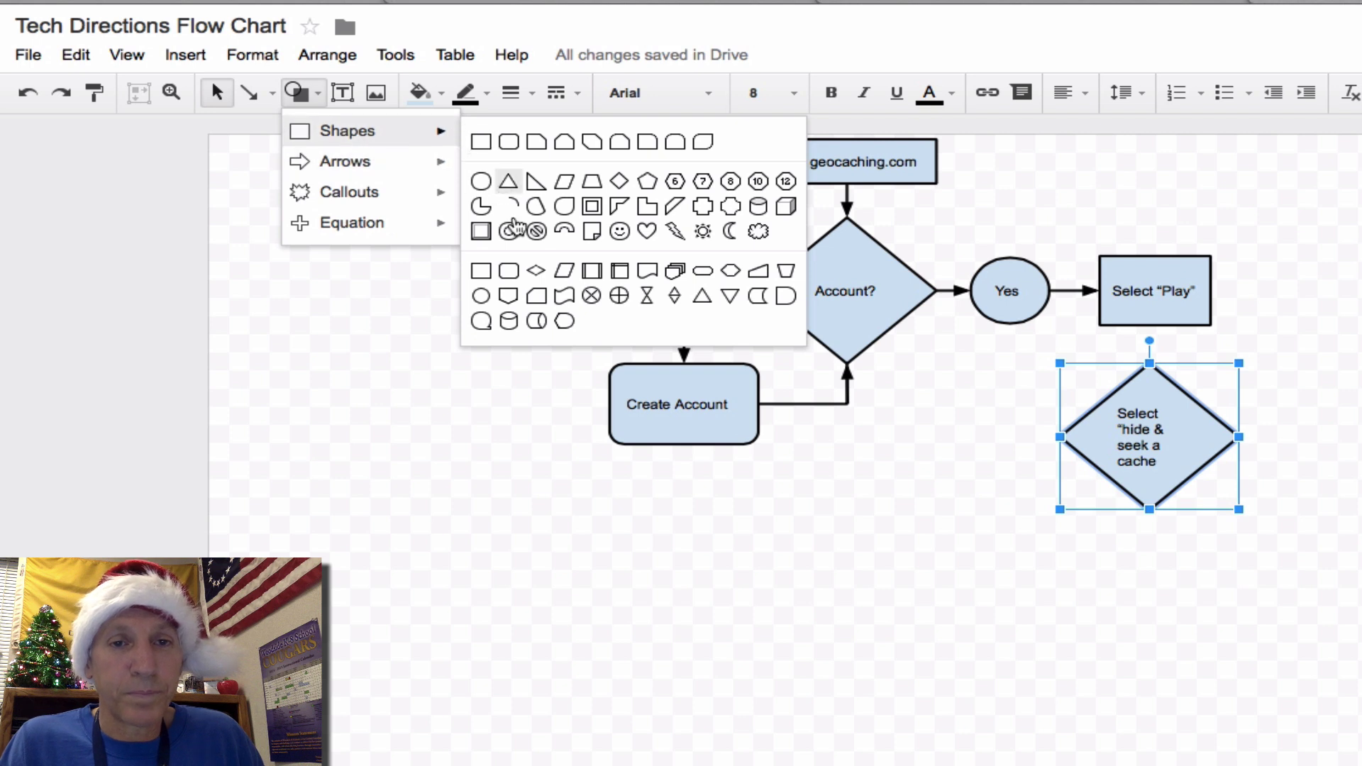
click(481, 296)
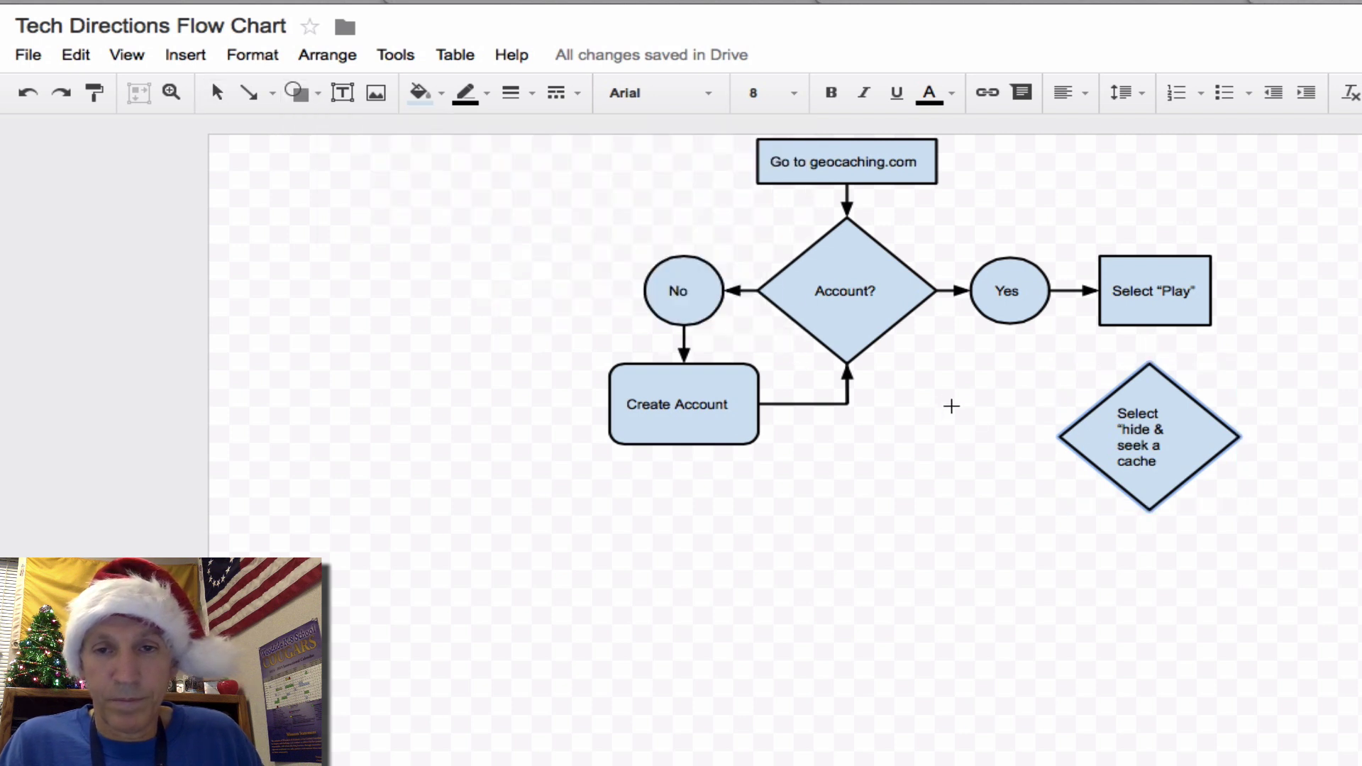
drag(925, 396, 1029, 481)
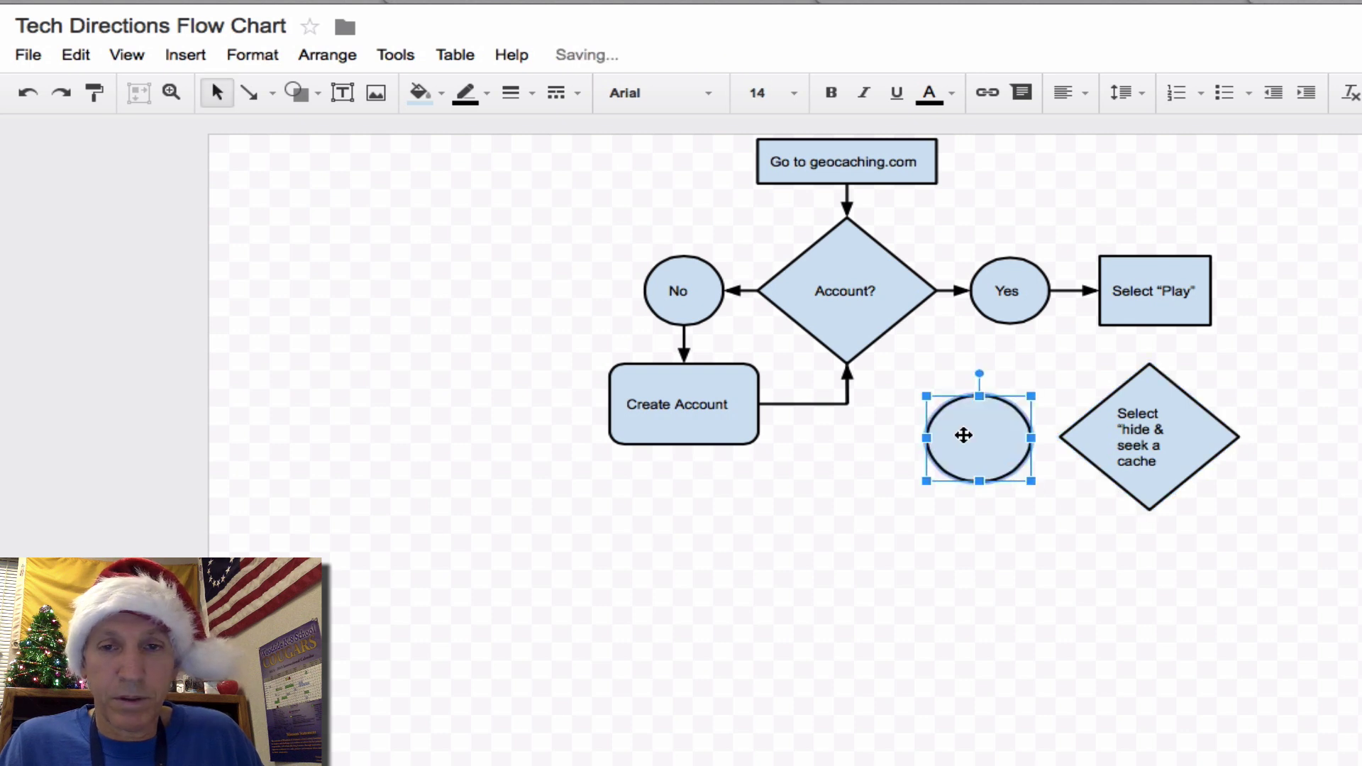
click(793, 92)
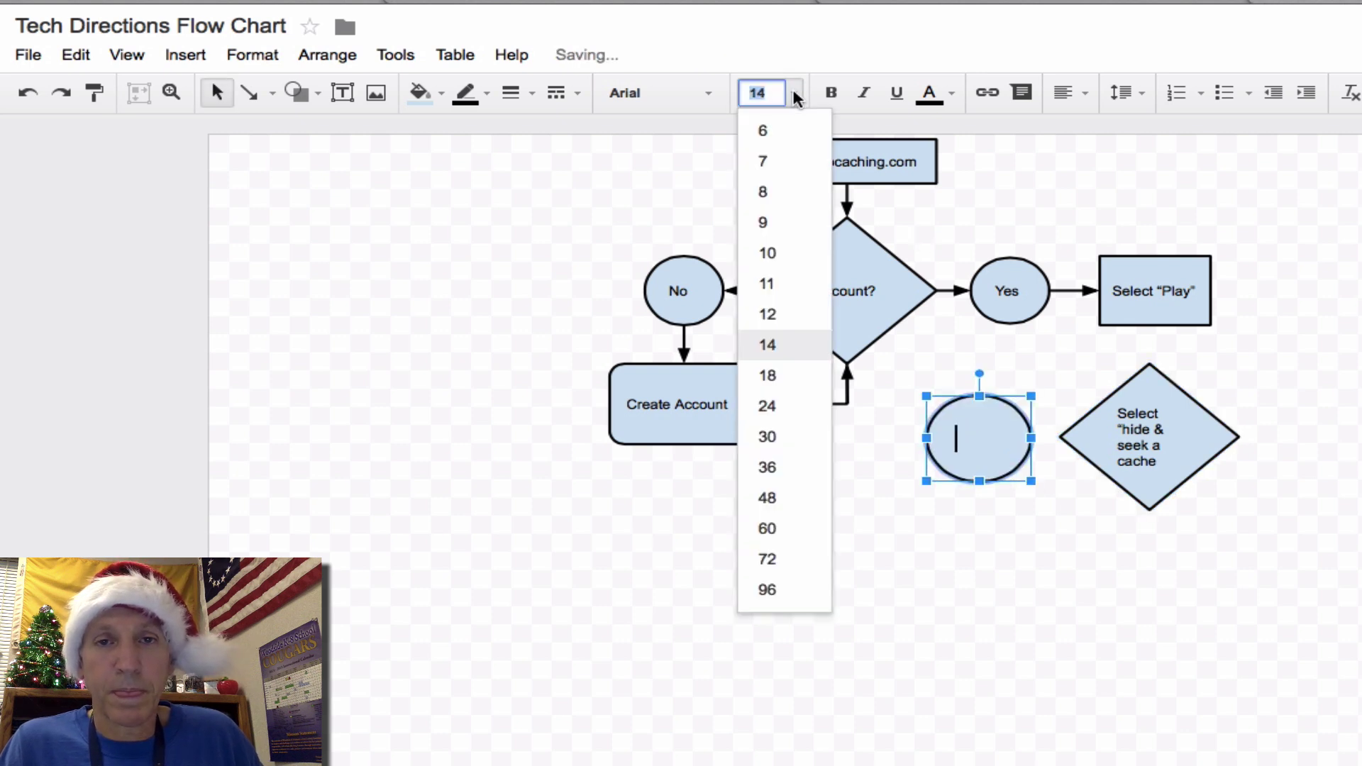
click(779, 207)
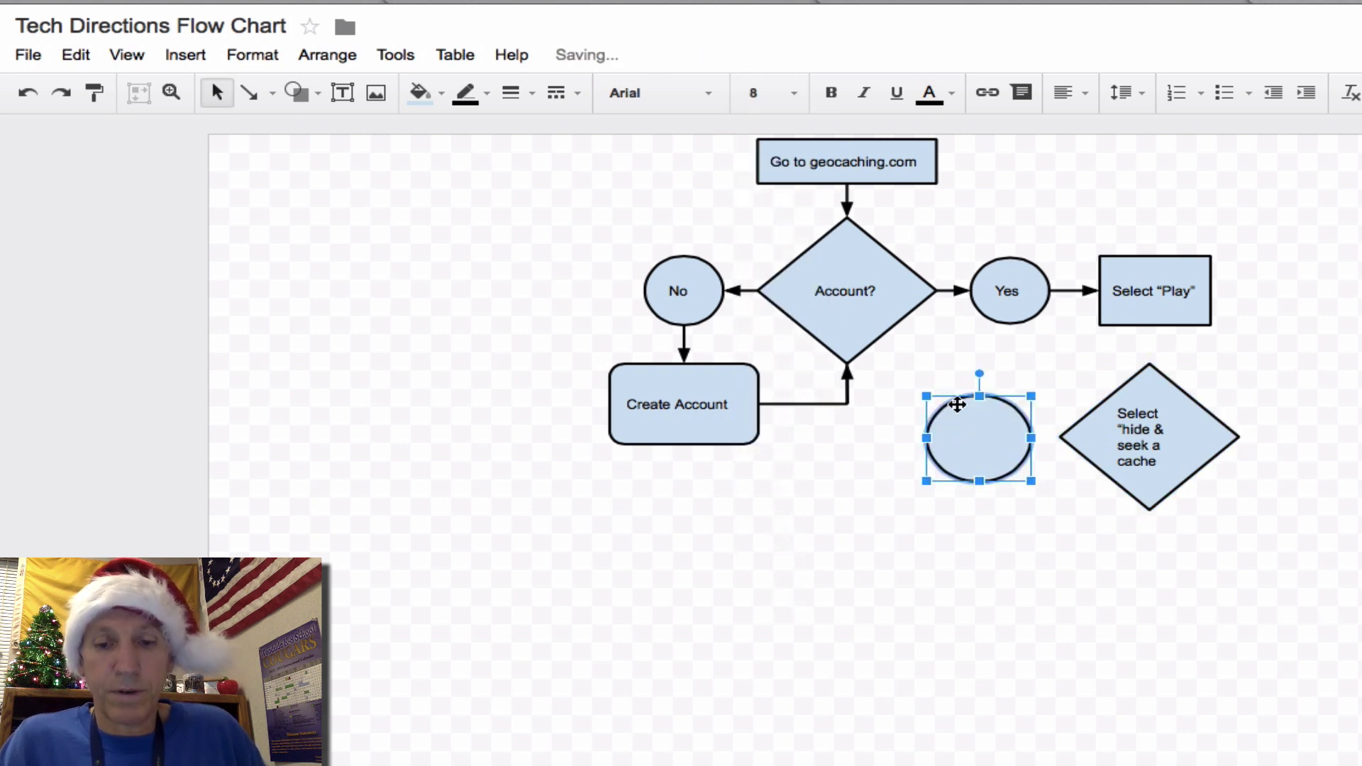
- Label the circle to the left of the "hide & seek a cache" diamond "by coords"
text(by)
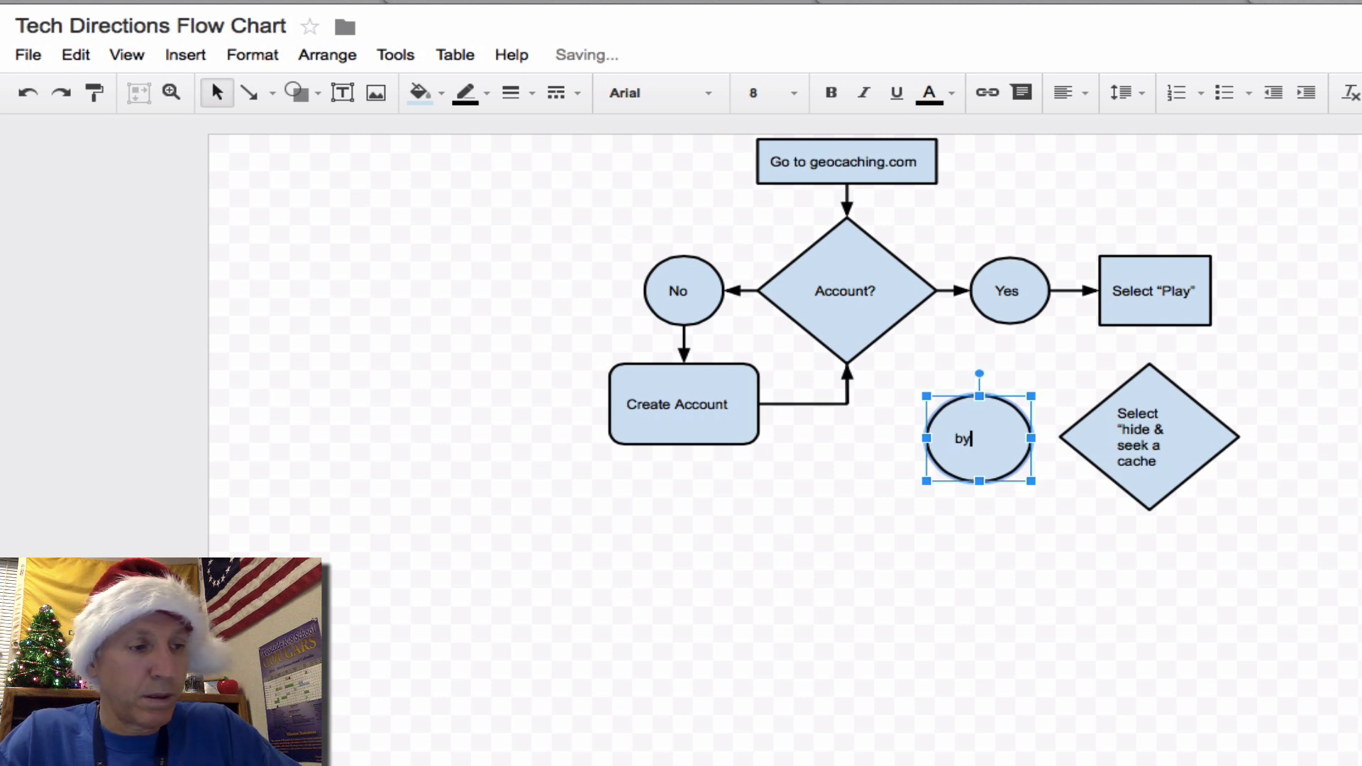
text( c)
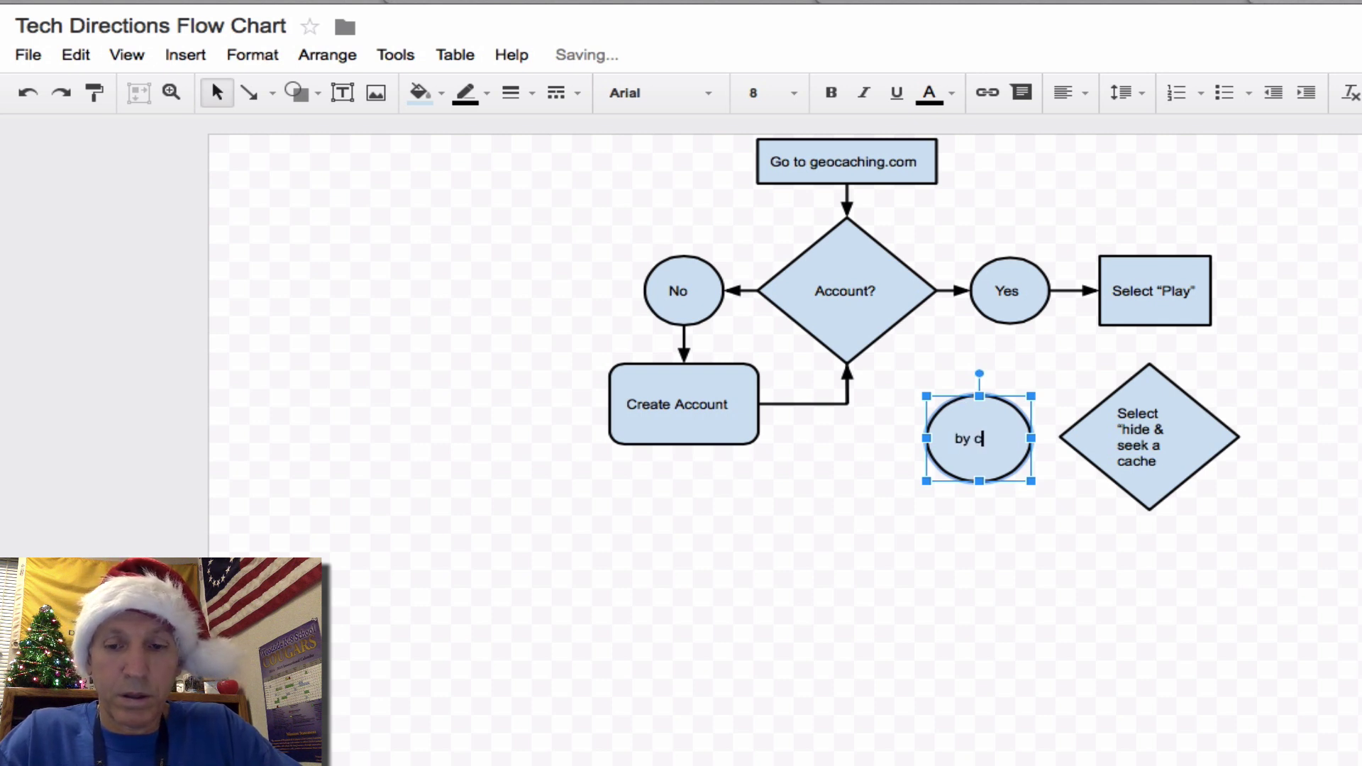
text(oords)
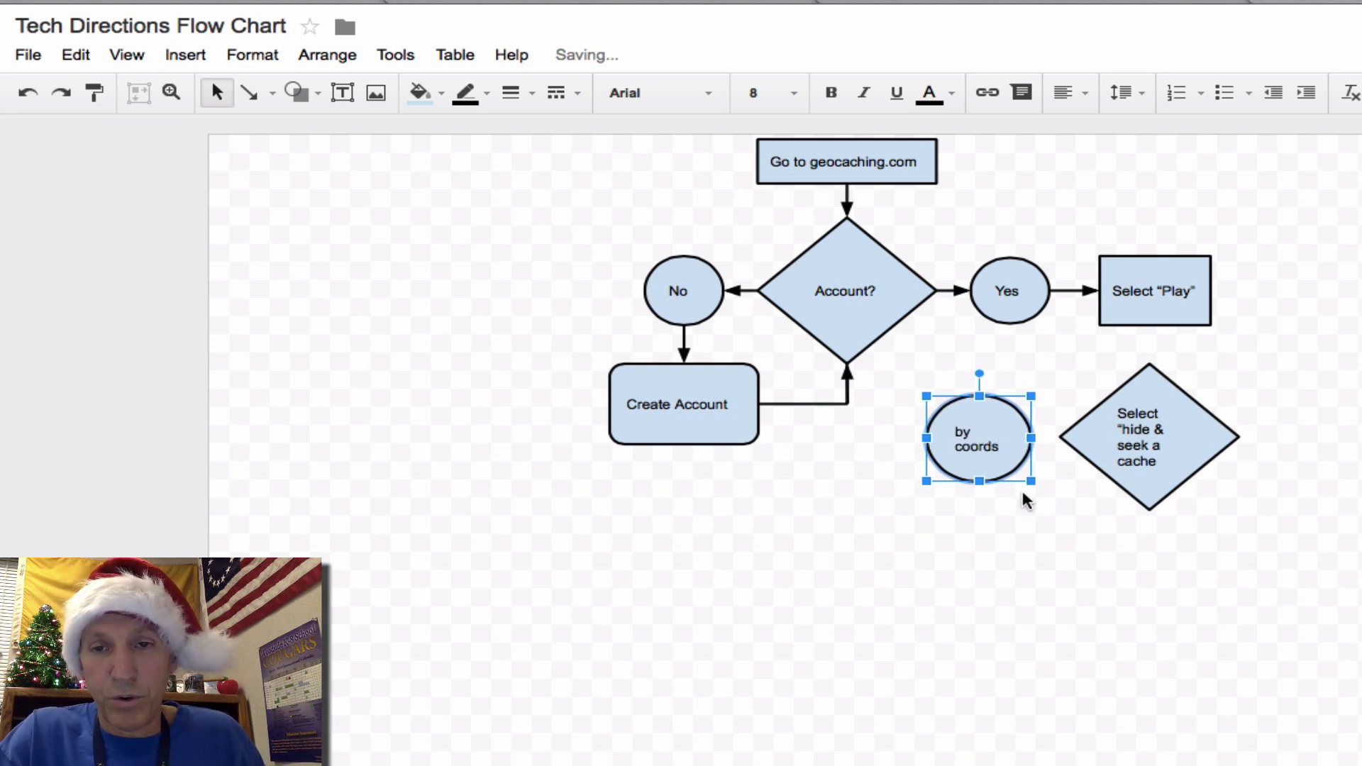
click(781, 321)
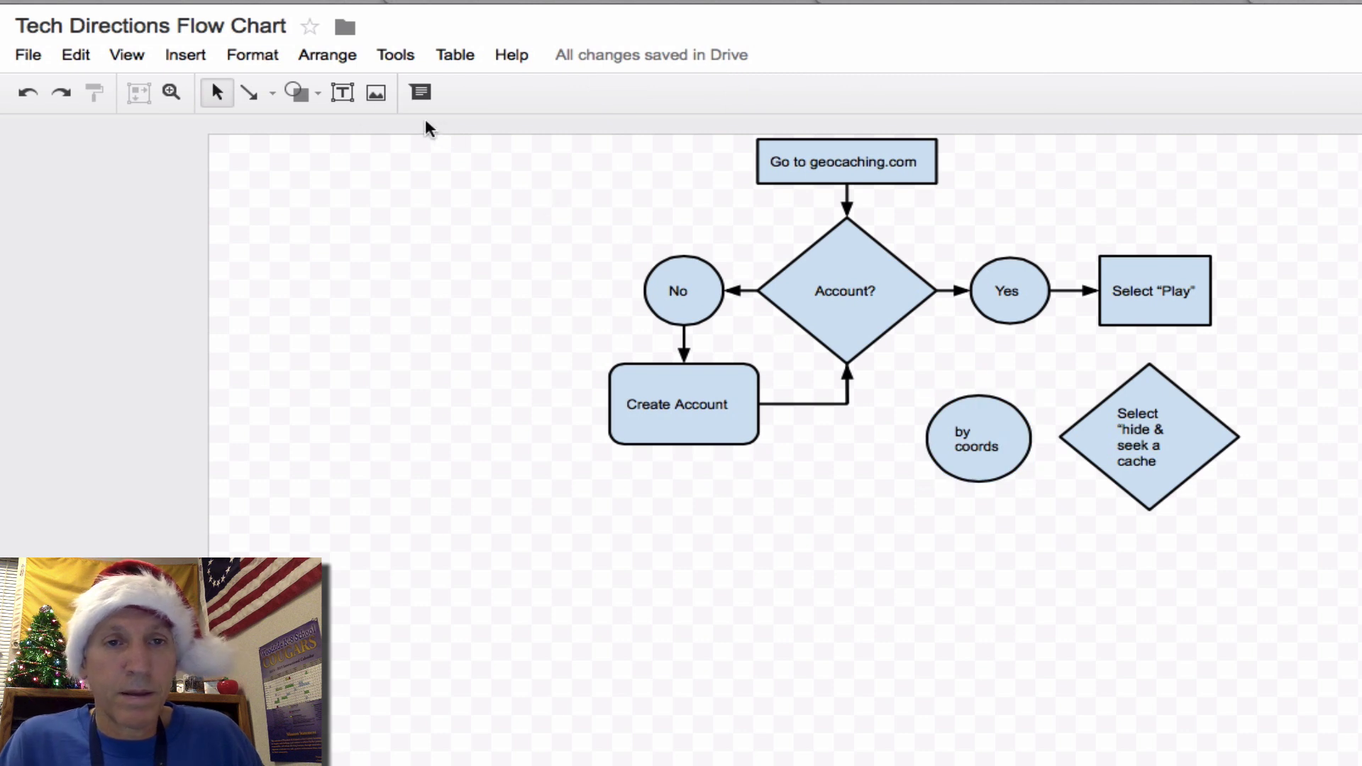
- Draw a flowchart connector circle below the "hide & seek a cache" diamond and set its font size to 8
click(310, 91)
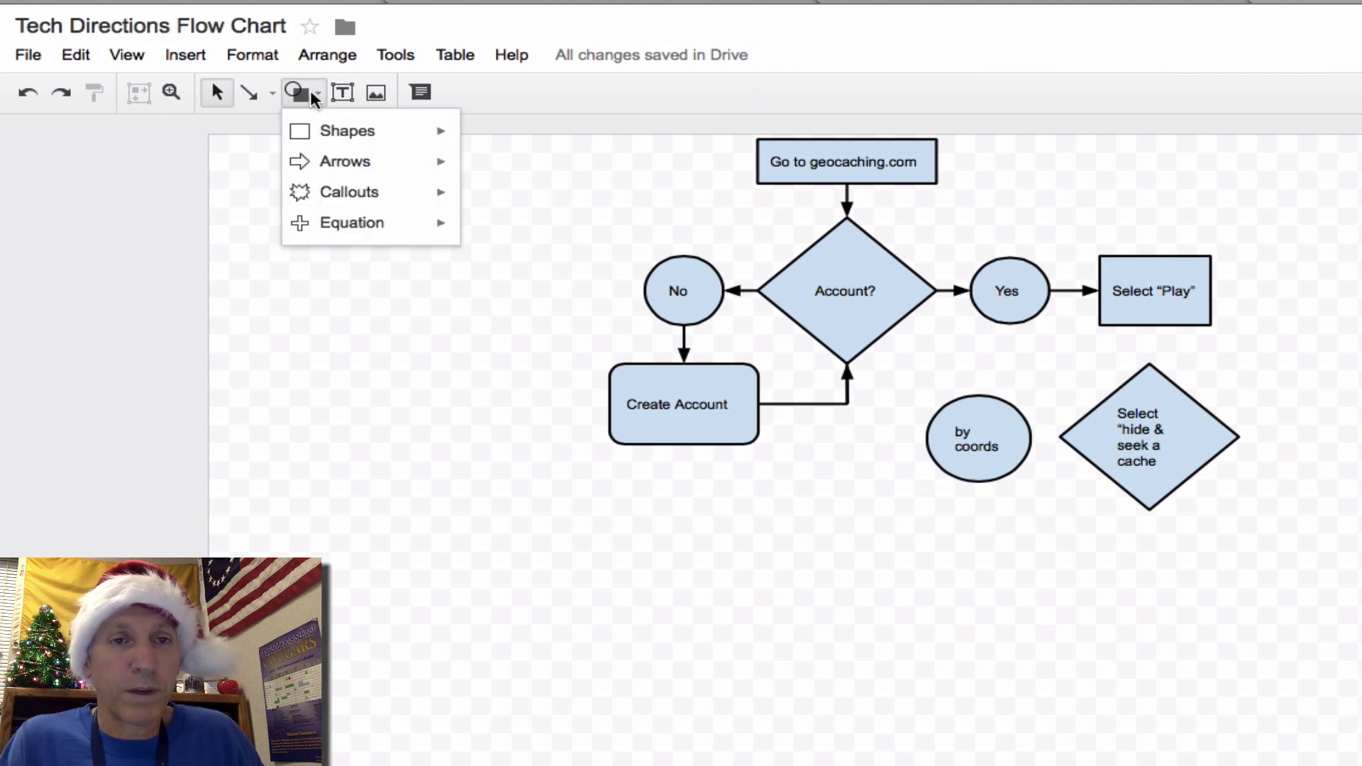
mouse_move(342, 137)
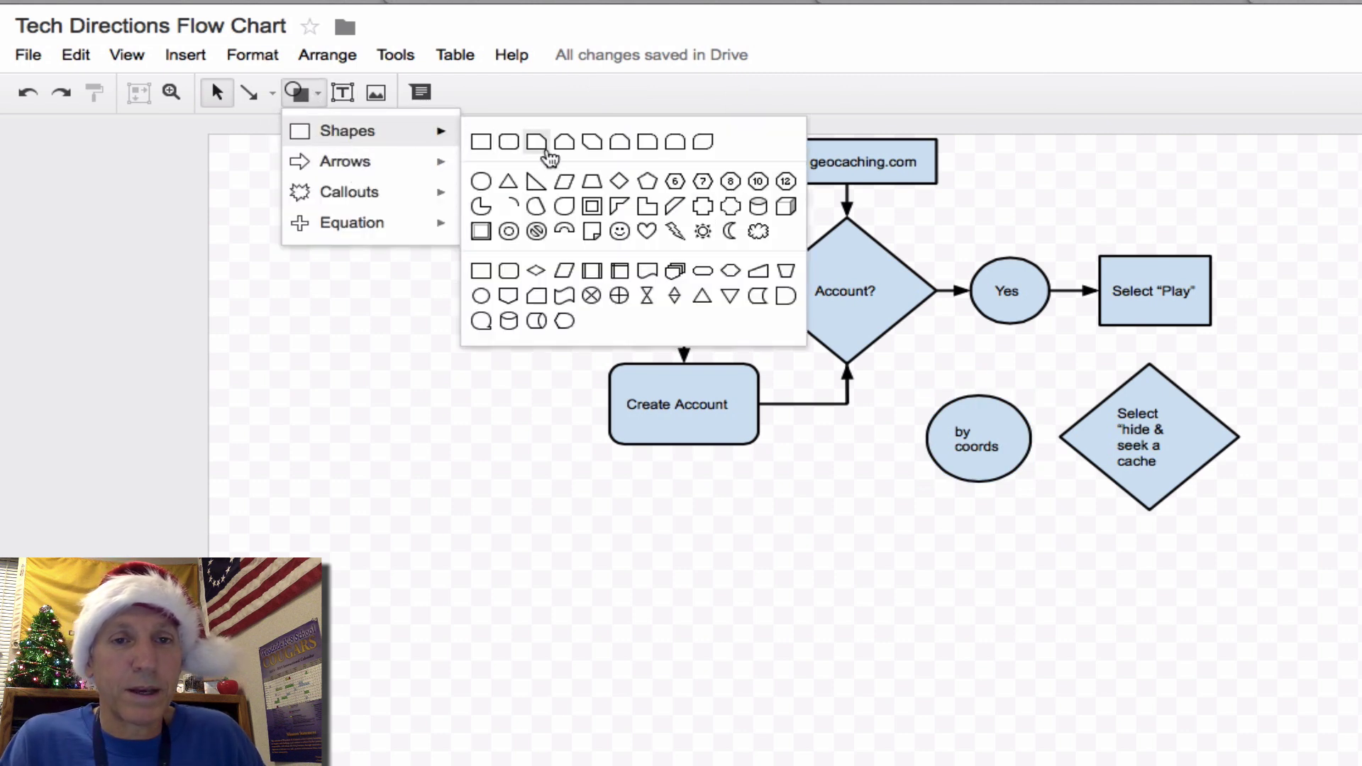
click(480, 296)
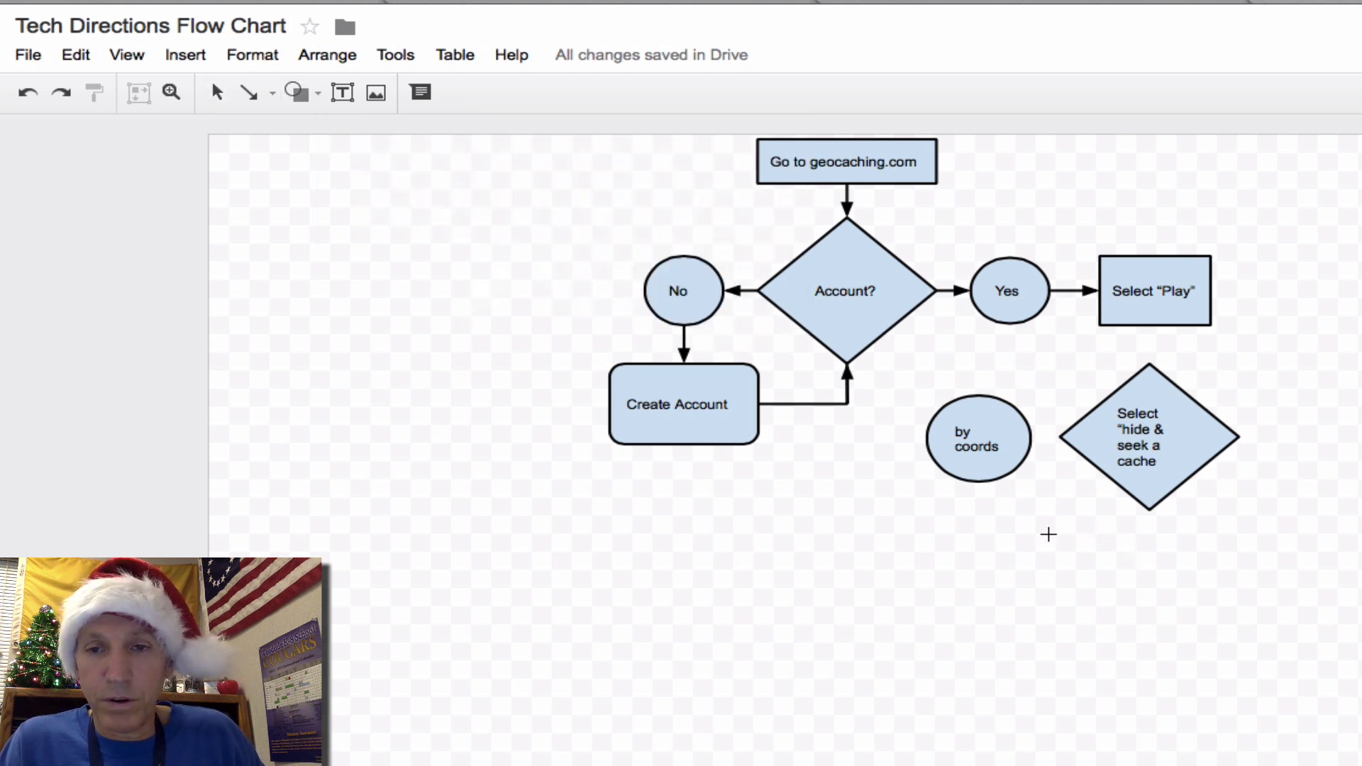
drag(1097, 542, 1190, 622)
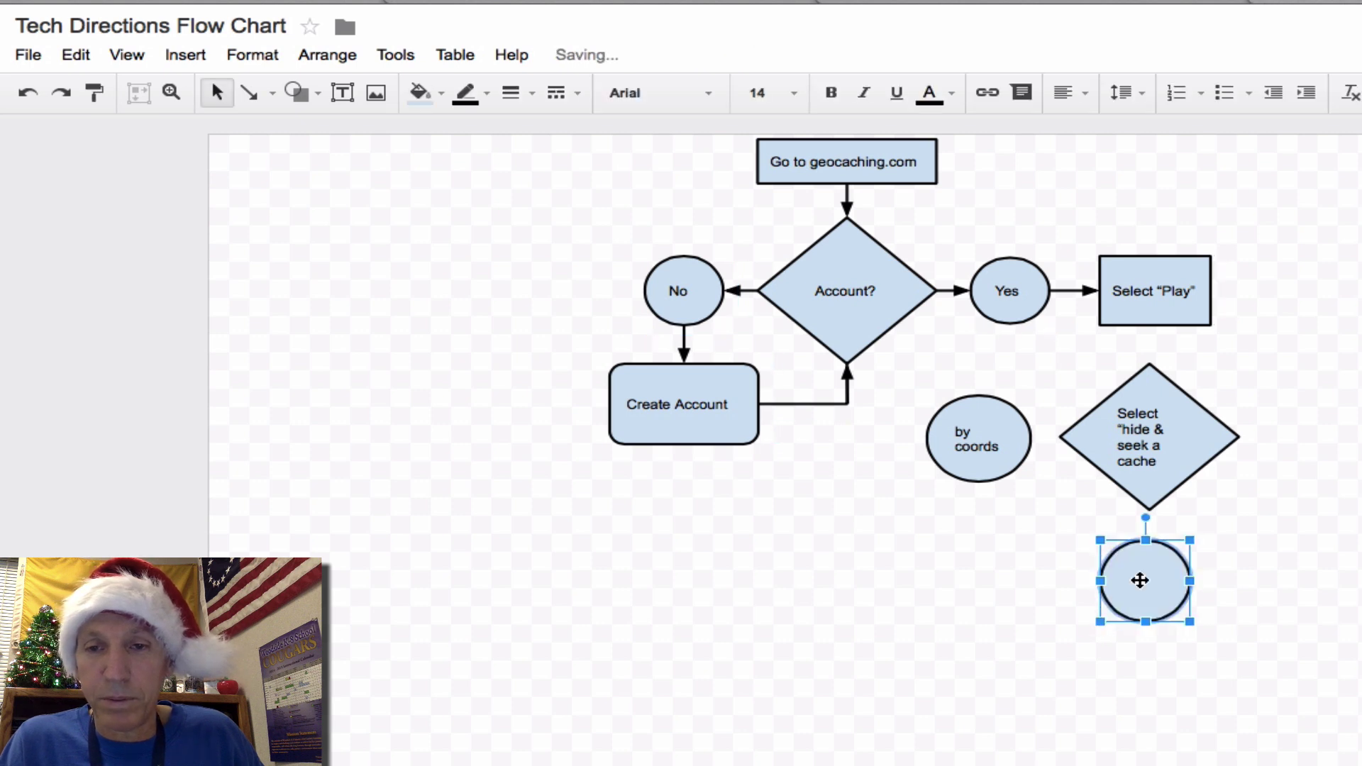
click(794, 94)
click(783, 193)
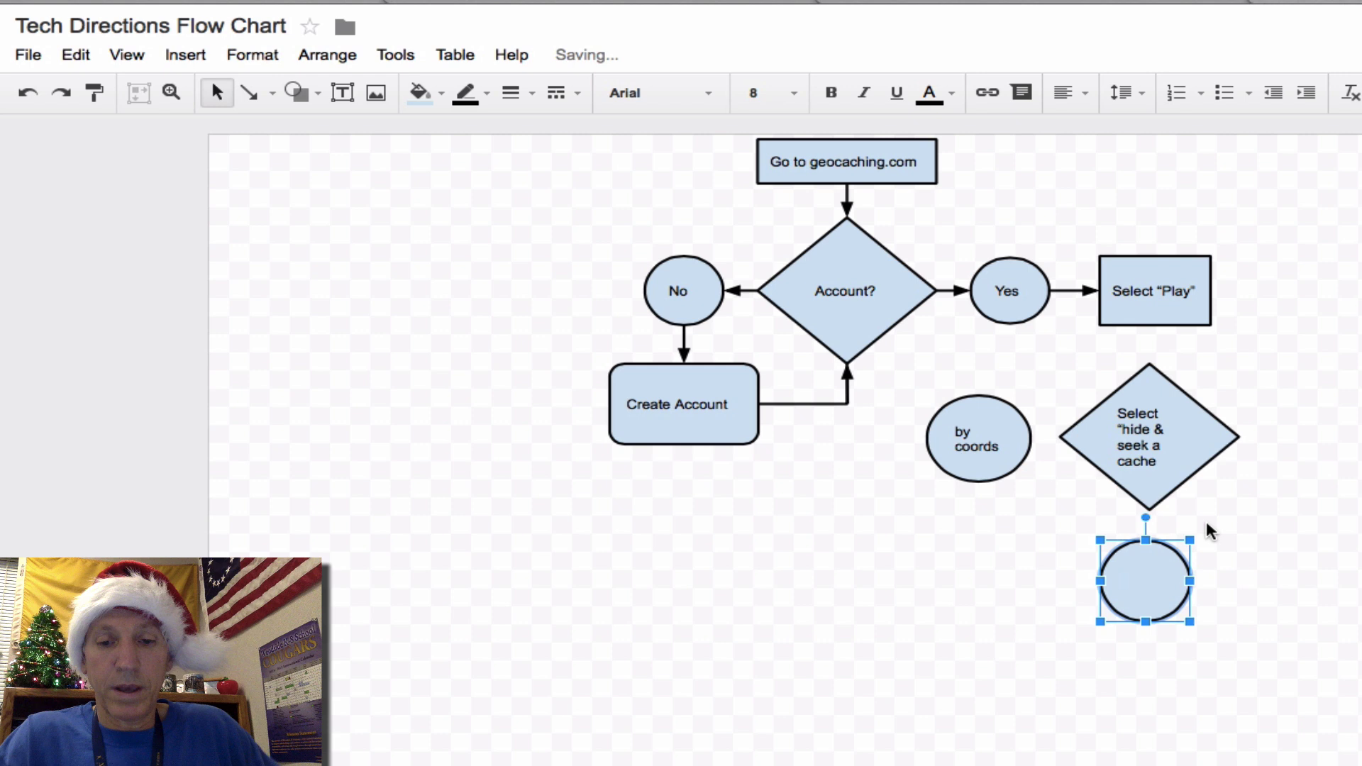
- Label the circle below the "hide & seek a cache" diamond "by postal code"
text(by)
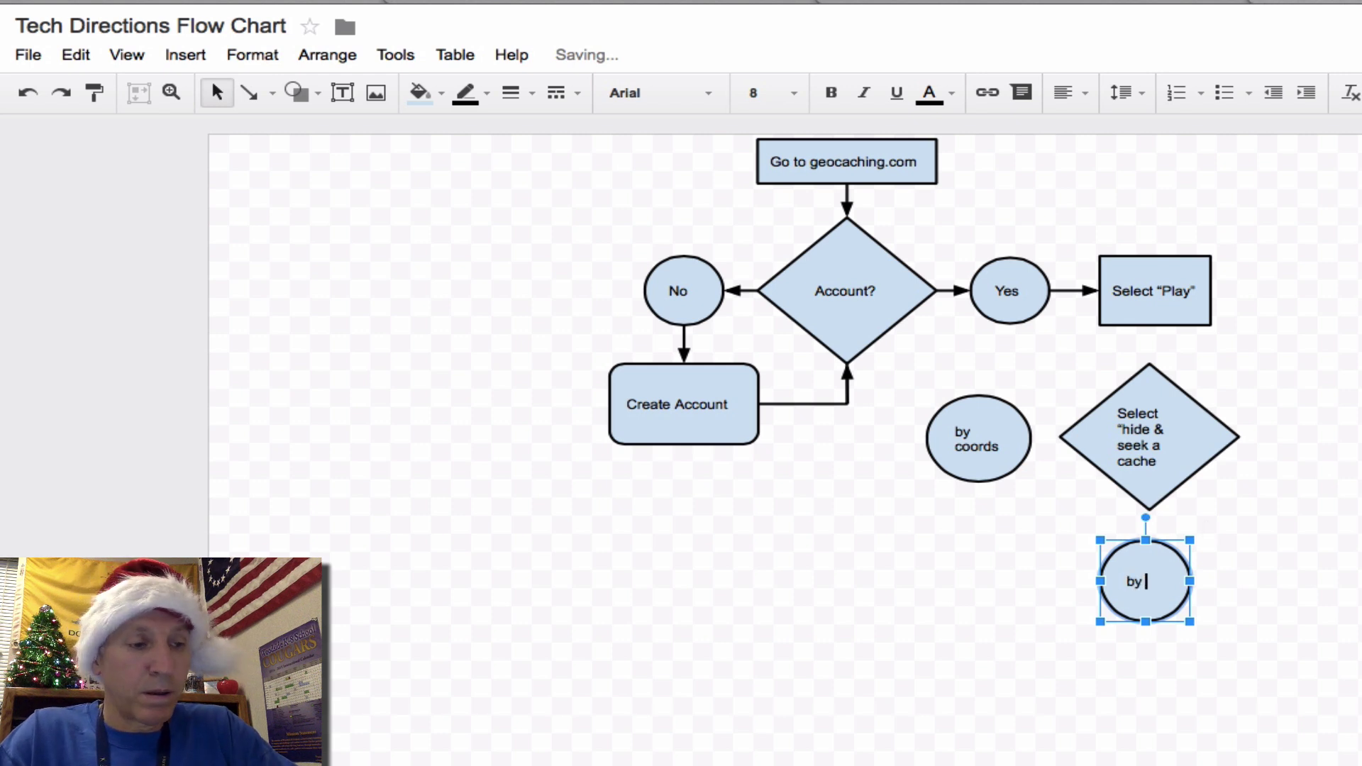
text( posta)
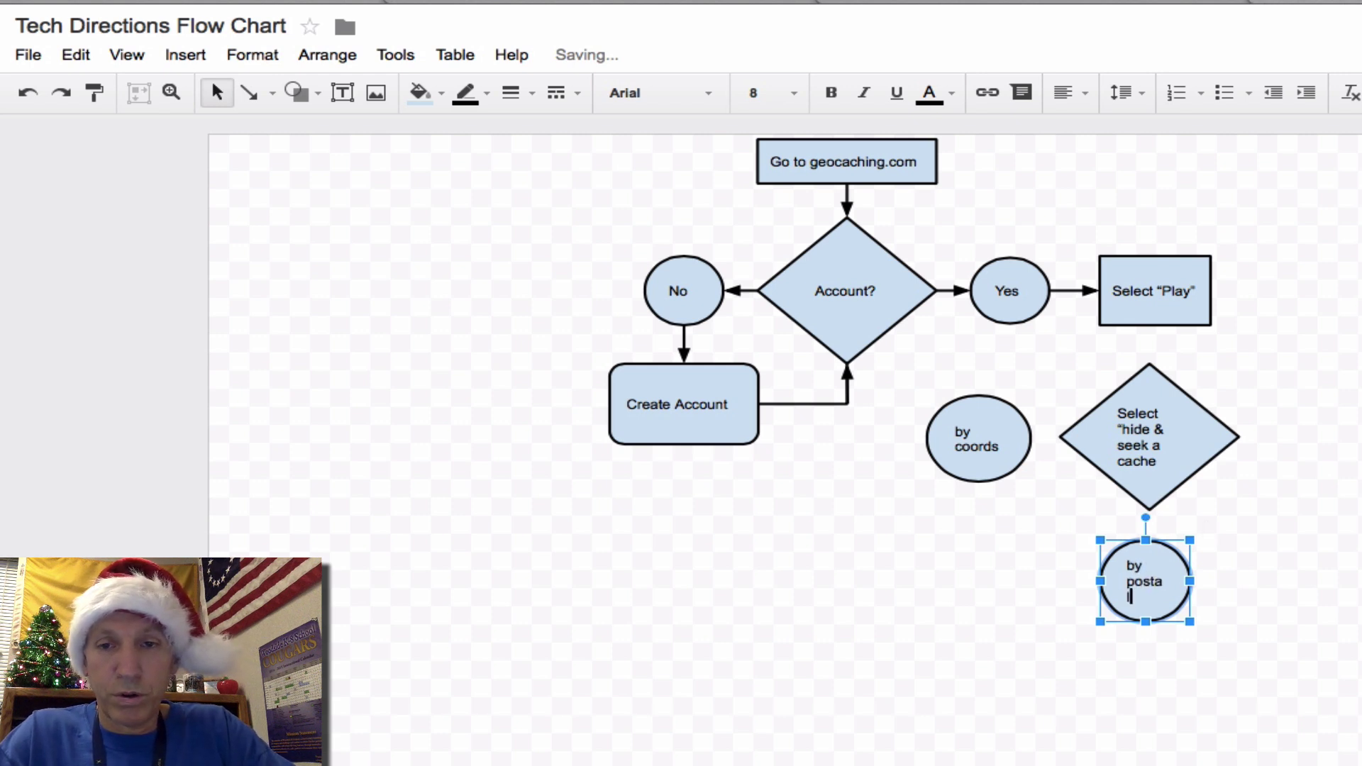
text(l c)
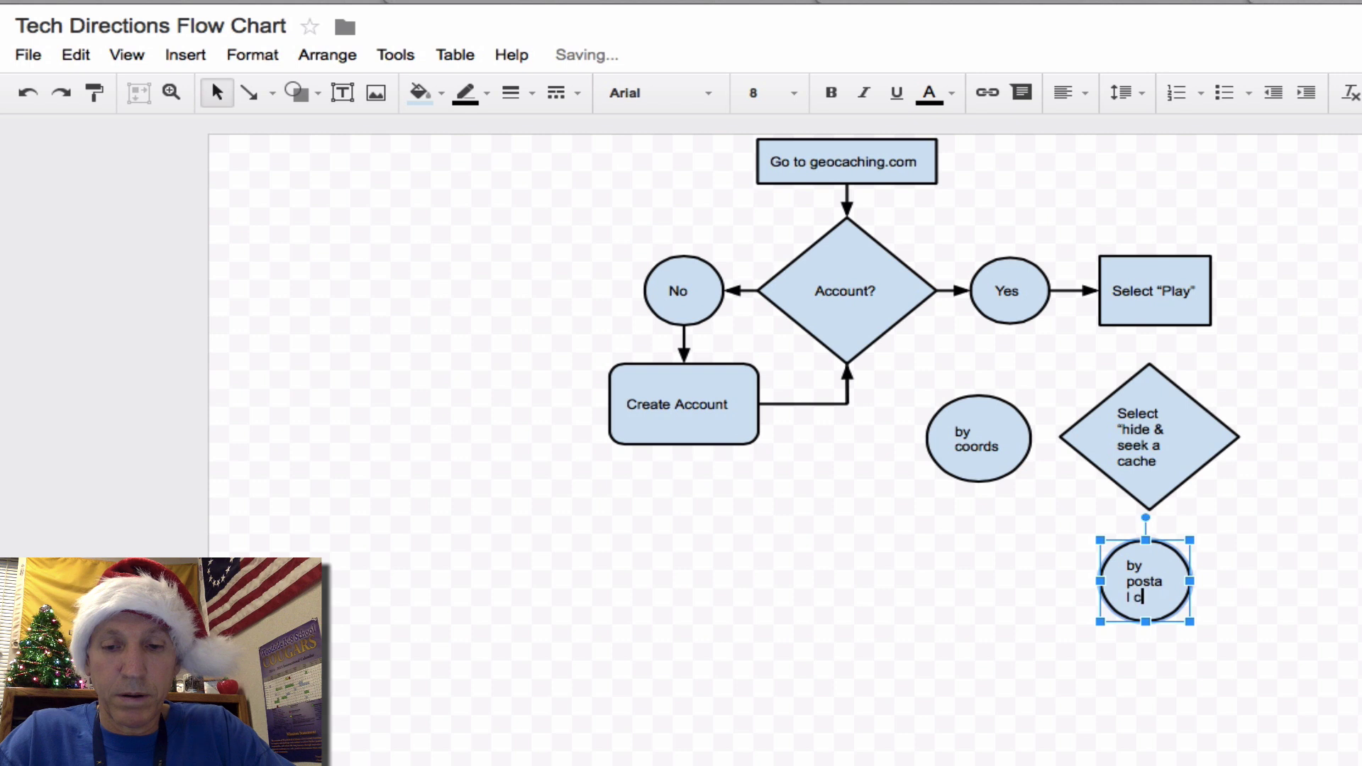
text(ode)
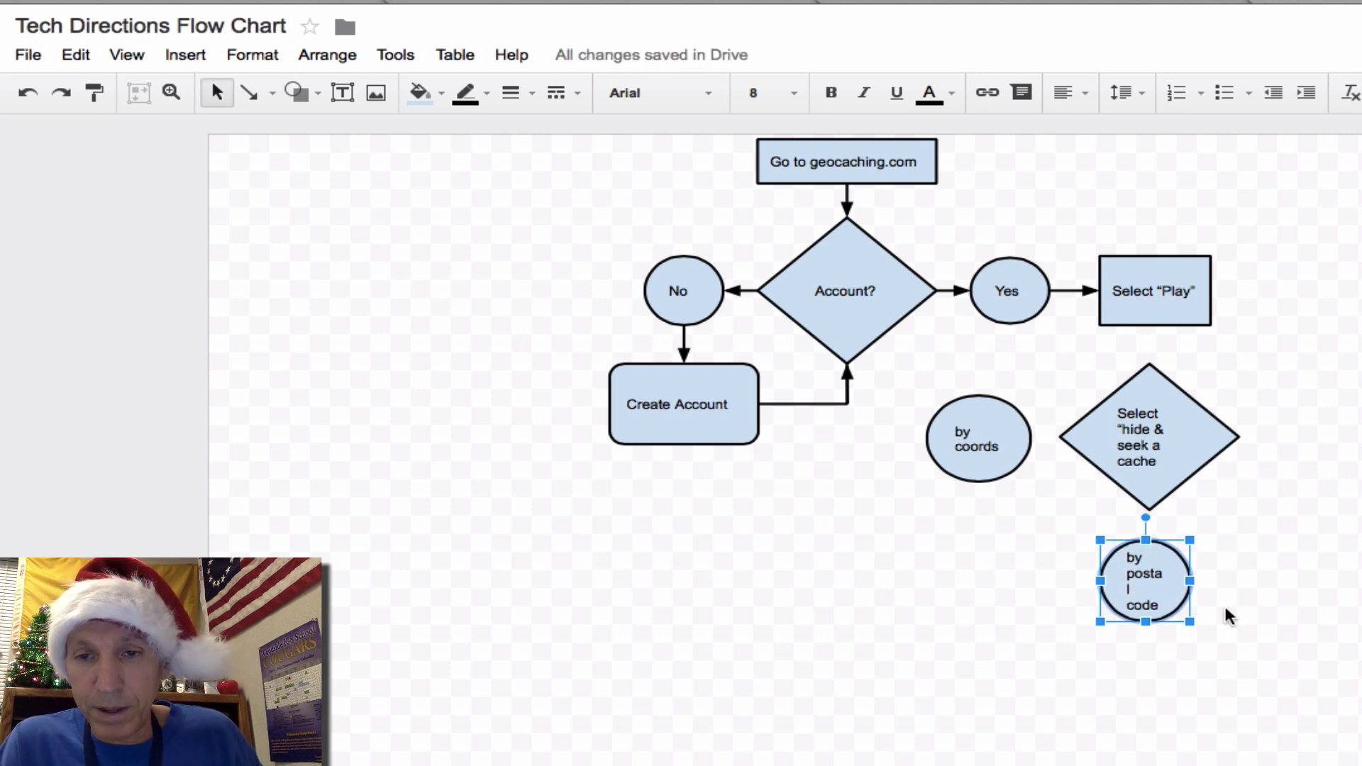
- Enlarge the "by postal code" circle until the word "postal" fits on one line
drag(1190, 623, 1196, 626)
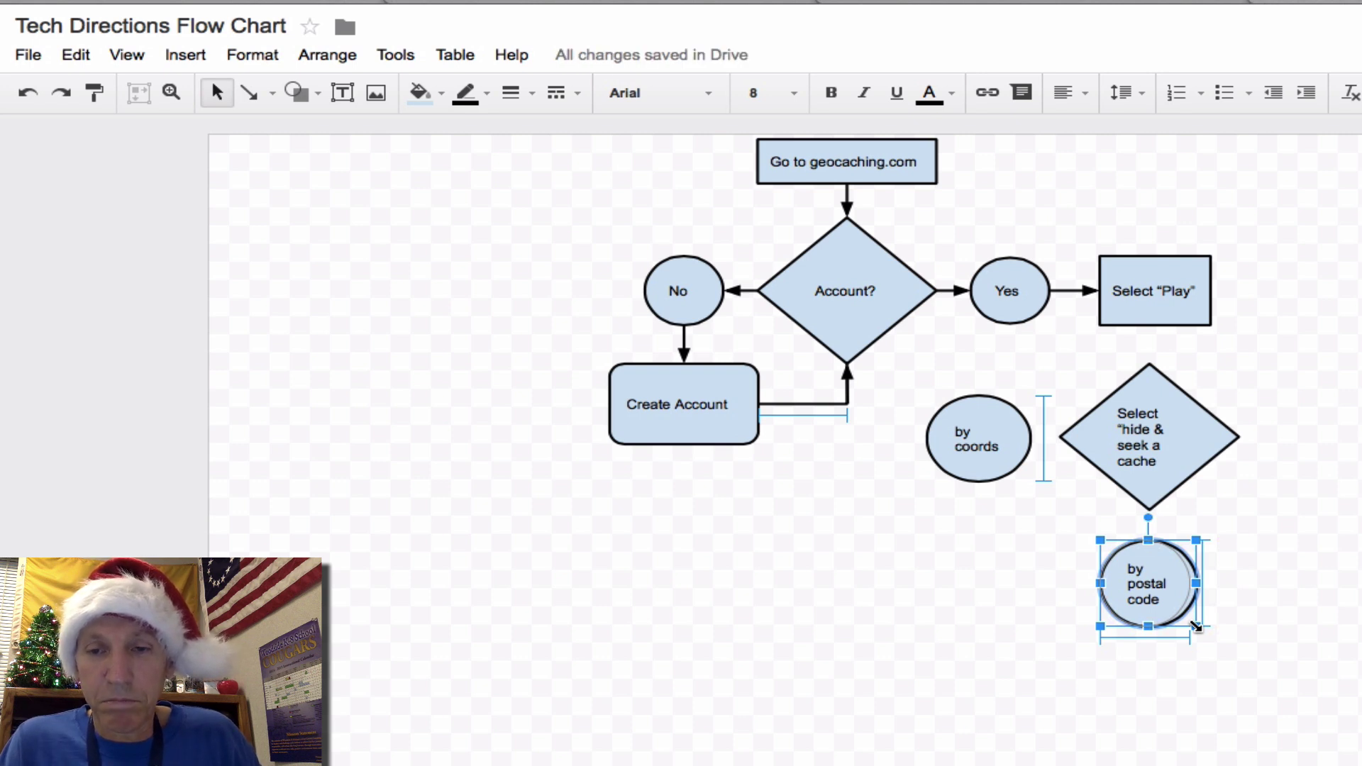
drag(1196, 626, 1192, 627)
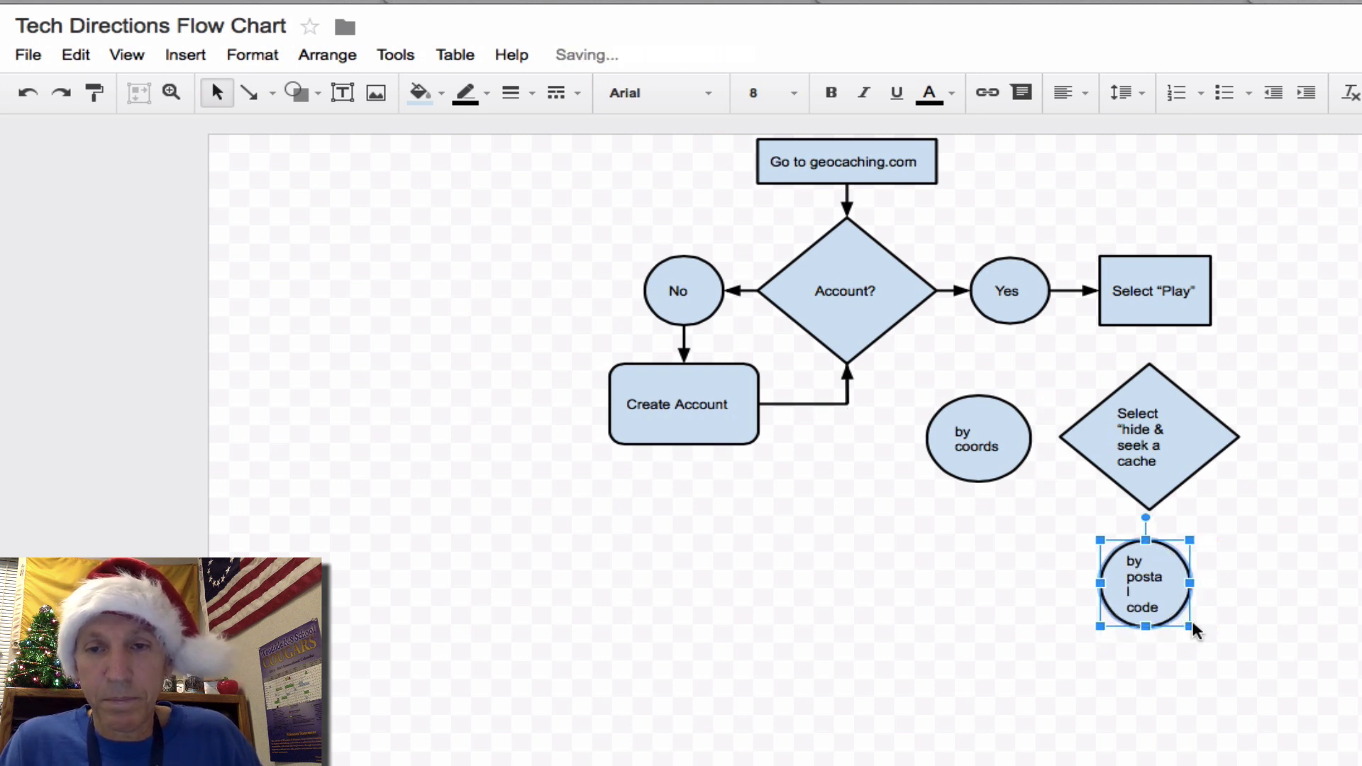
click(1038, 564)
click(1174, 602)
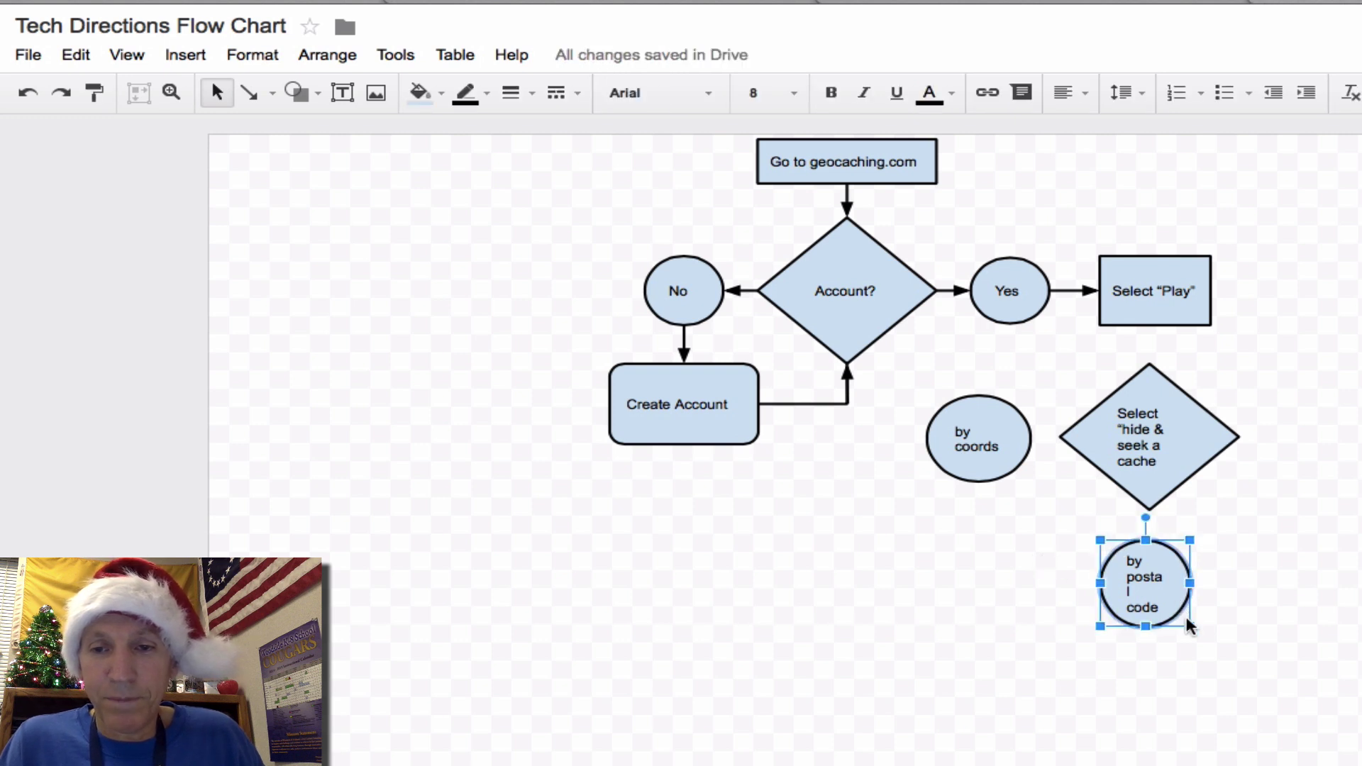
drag(1195, 629, 1210, 632)
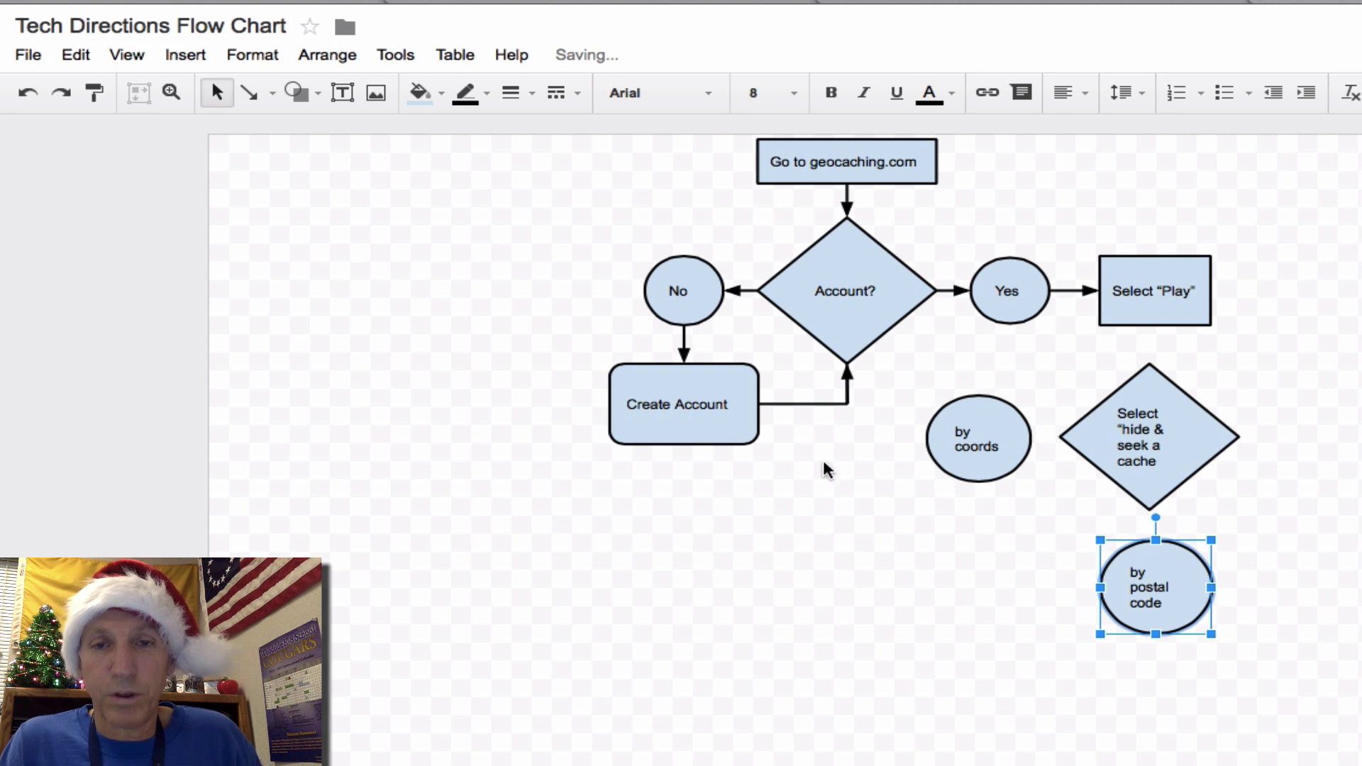
- Draw a flowchart connector circle to the right of the "hide & seek a cache" diamond and set its font size to 8
click(445, 240)
click(314, 93)
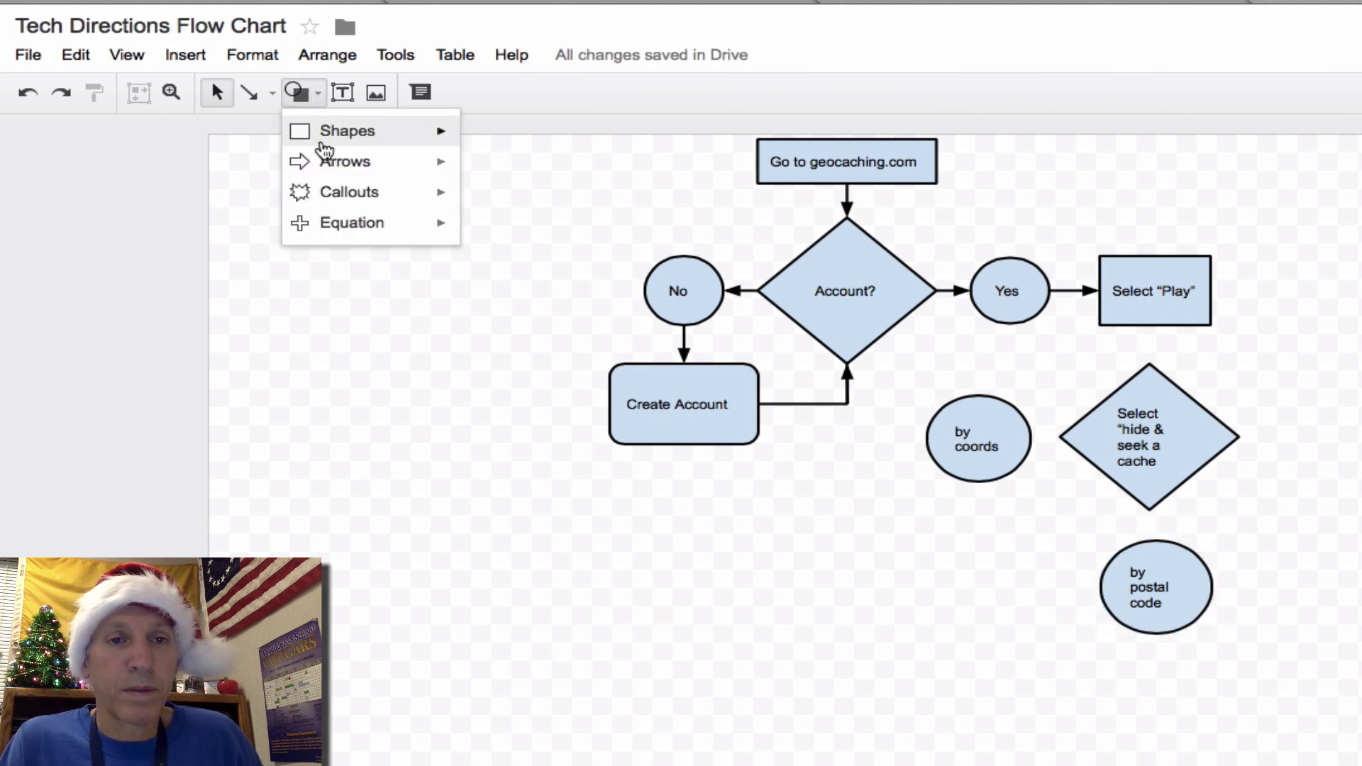
mouse_move(392, 142)
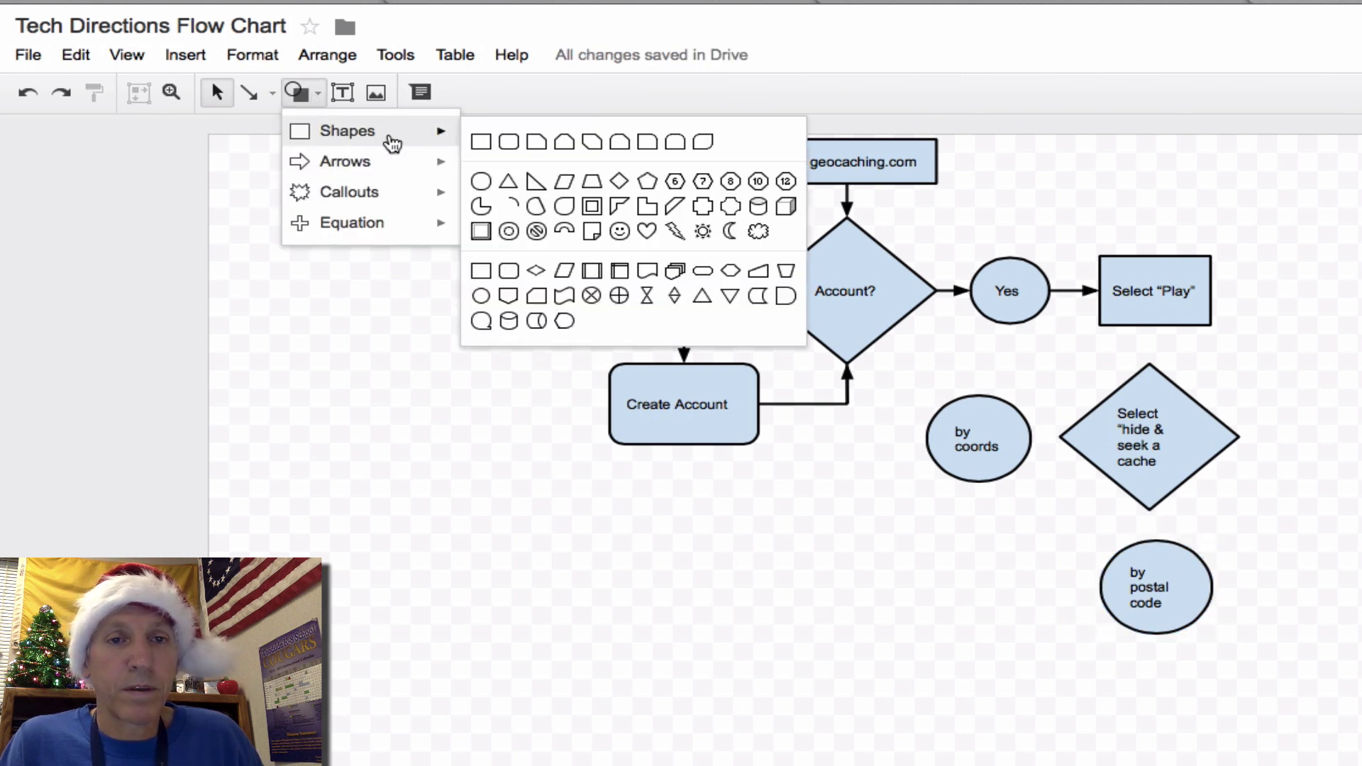
click(481, 296)
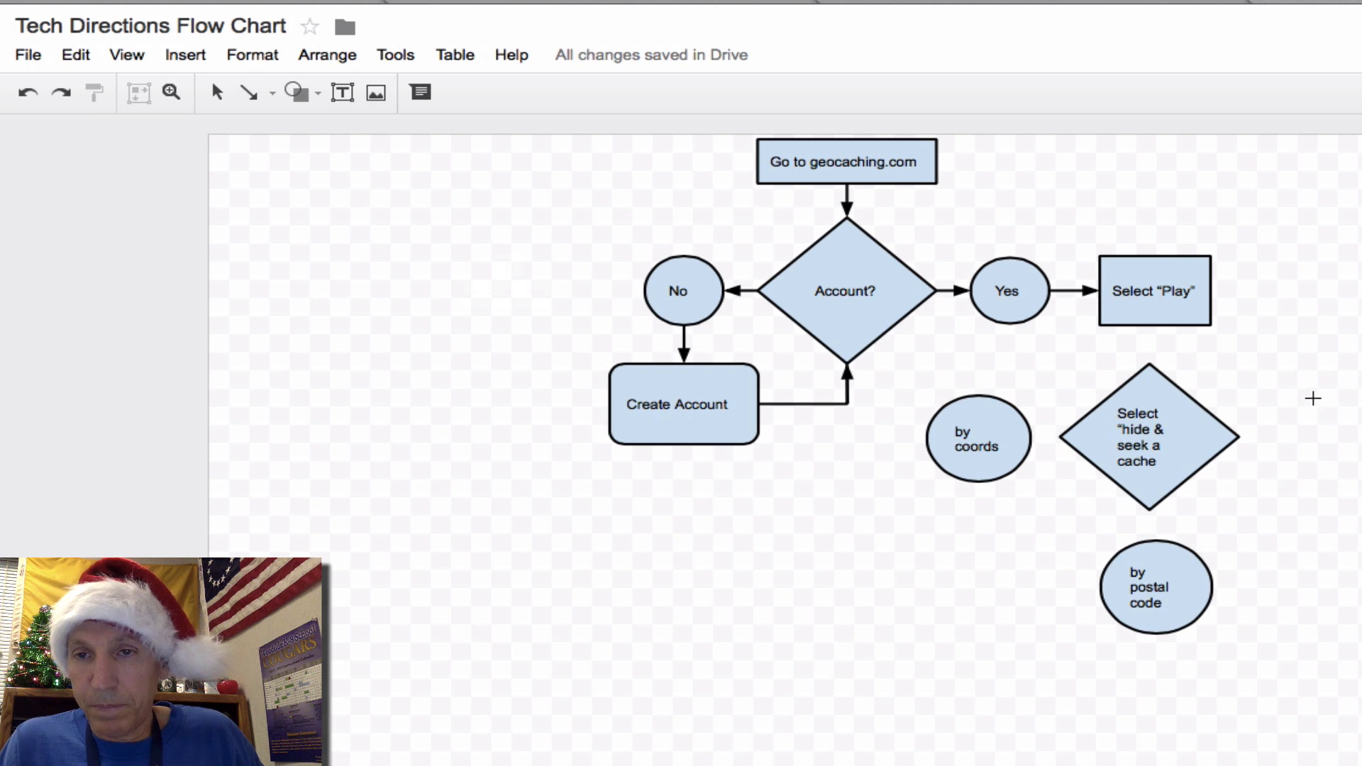
drag(1313, 398, 1359, 485)
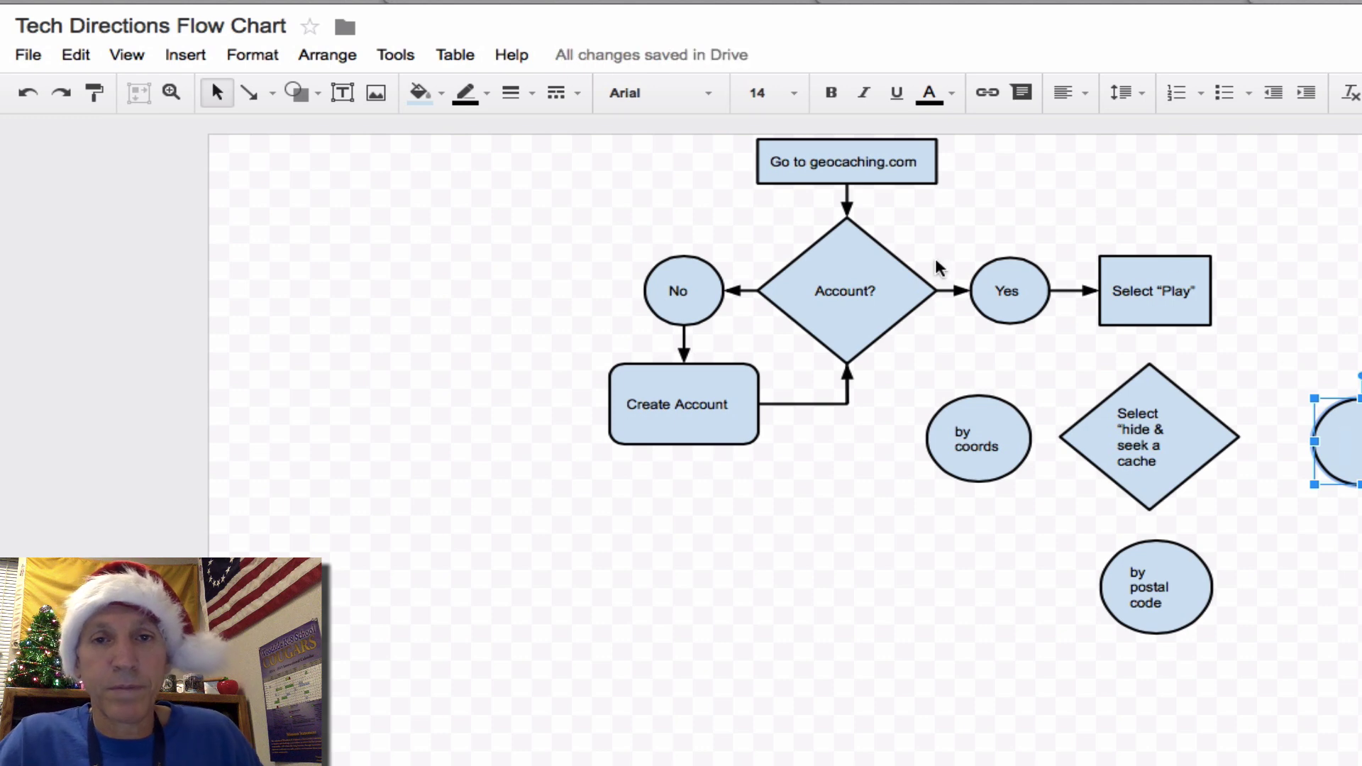
click(790, 93)
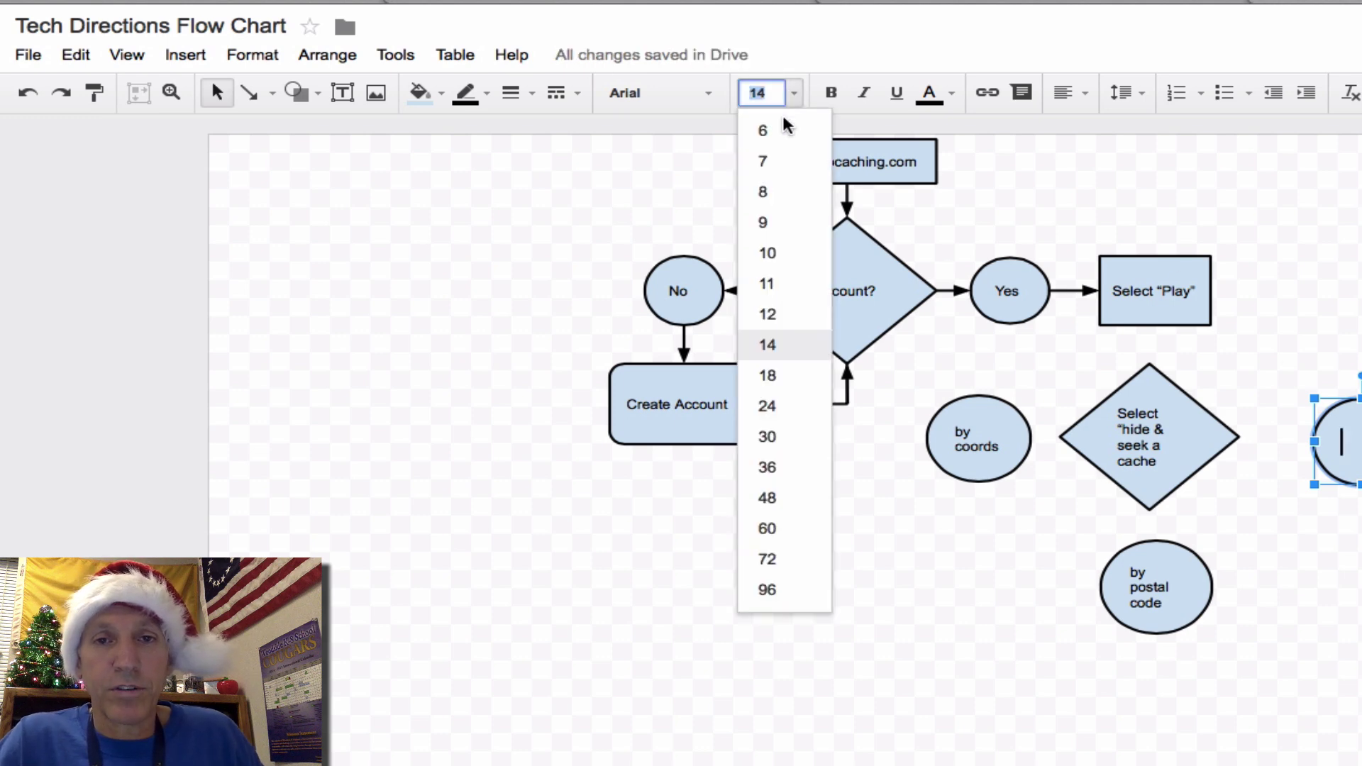
click(789, 195)
- Label the circle to the right of the diamond "by address", with "address" on a second line
text(by)
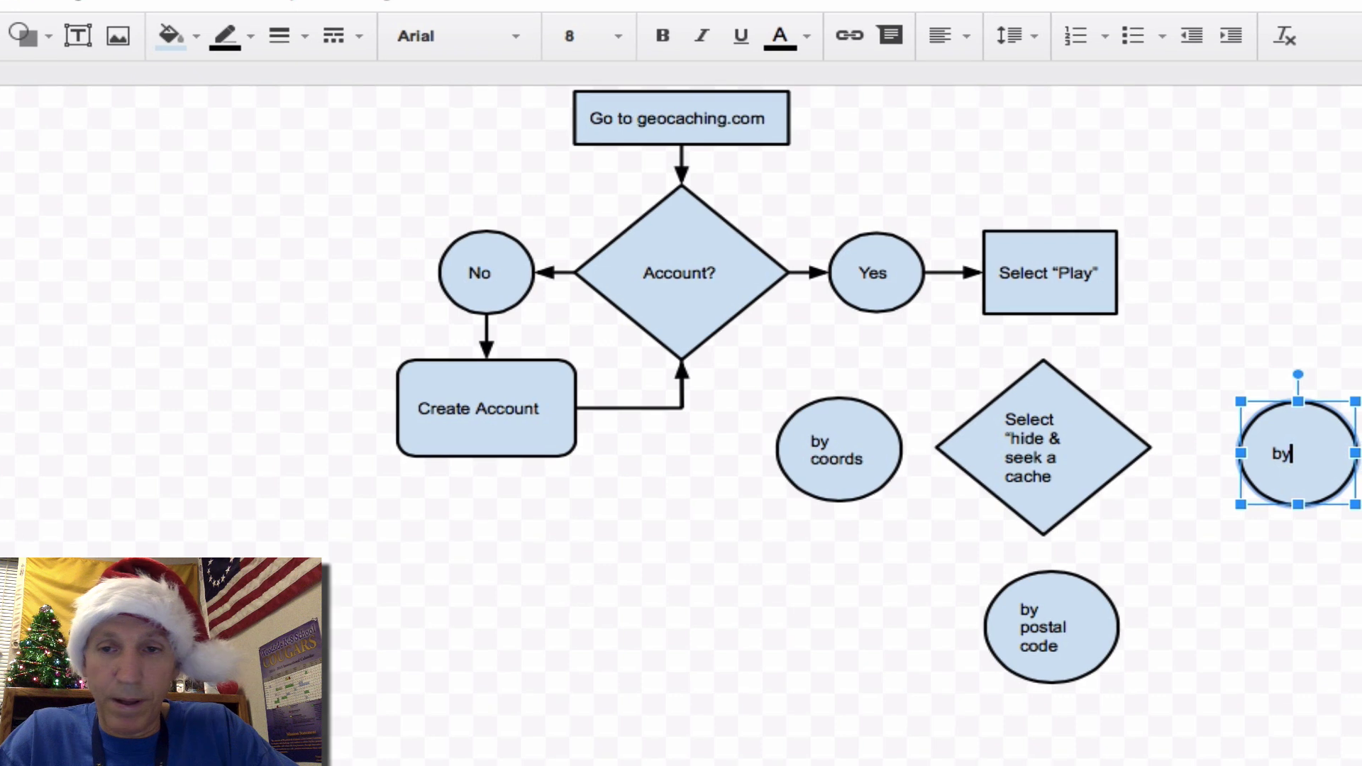
key(Return)
text(a)
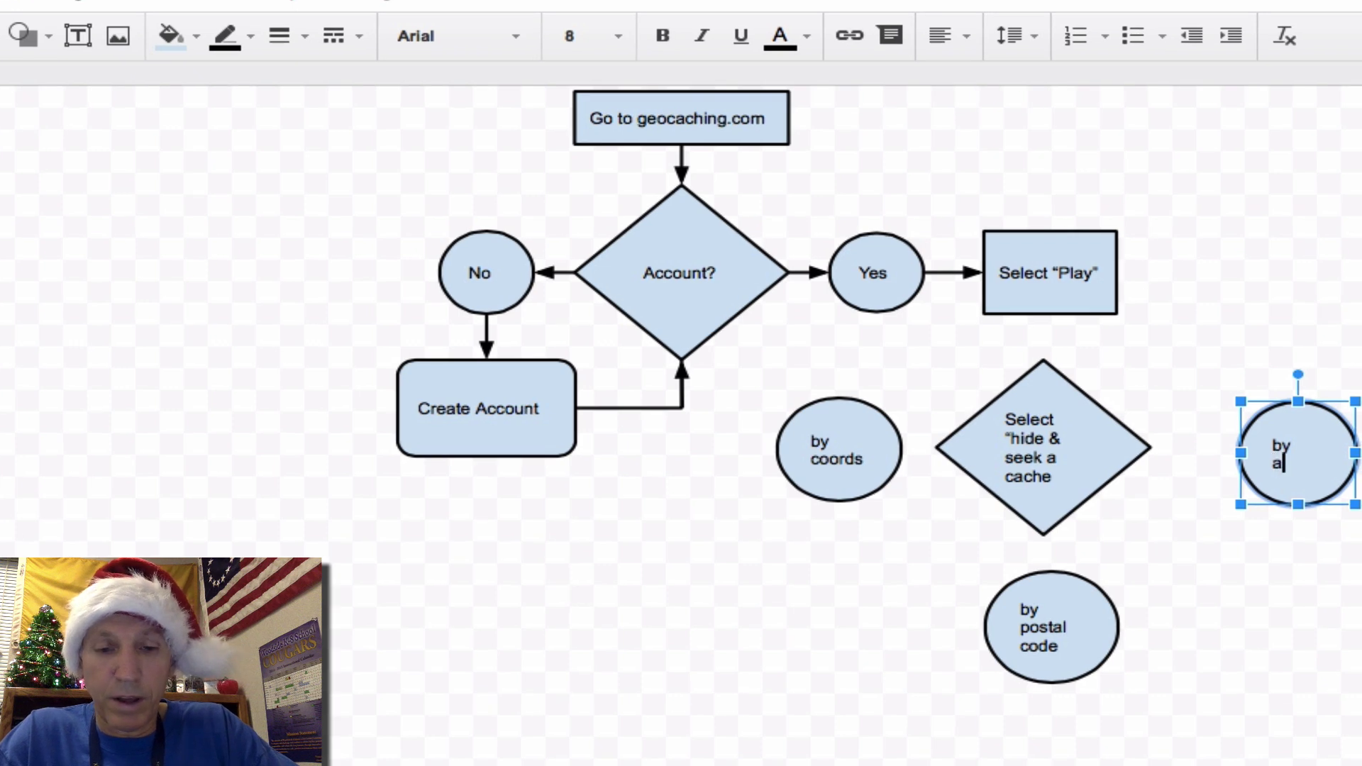
text(dre)
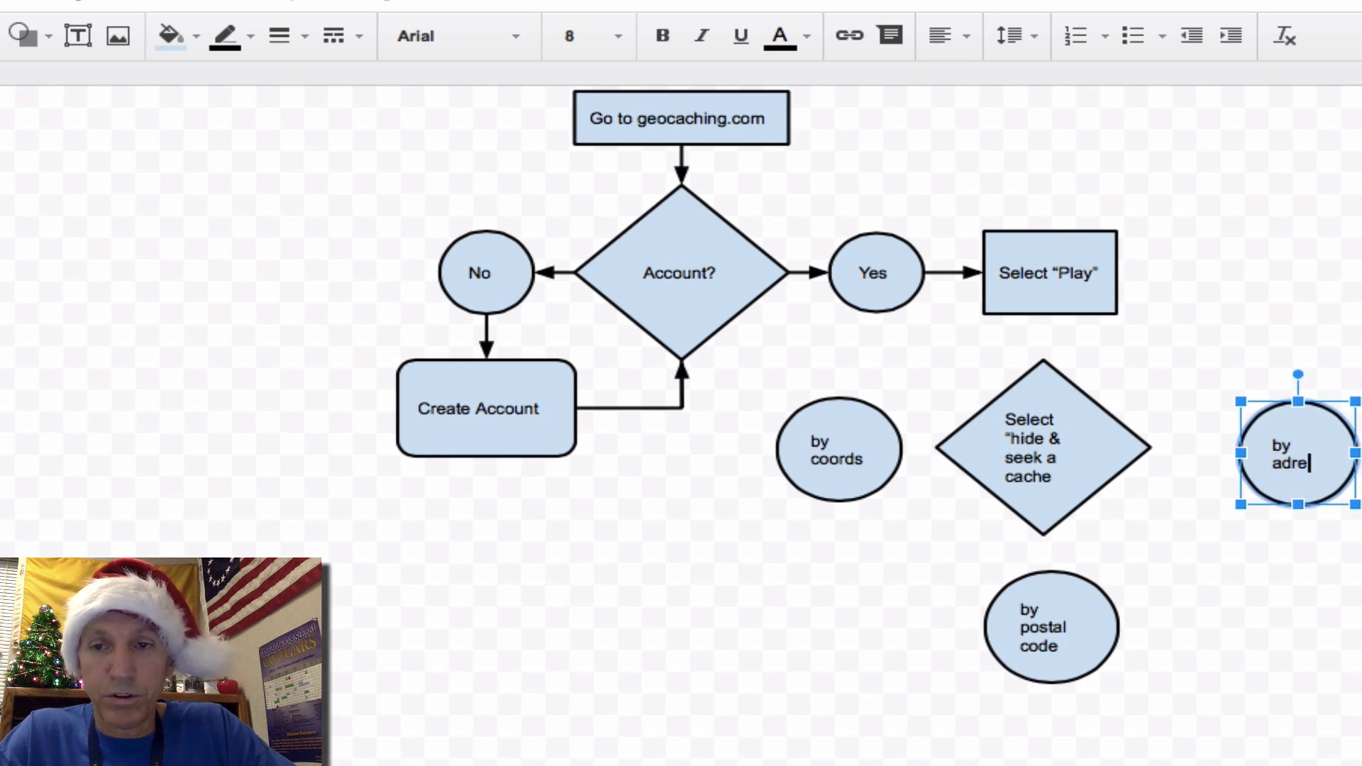
text(ss)
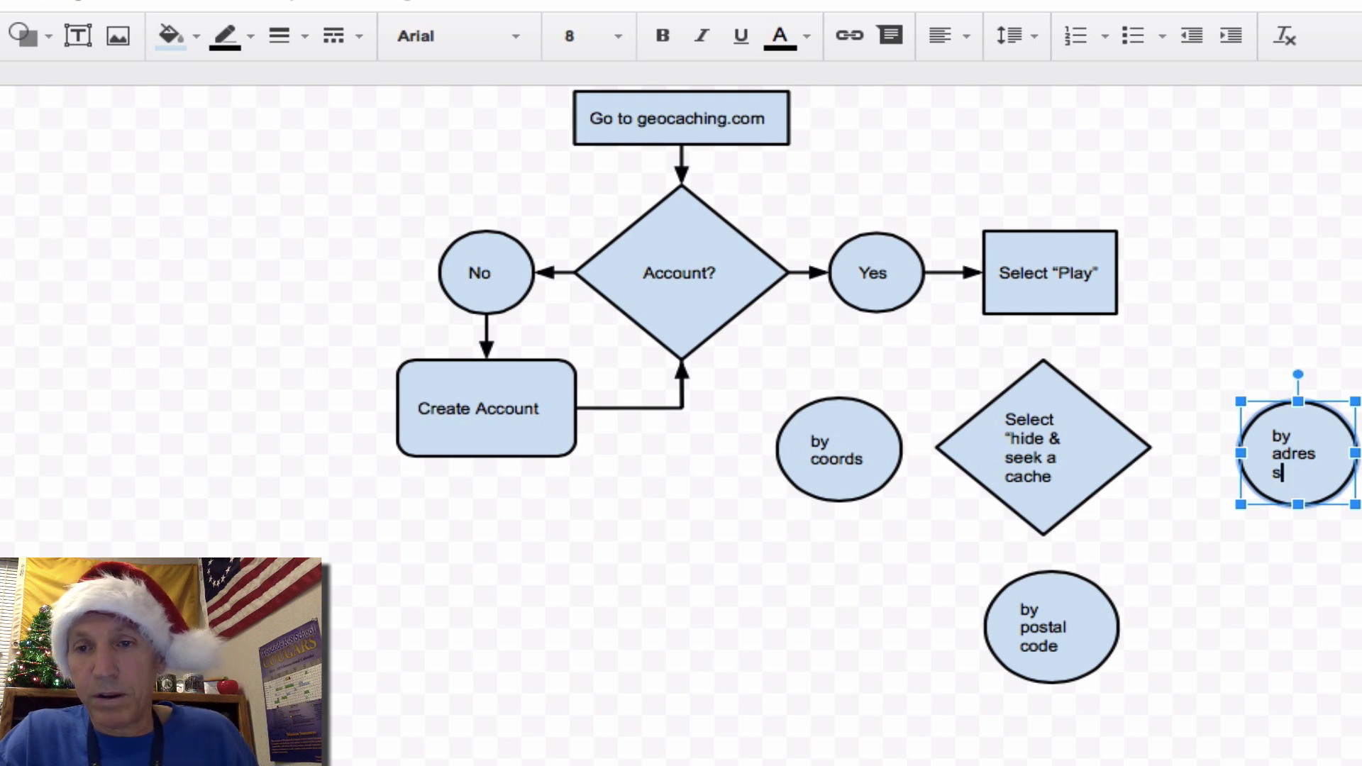
click(1284, 454)
text(d)
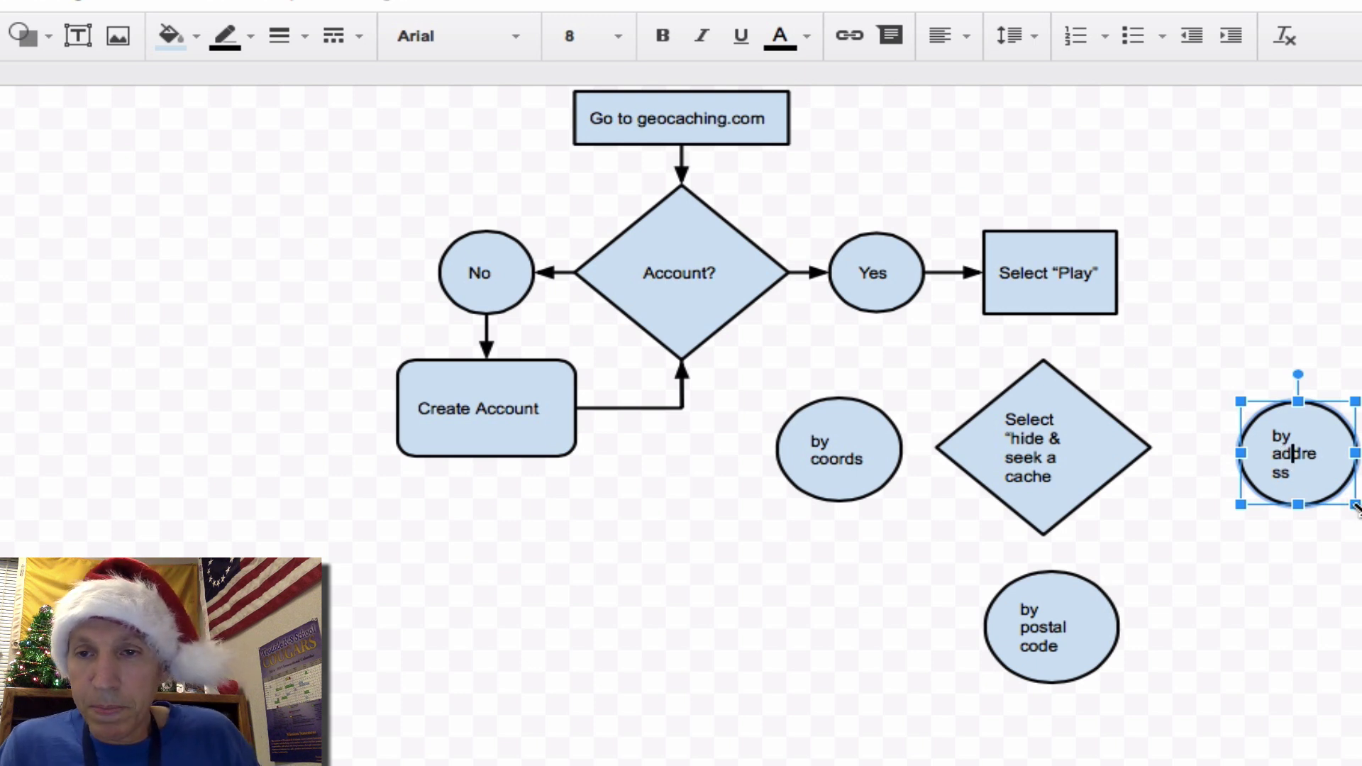
- Enlarge the "by address" circle to fit its label, and align it and the "by postal code" circle with the centre of the "hide & seek a cache" diamond
mouse_move(1356, 504)
mouse_down()
mouse_move(1360, 534)
mouse_move(1361, 520)
mouse_up()
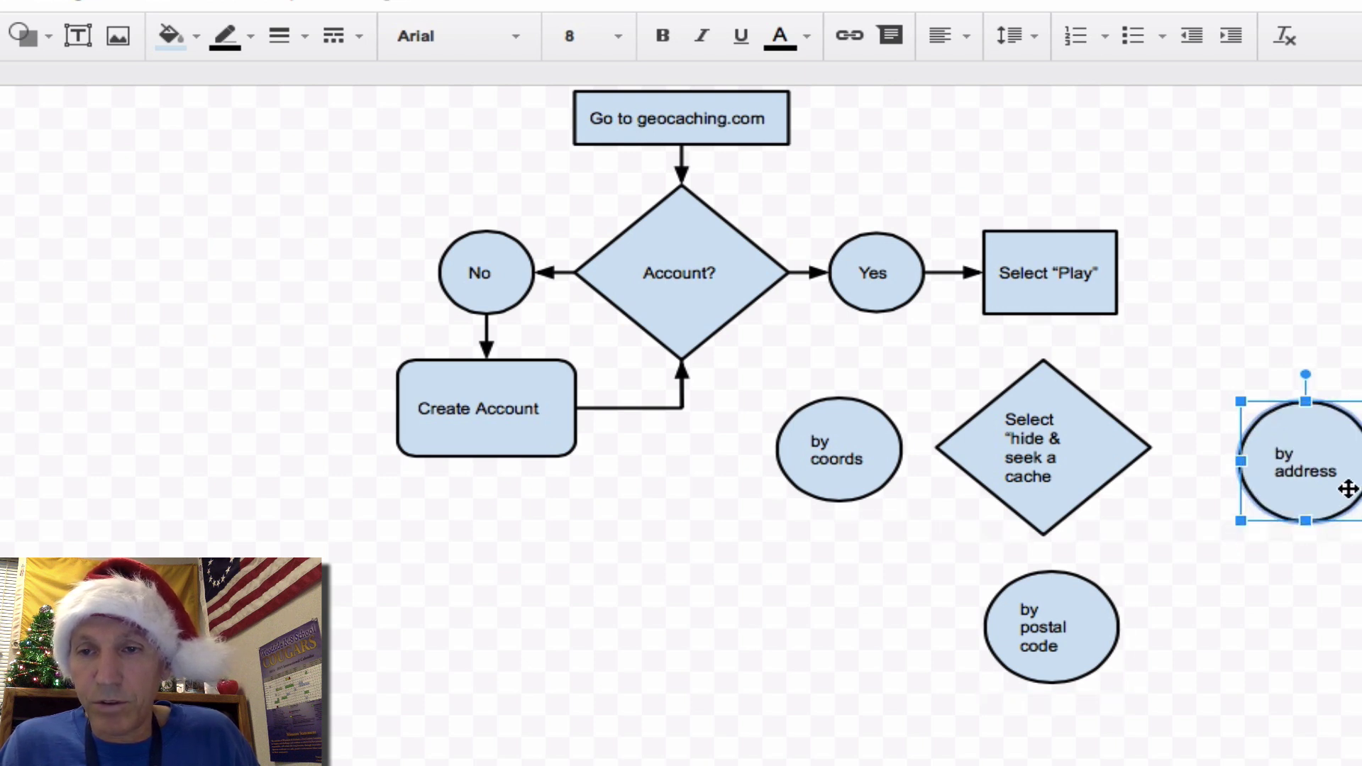
drag(1343, 466, 1342, 454)
click(1108, 620)
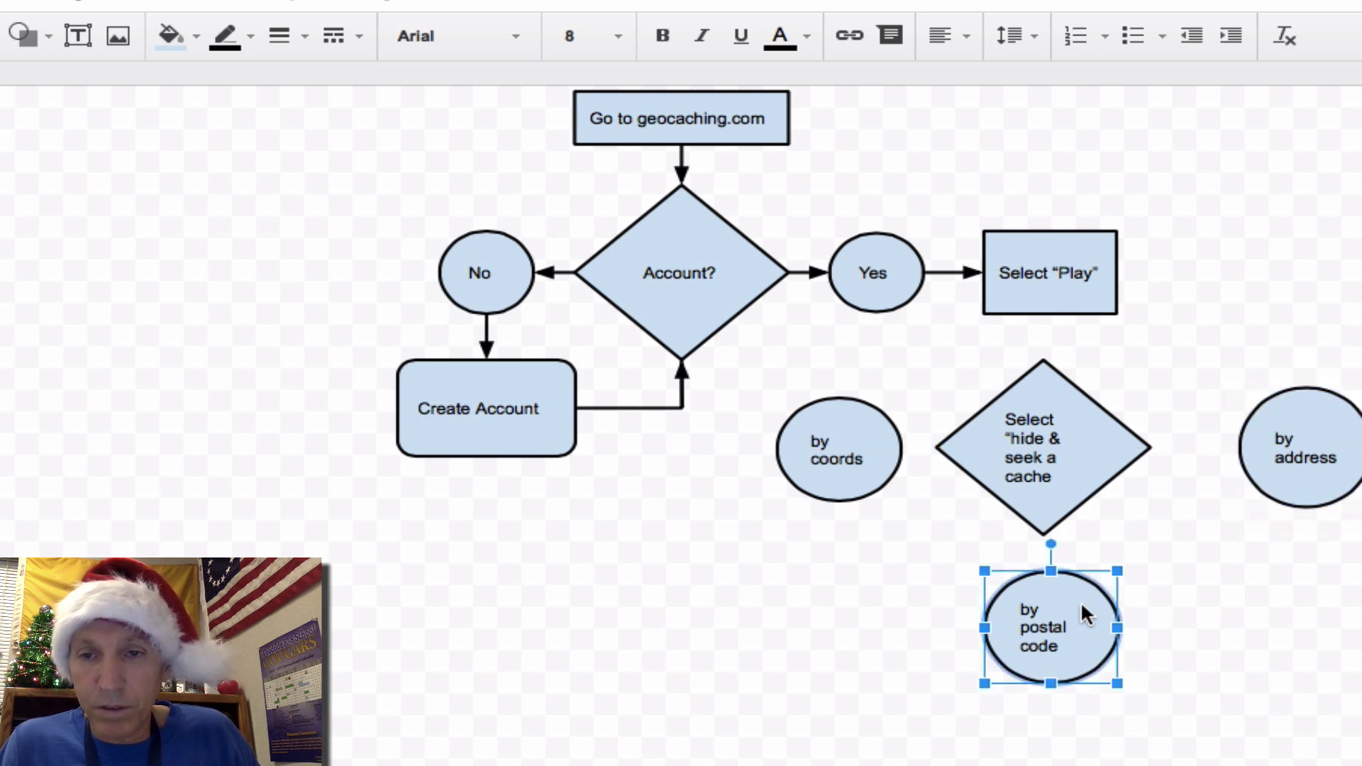
drag(1086, 614, 1078, 615)
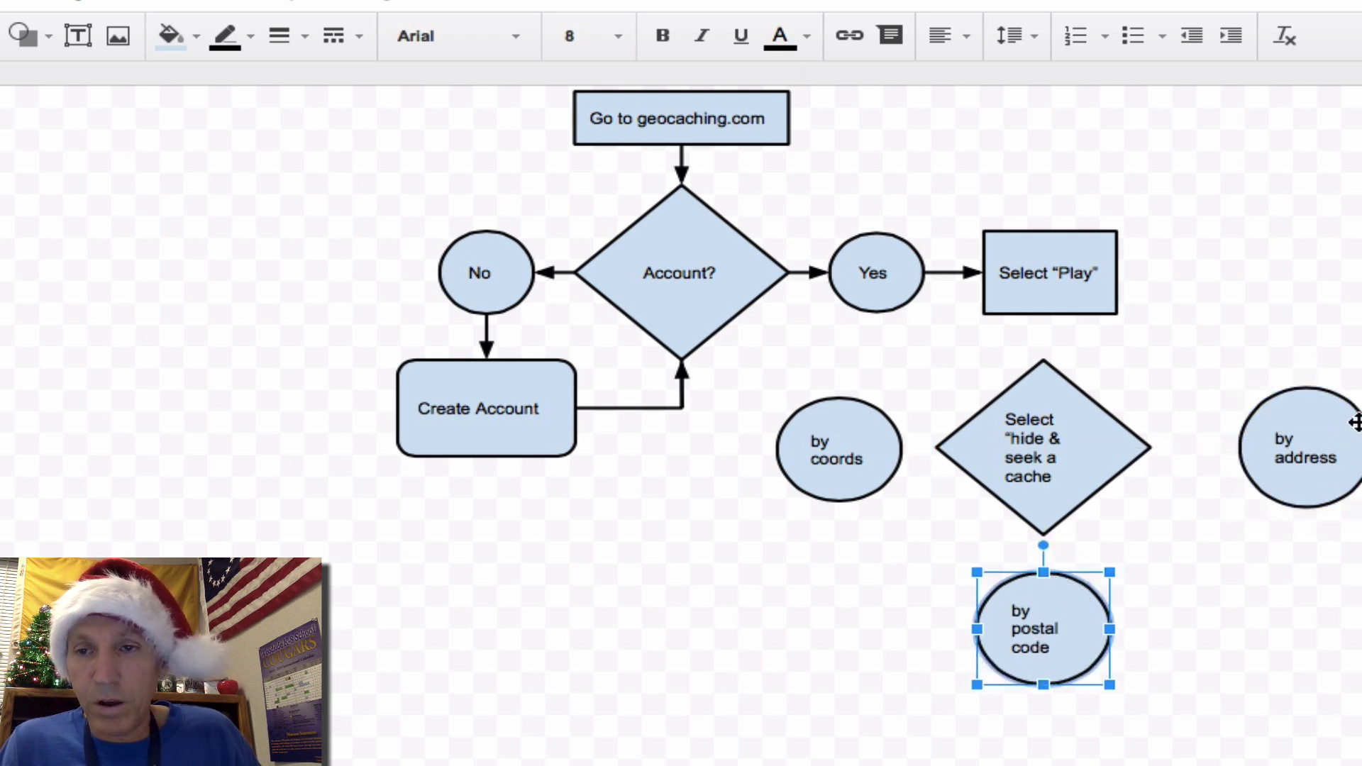